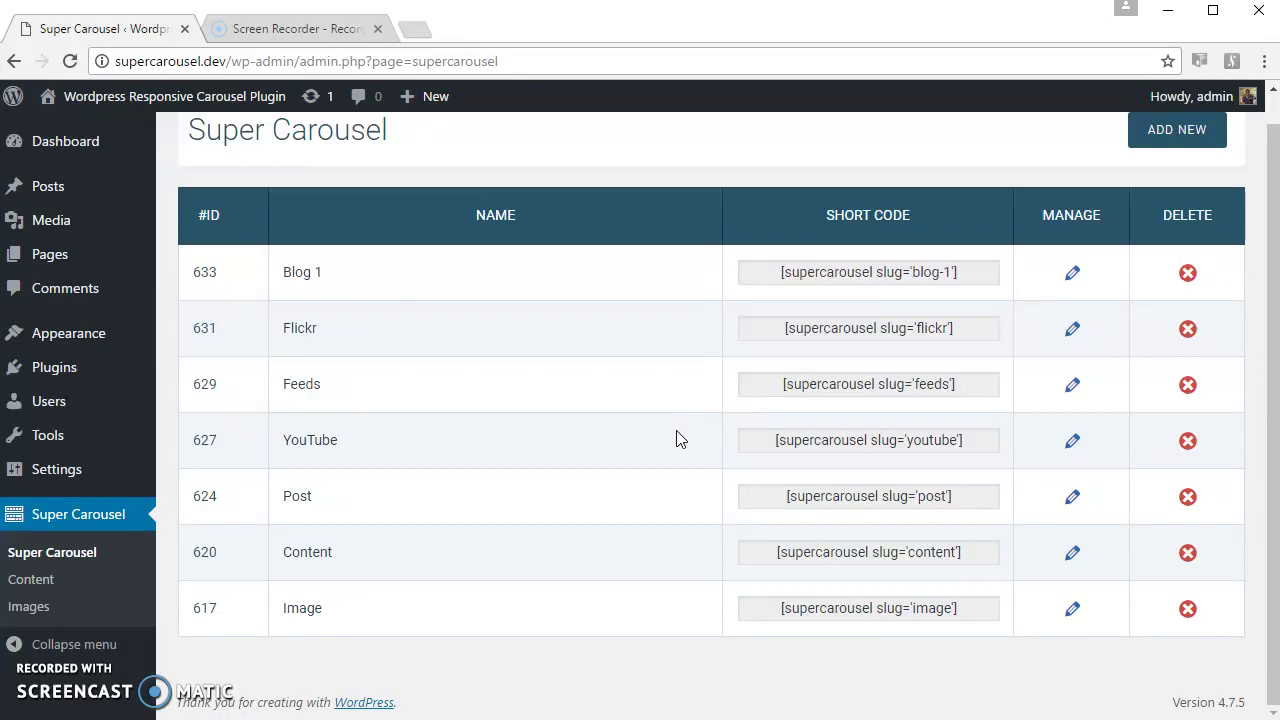
# Start a new Super Image collection titled 'Collection 1'.
pyautogui.click(83, 612)
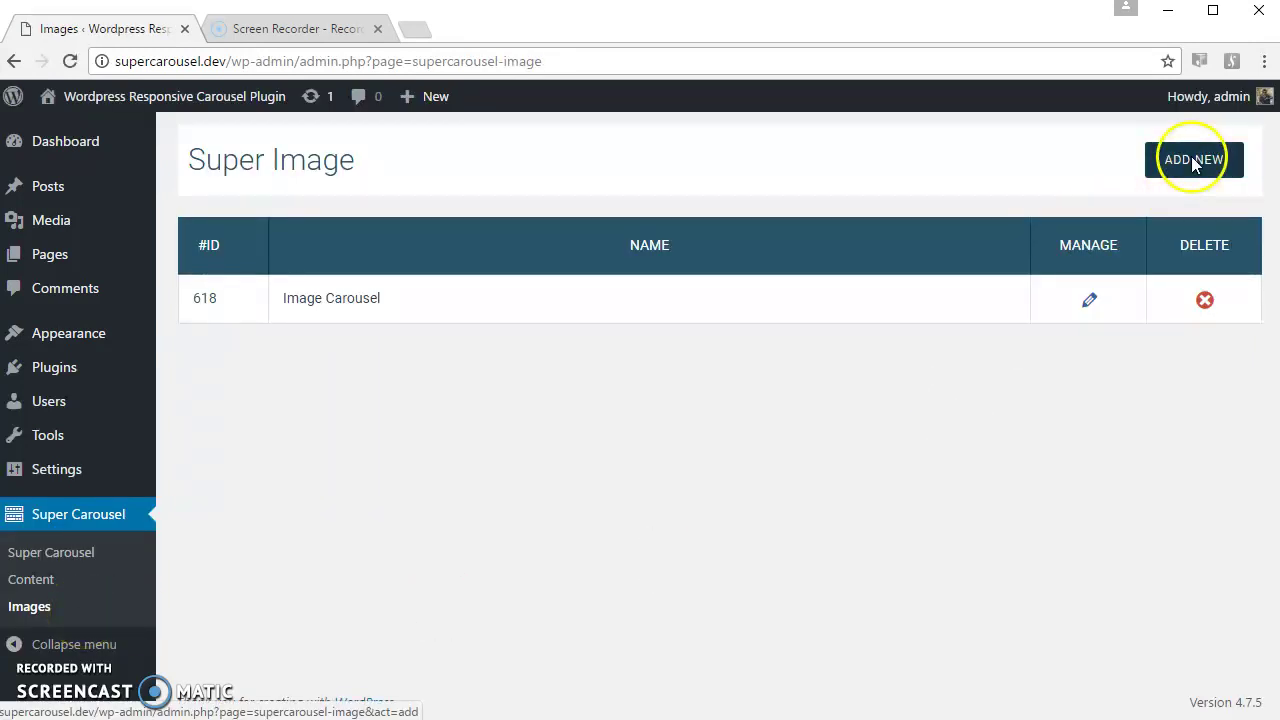
pyautogui.click(1193, 163)
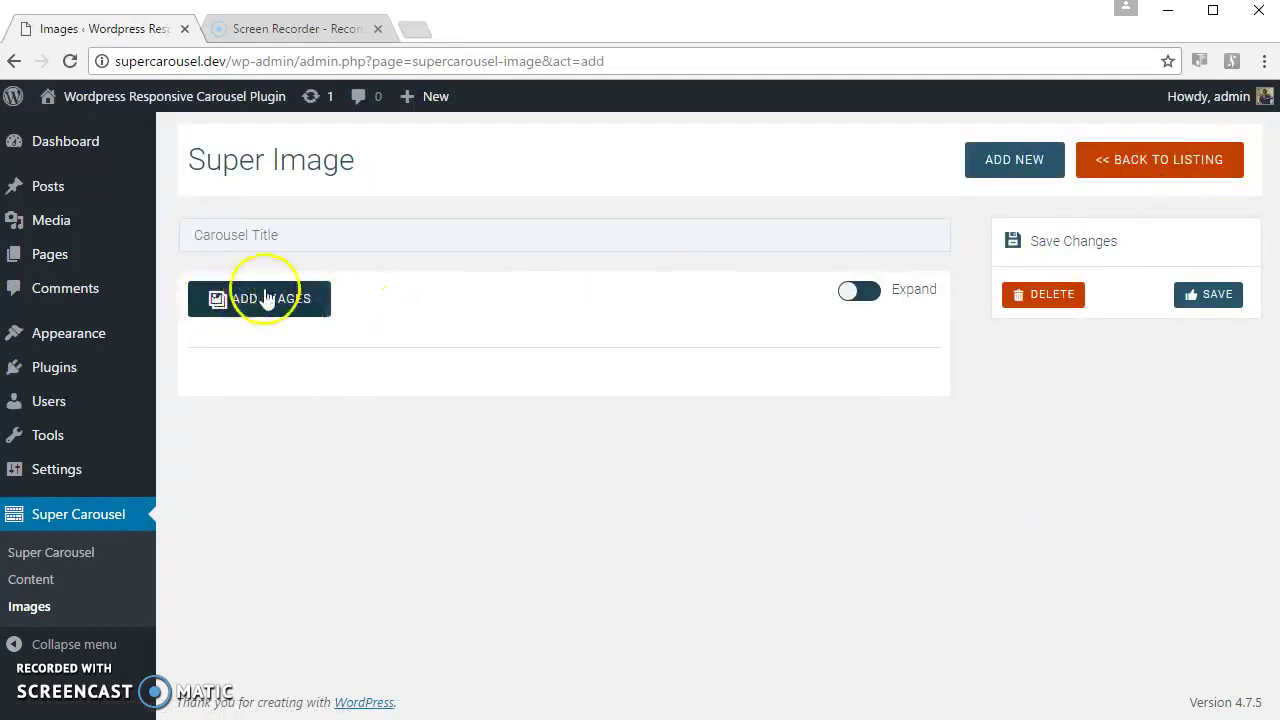
pyautogui.click(322, 230)
pyautogui.write('C')
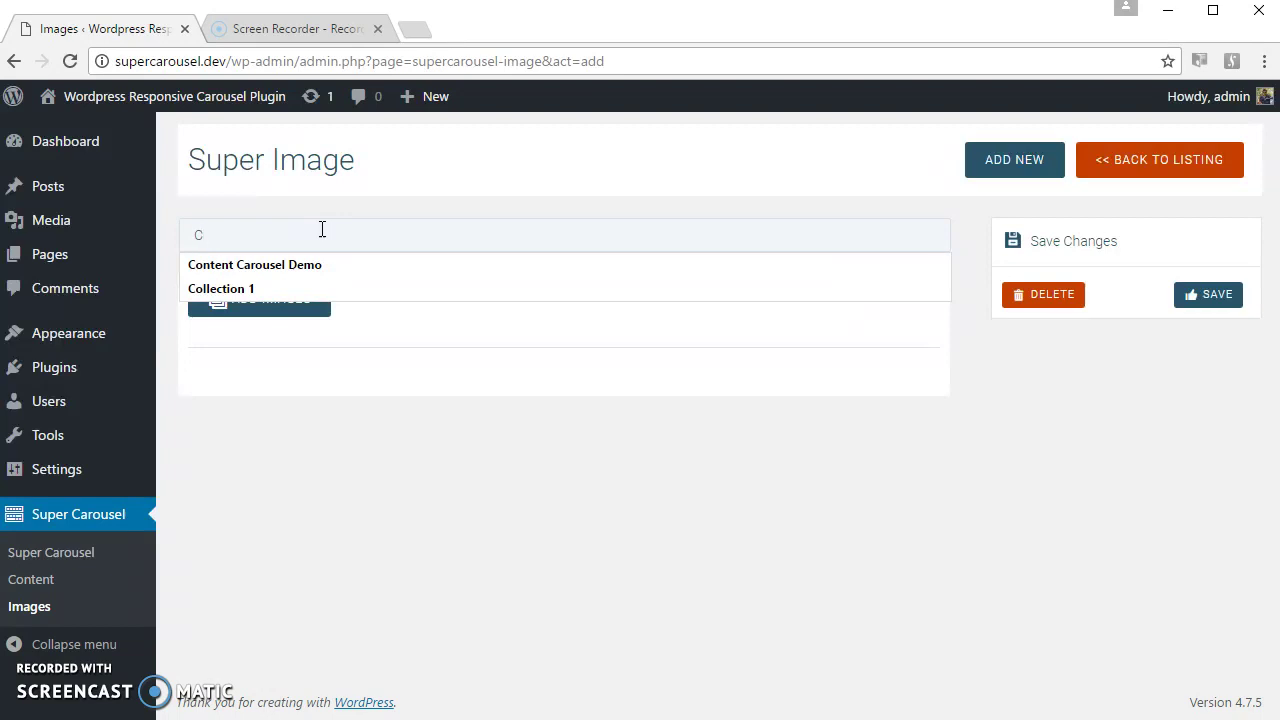
pyautogui.write('ol')
pyautogui.press('Down')
pyautogui.press('Return')
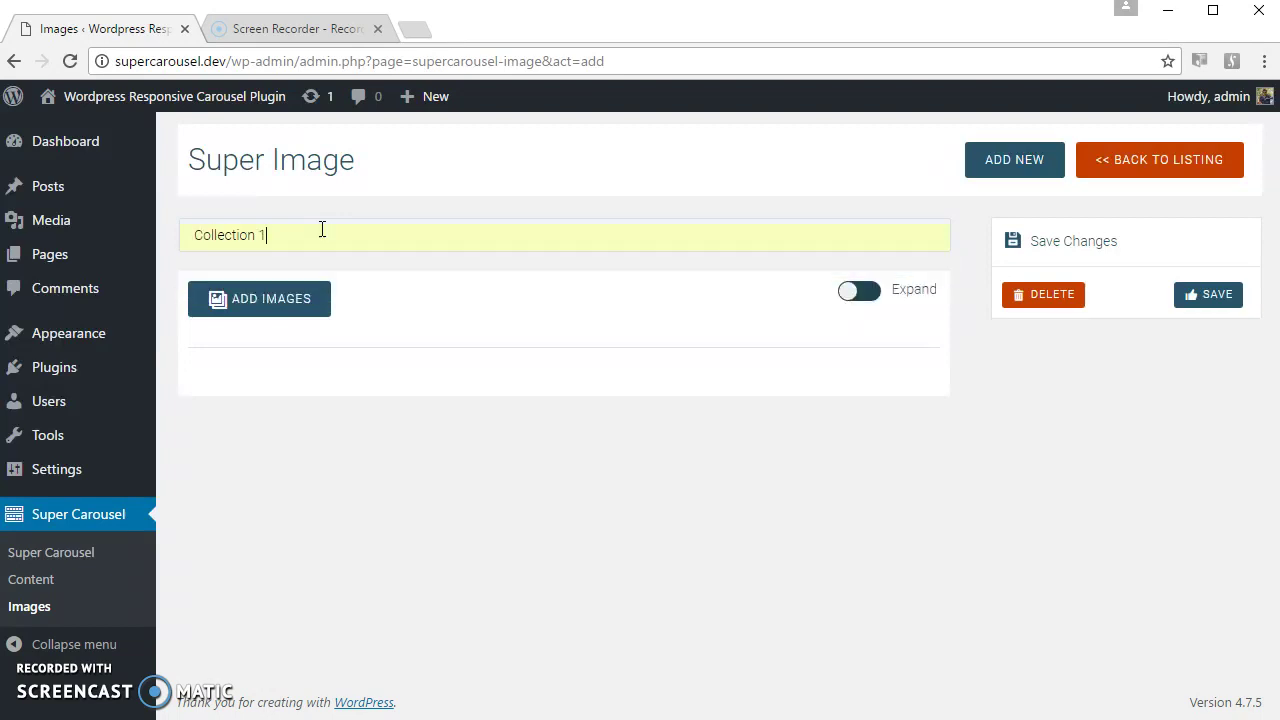
# Add the twelve media library photos, from the yellow hibiscus through the parrots, to the collection.
pyautogui.click(298, 303)
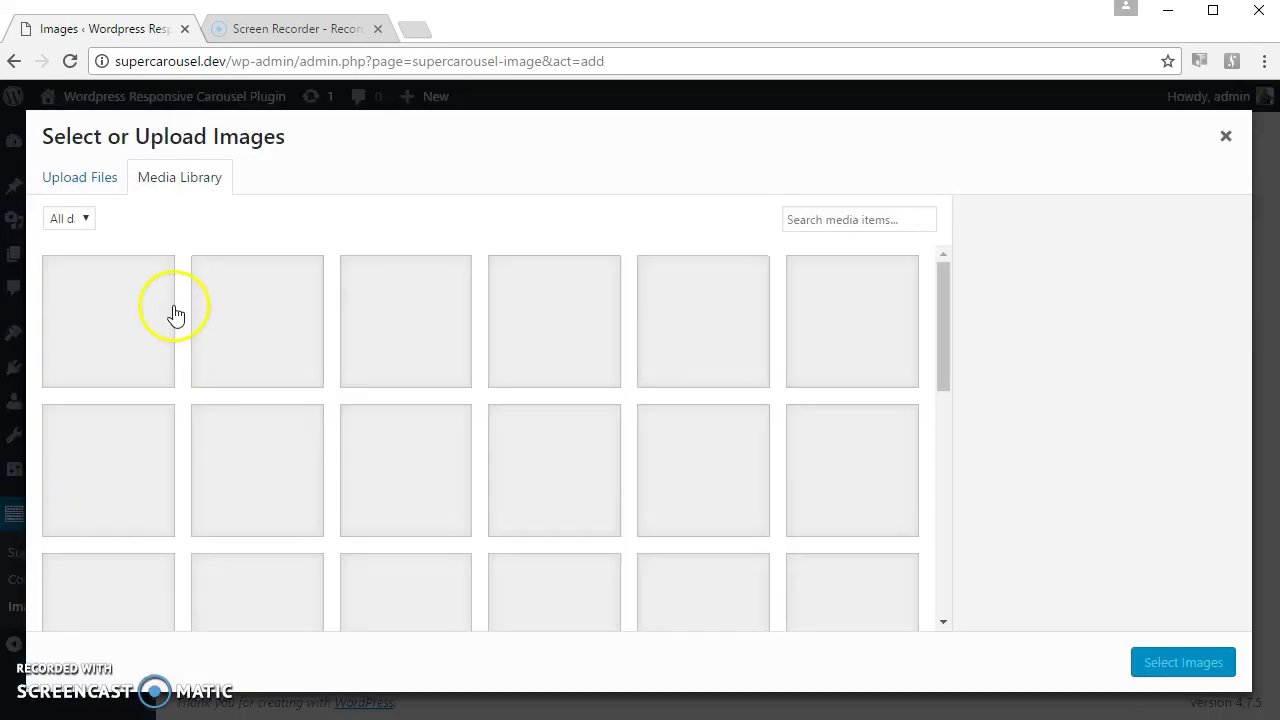
pyautogui.click(112, 285)
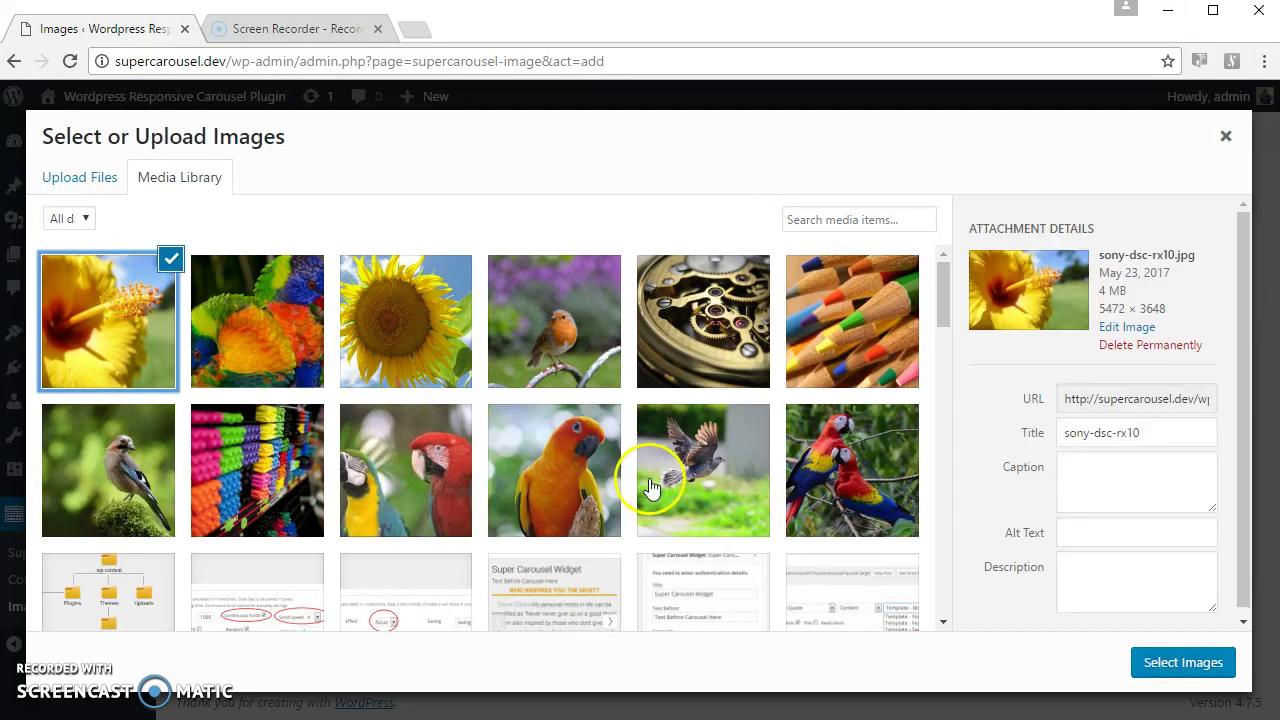
pyautogui.keyDown('shift'); pyautogui.click(829, 471); pyautogui.keyUp('shift')
pyautogui.click(1146, 660)
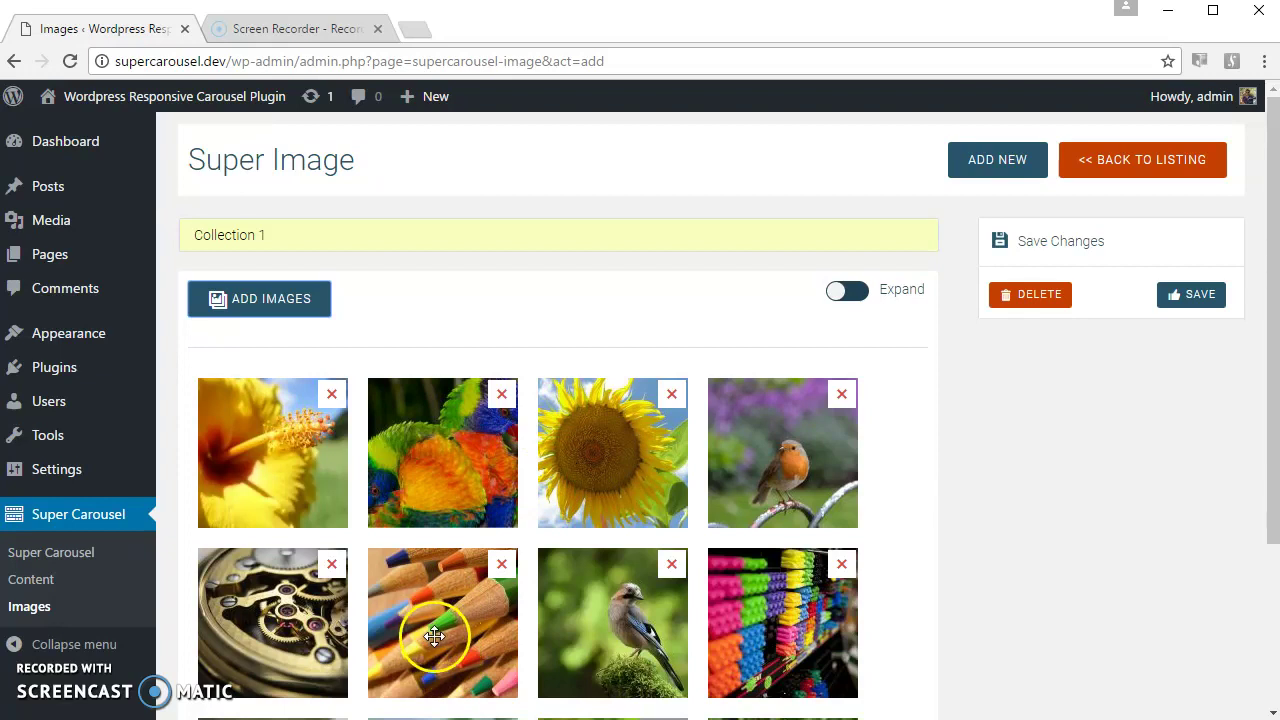
# Move the pencils photo after the jay photo, expand the caption fields, and save Collection 1.
pyautogui.moveTo(434, 636); pyautogui.dragTo(657, 629)
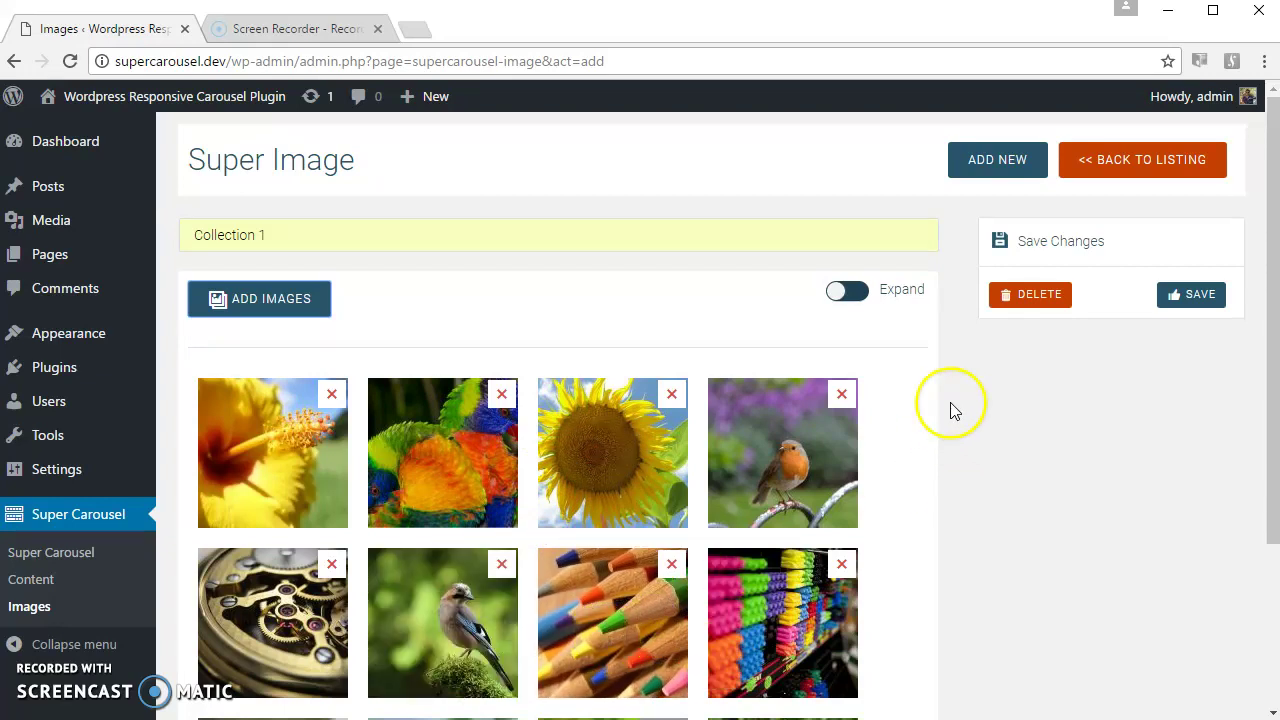
pyautogui.click(848, 294)
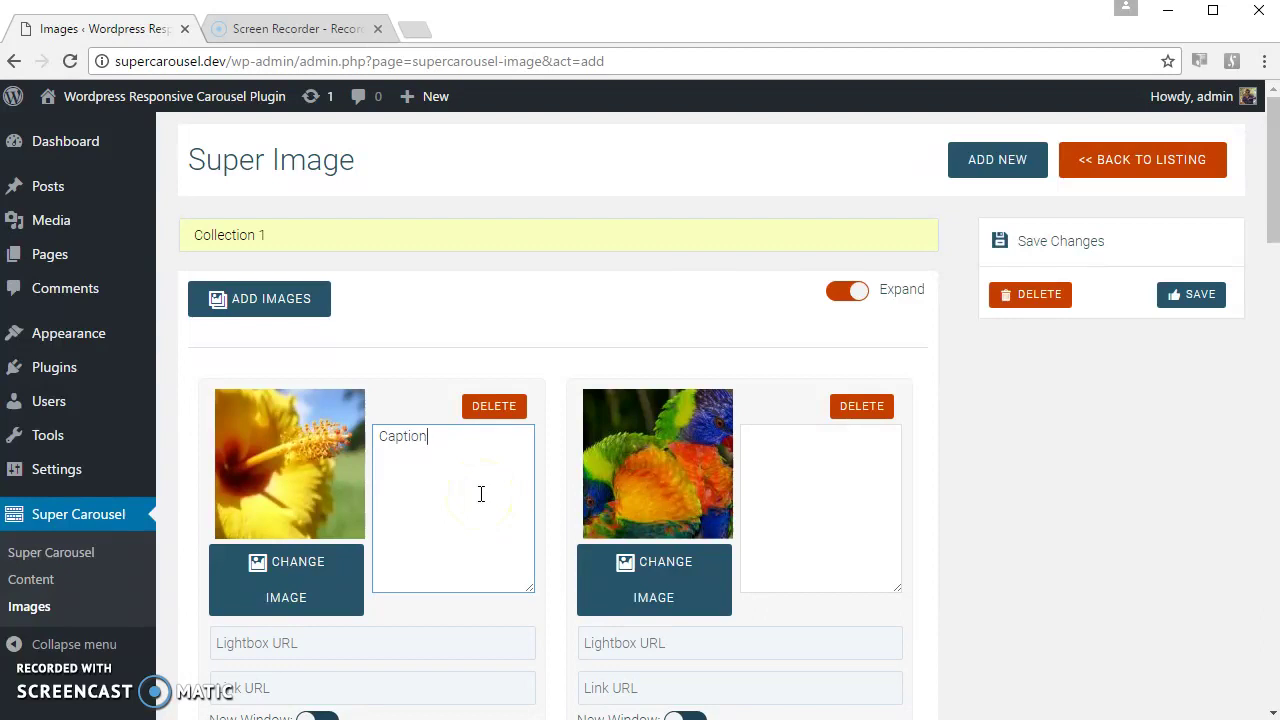
pyautogui.scroll(-2, 477, 543)
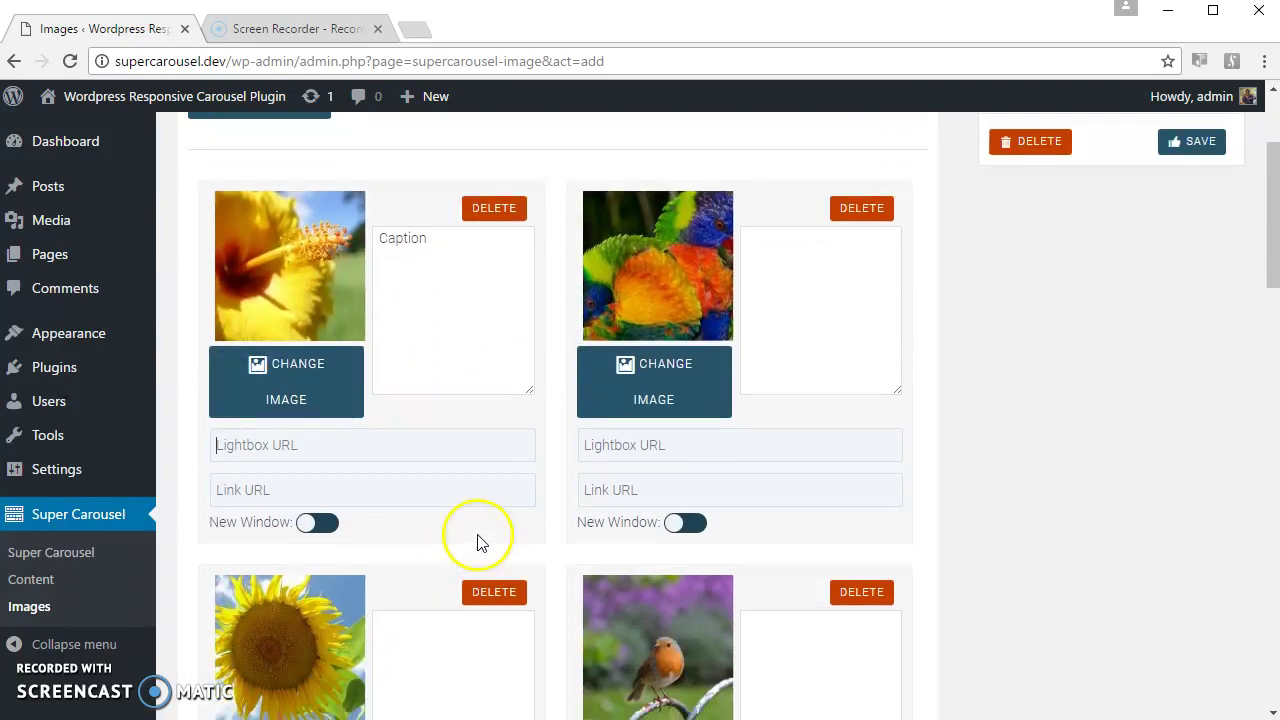
pyautogui.scroll(1, 494, 509)
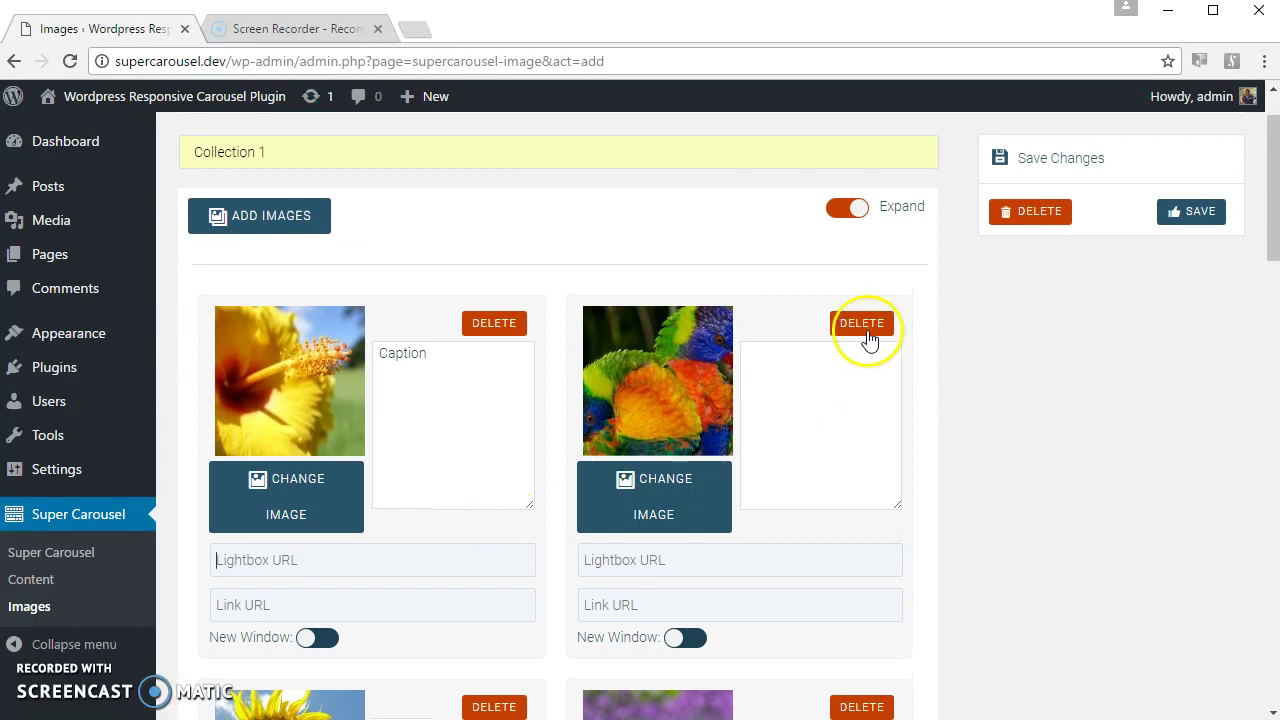
pyautogui.click(1192, 213)
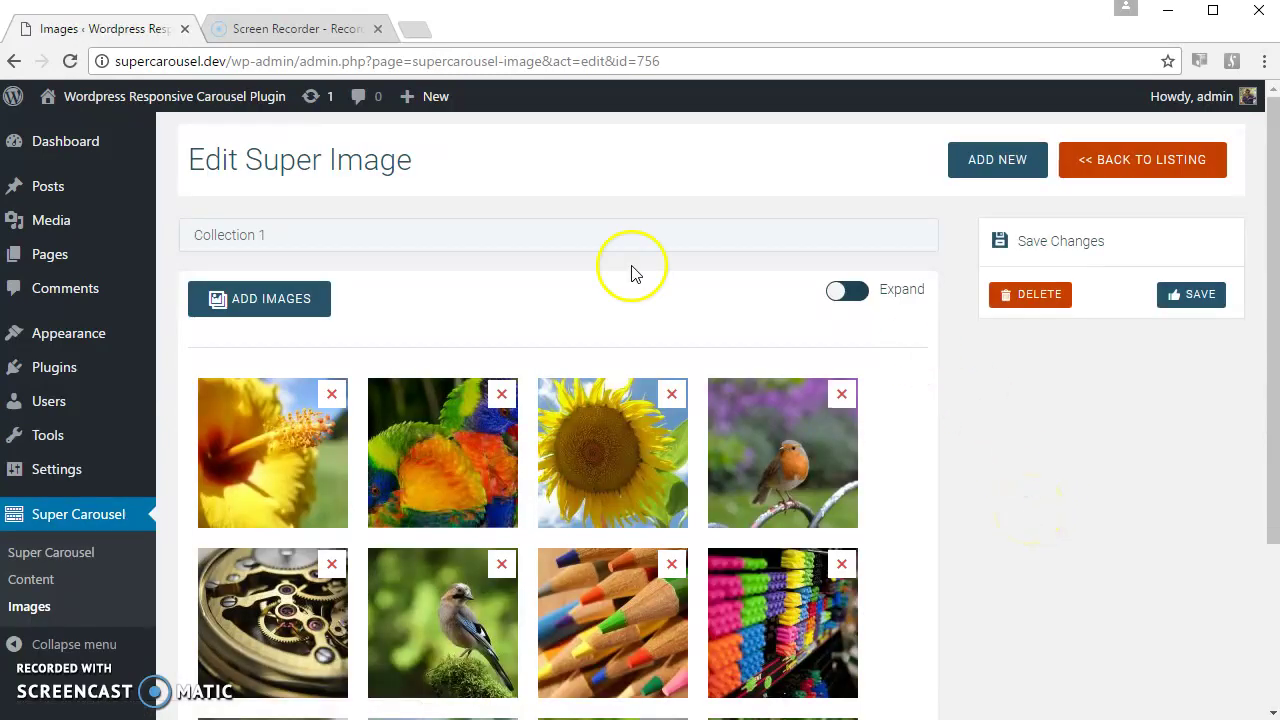
# Start a new carousel titled 'Image Carousel Demo' using Collection 1 as its images.
pyautogui.click(84, 553)
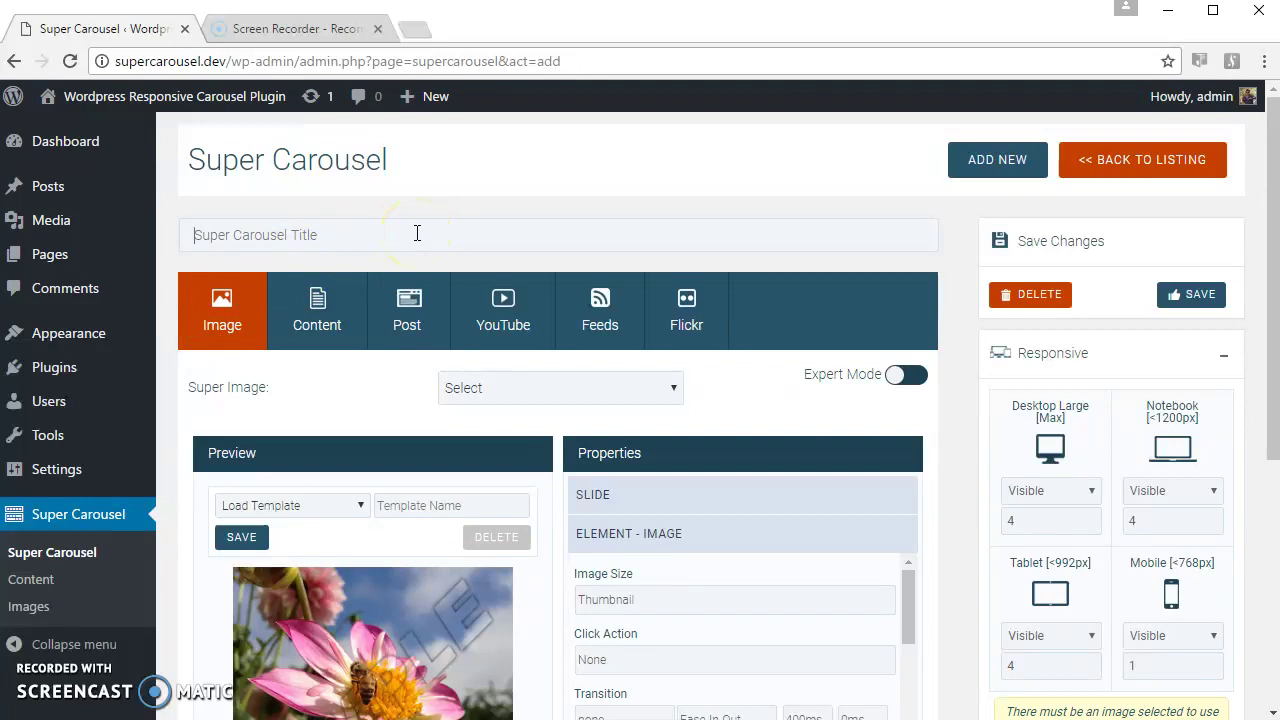
pyautogui.write('Im')
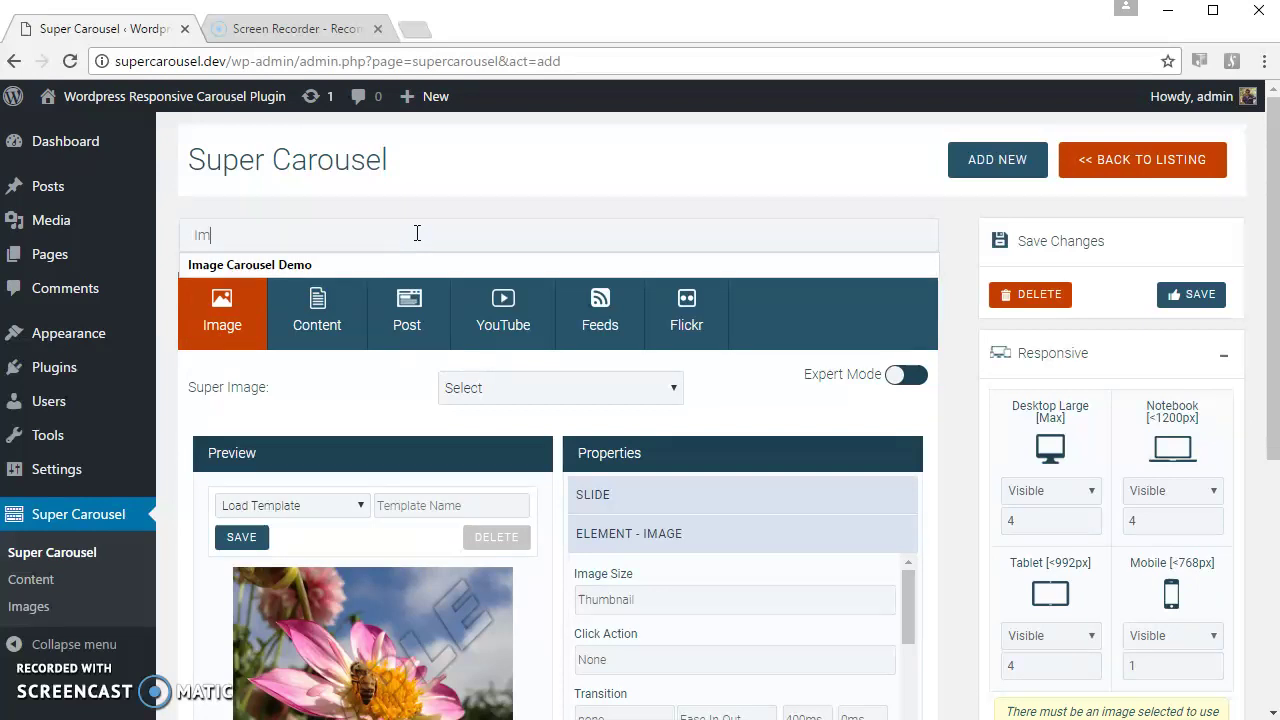
pyautogui.press('Down')
pyautogui.press('Return')
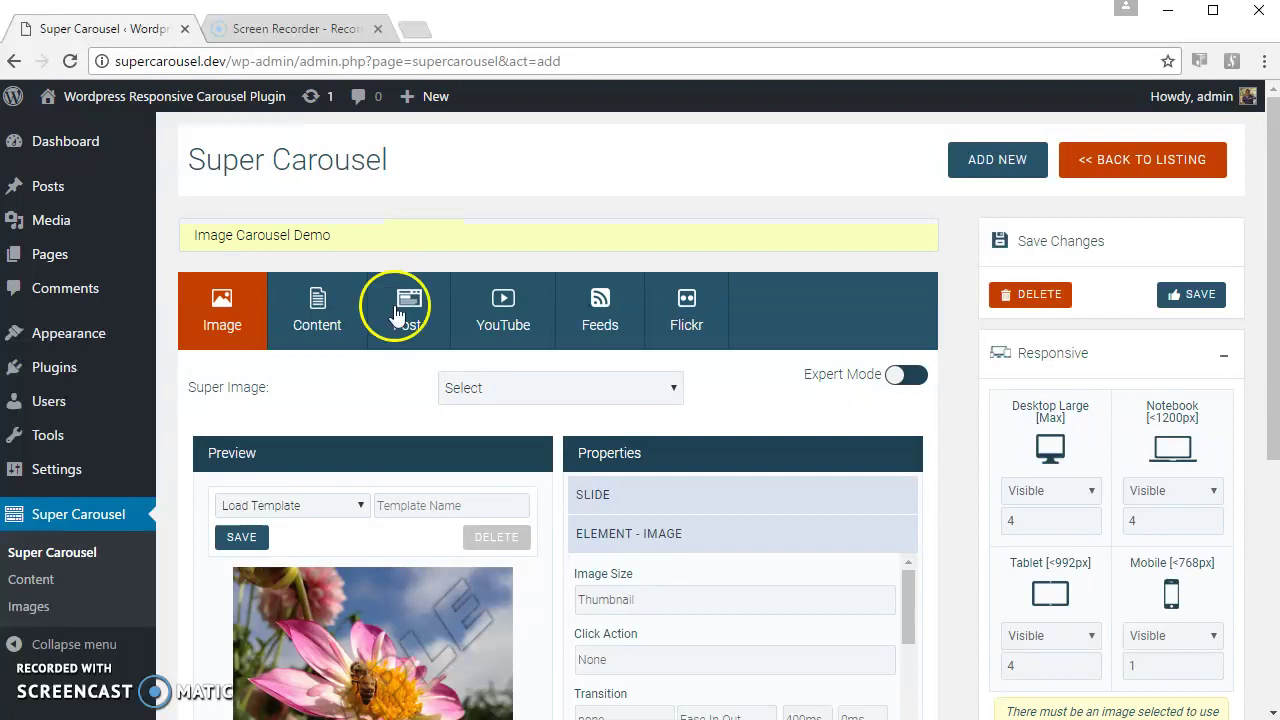
pyautogui.scroll(-1, 360, 362)
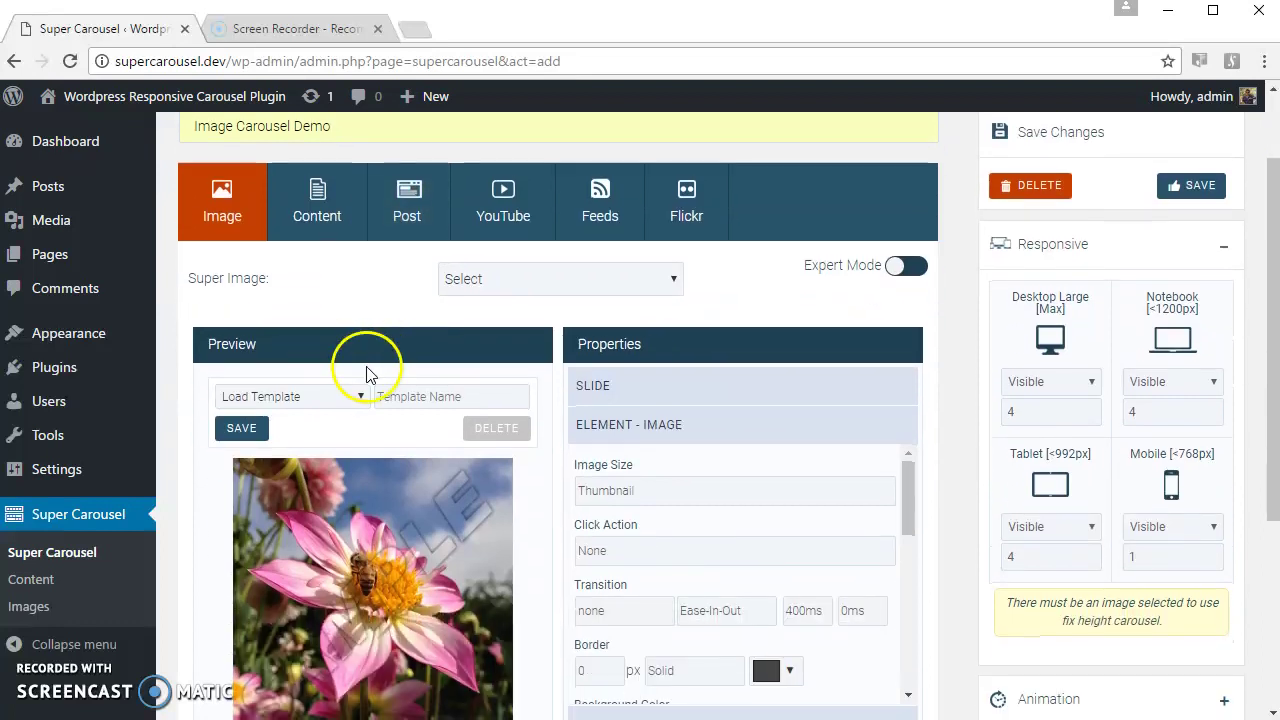
pyautogui.click(585, 289)
pyautogui.click(571, 322)
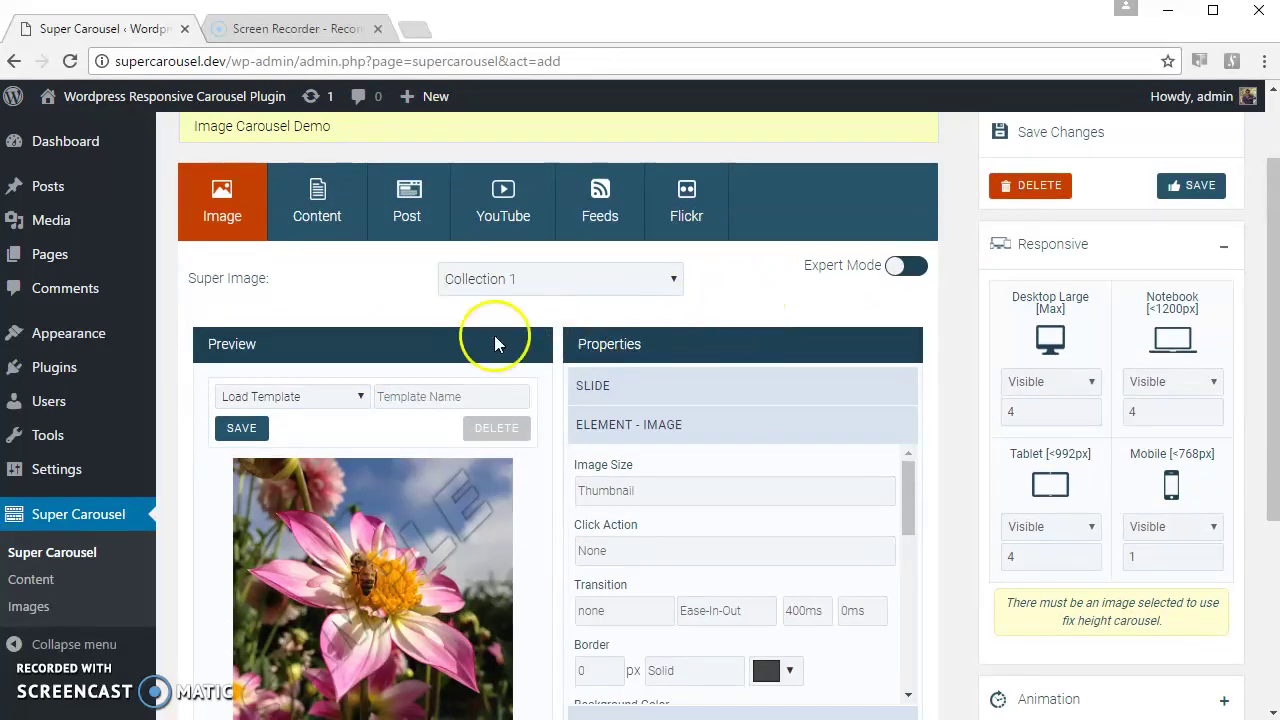
# Add Title and Line elements beneath each carousel image.
pyautogui.scroll(-1, 243, 251)
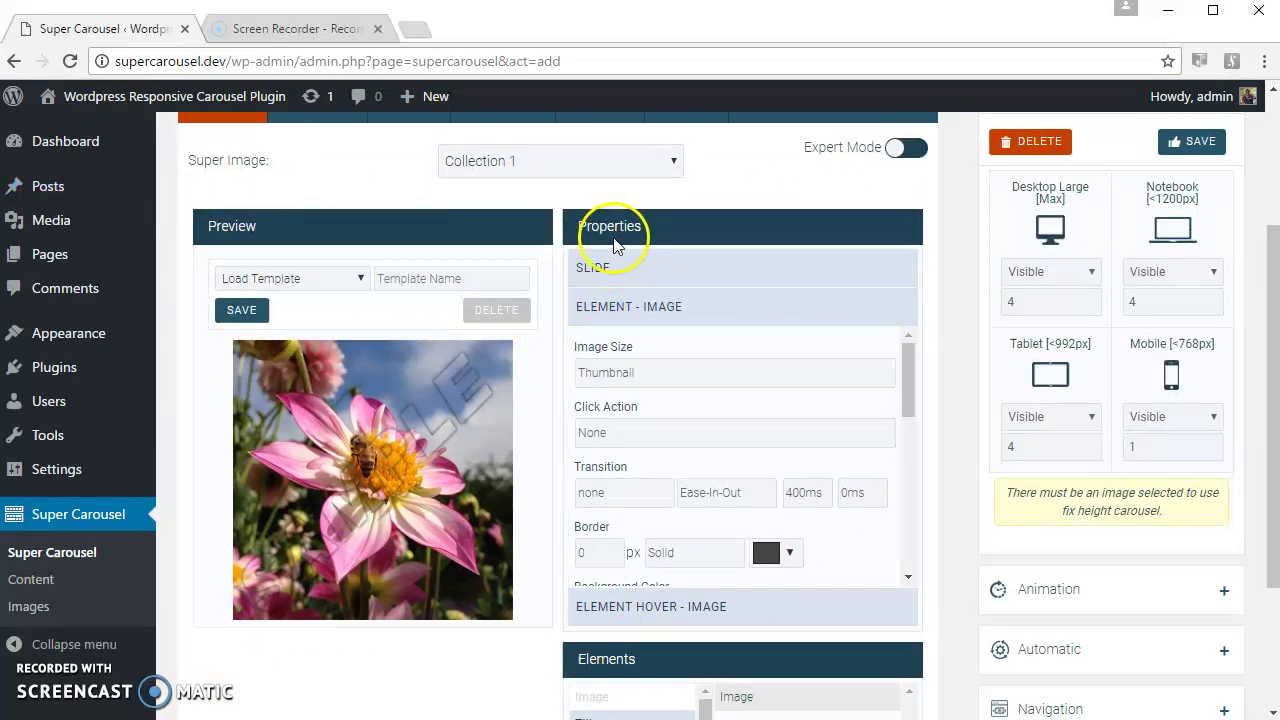
pyautogui.scroll(-2, 943, 428)
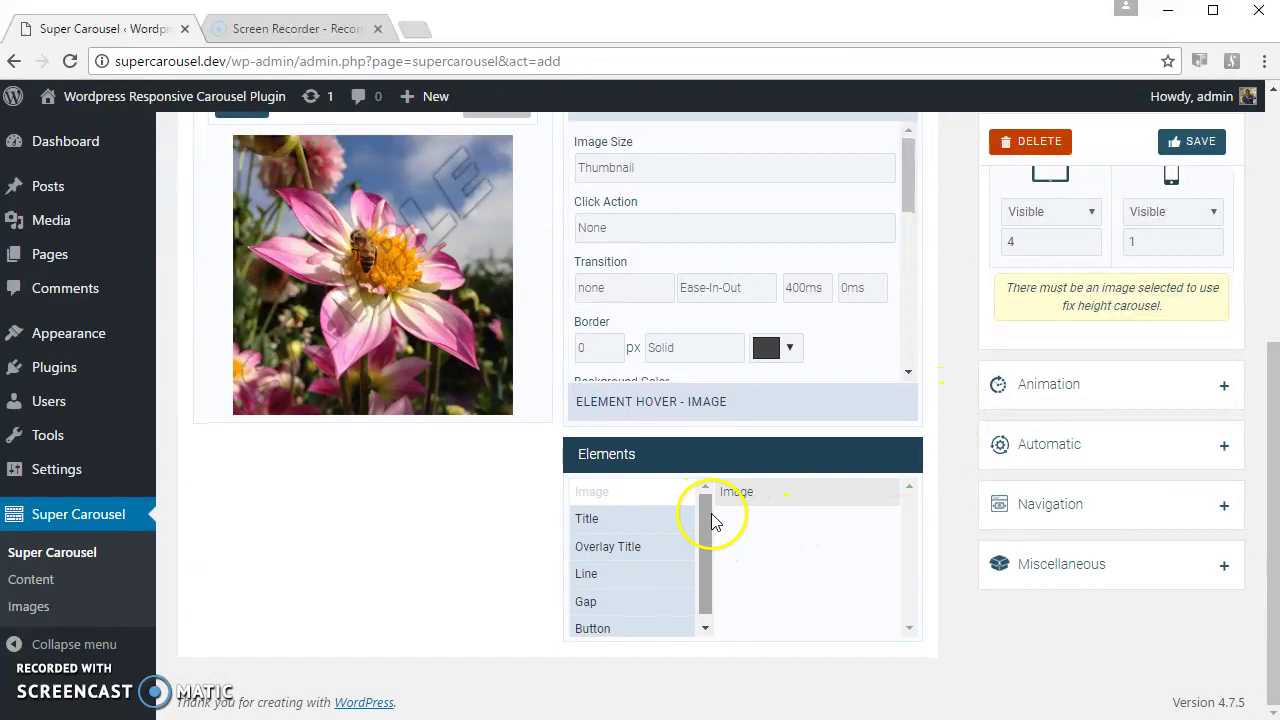
pyautogui.moveTo(711, 518)
pyautogui.mouseDown()
pyautogui.moveTo(698, 566)
pyautogui.moveTo(706, 498)
pyautogui.mouseUp()
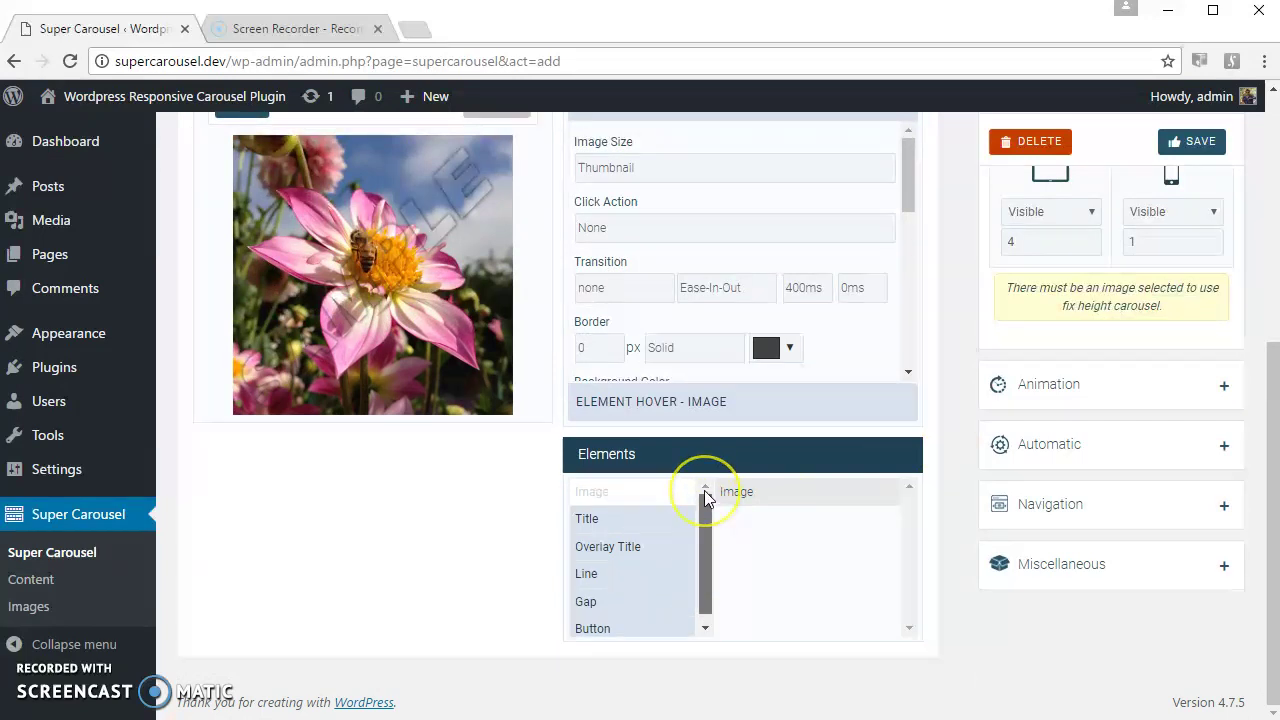
pyautogui.click(641, 527)
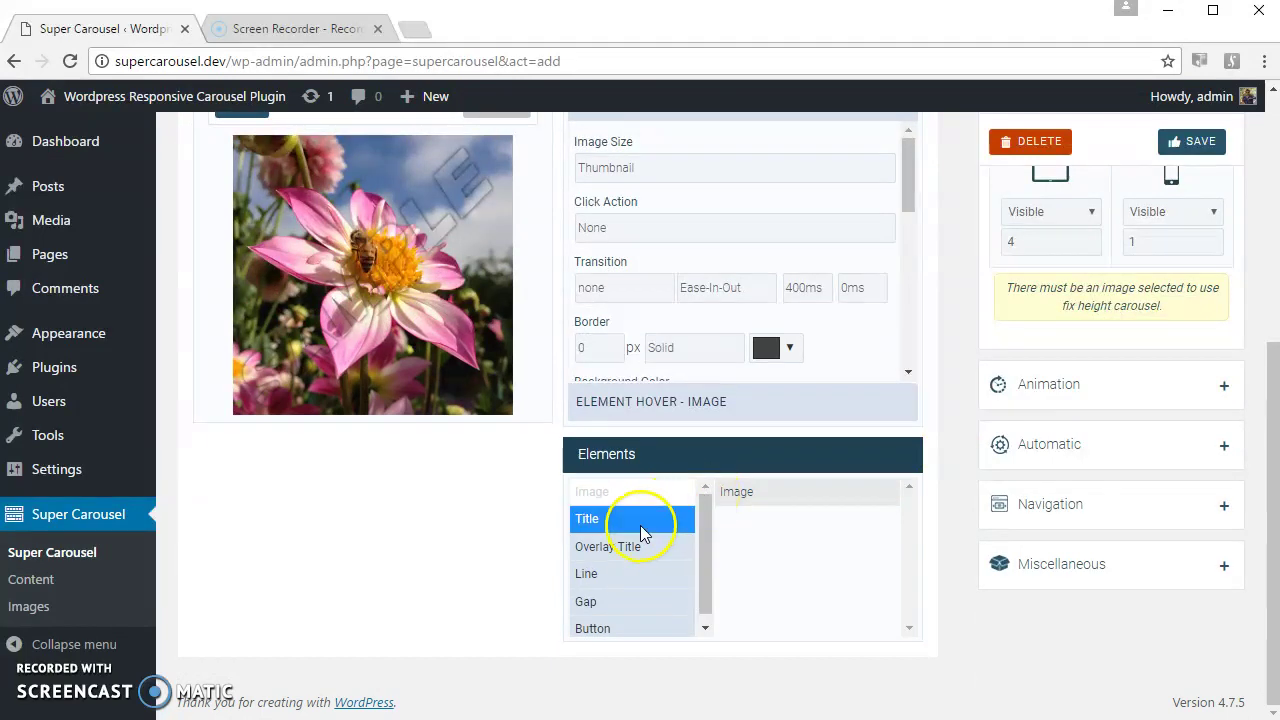
pyautogui.click(627, 578)
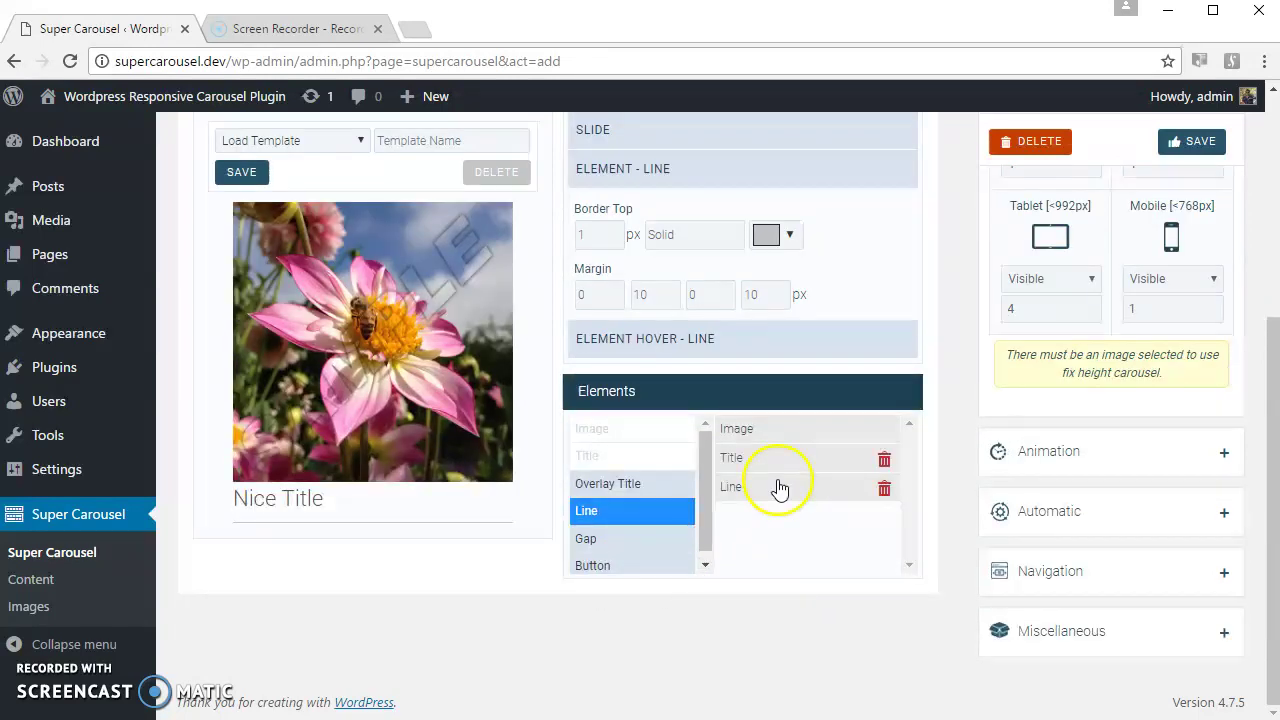
pyautogui.moveTo(779, 487); pyautogui.dragTo(773, 428)
pyautogui.scroll(3, 960, 553)
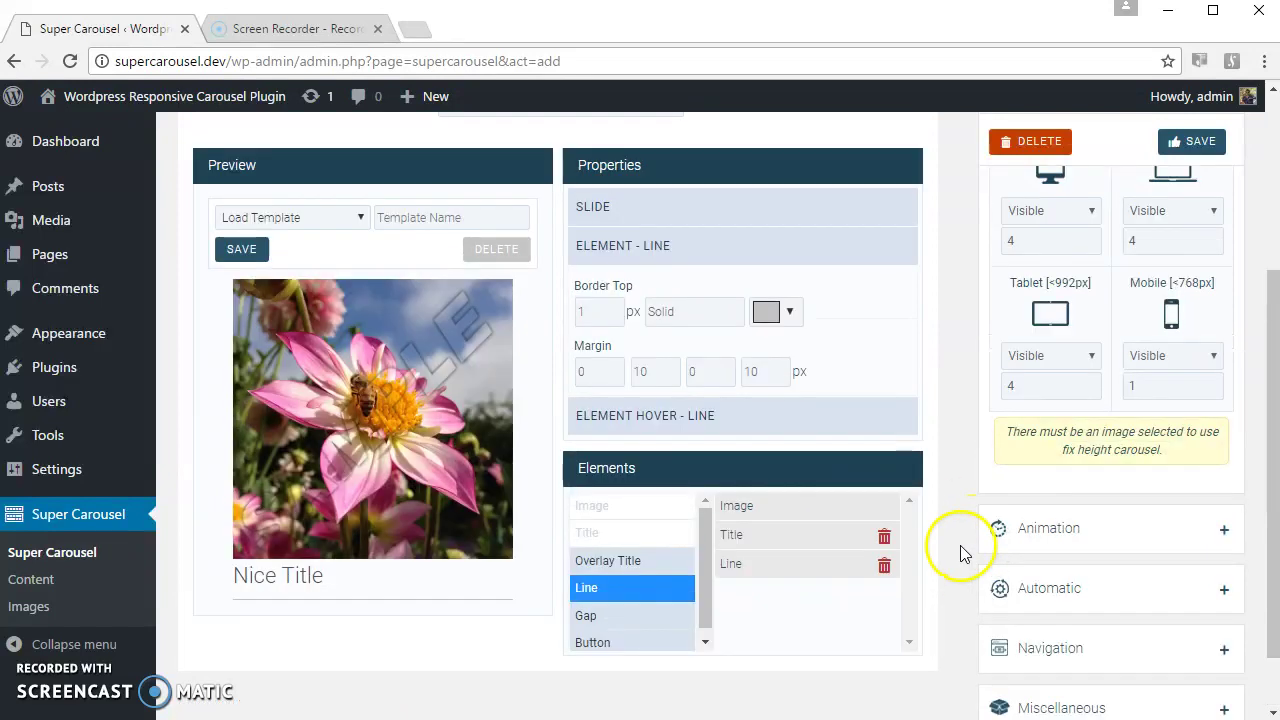
pyautogui.scroll(1, 955, 318)
pyautogui.scroll(1, 953, 320)
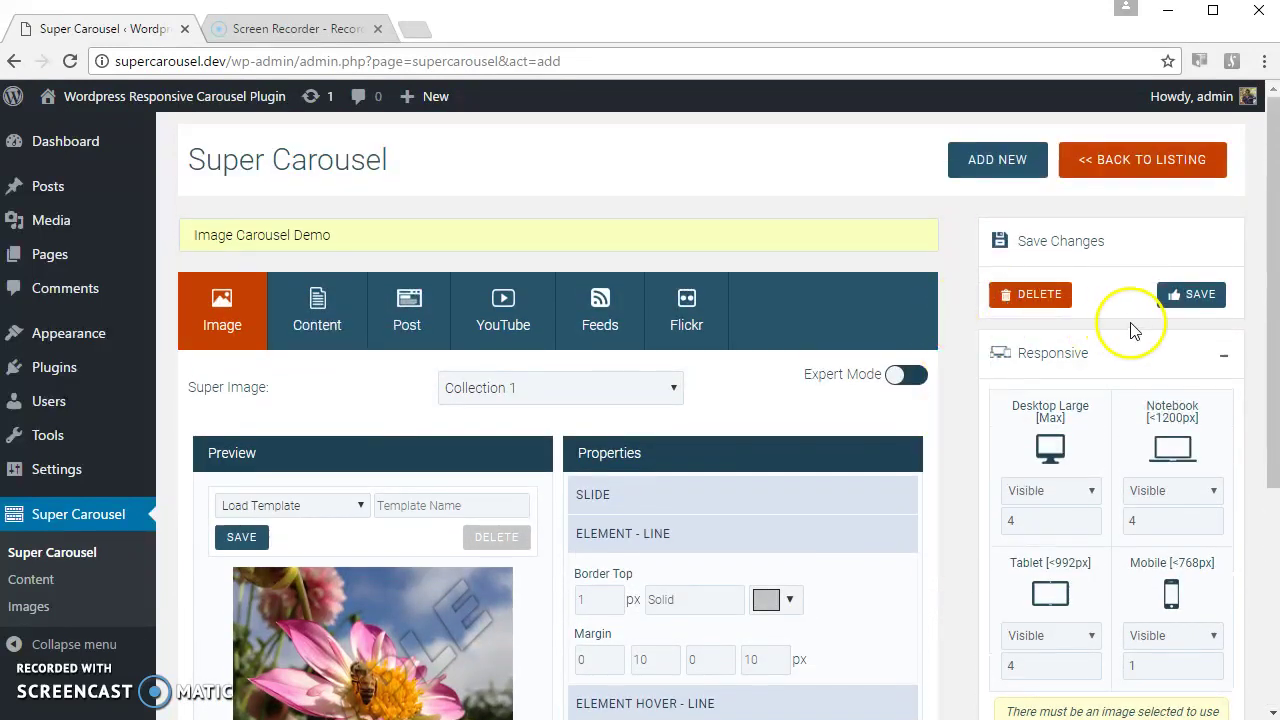
# Save the new carousel and copy its shortcode.
pyautogui.click(1195, 296)
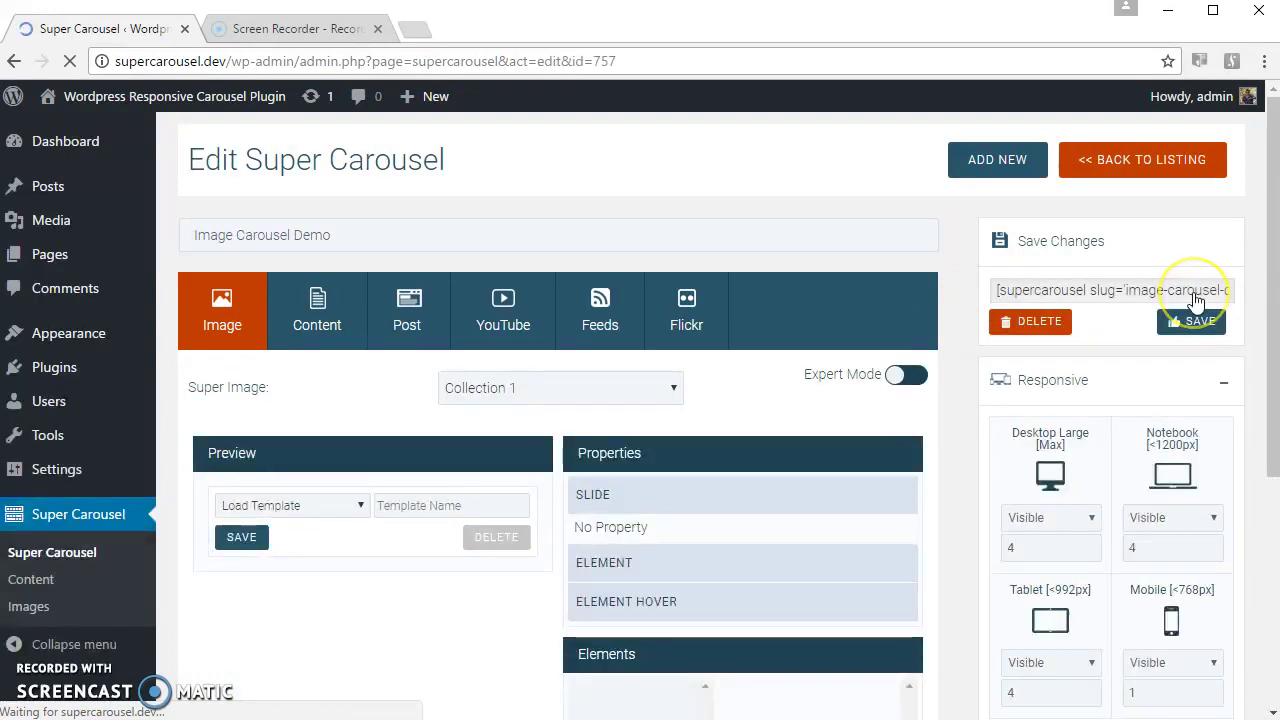
pyautogui.click(1108, 294)
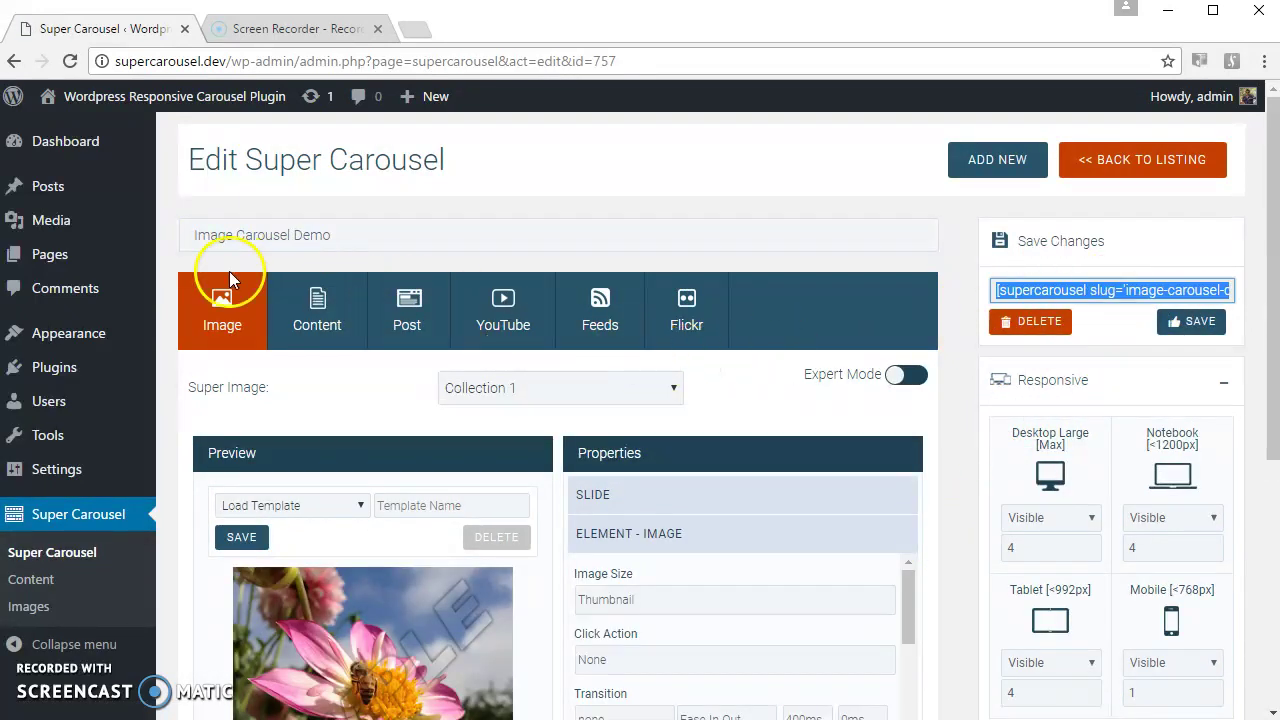
pyautogui.moveTo(88, 266)
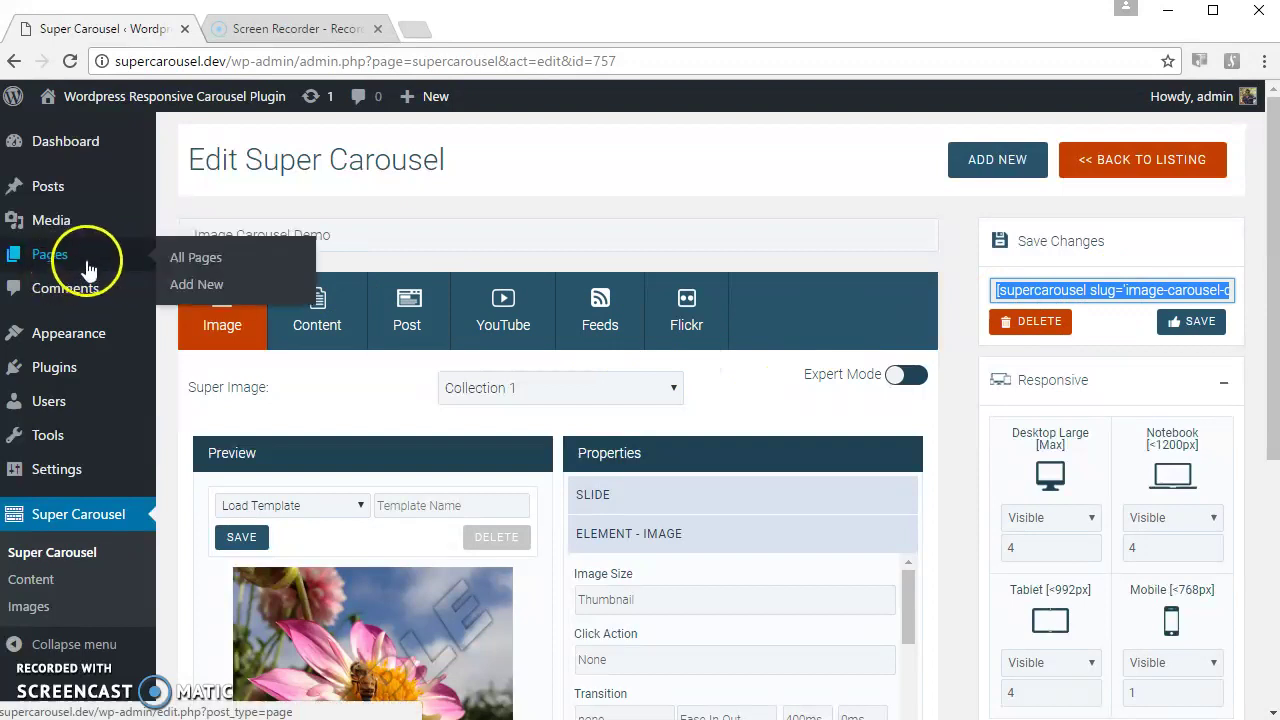
pyautogui.middleClick(225, 260)
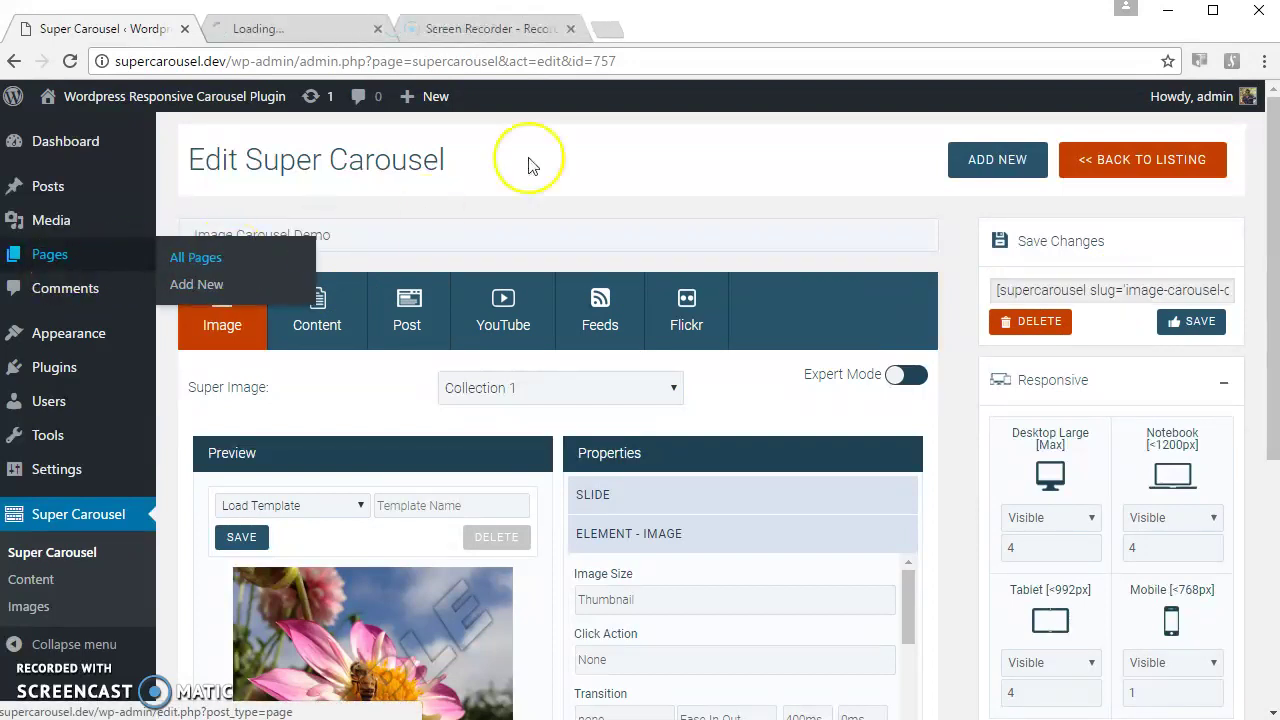
# Replace the Carousel Test page's shortcode with [supercarousel slug='image-carousel-demo'], update, and open it live.
pyautogui.click(300, 28)
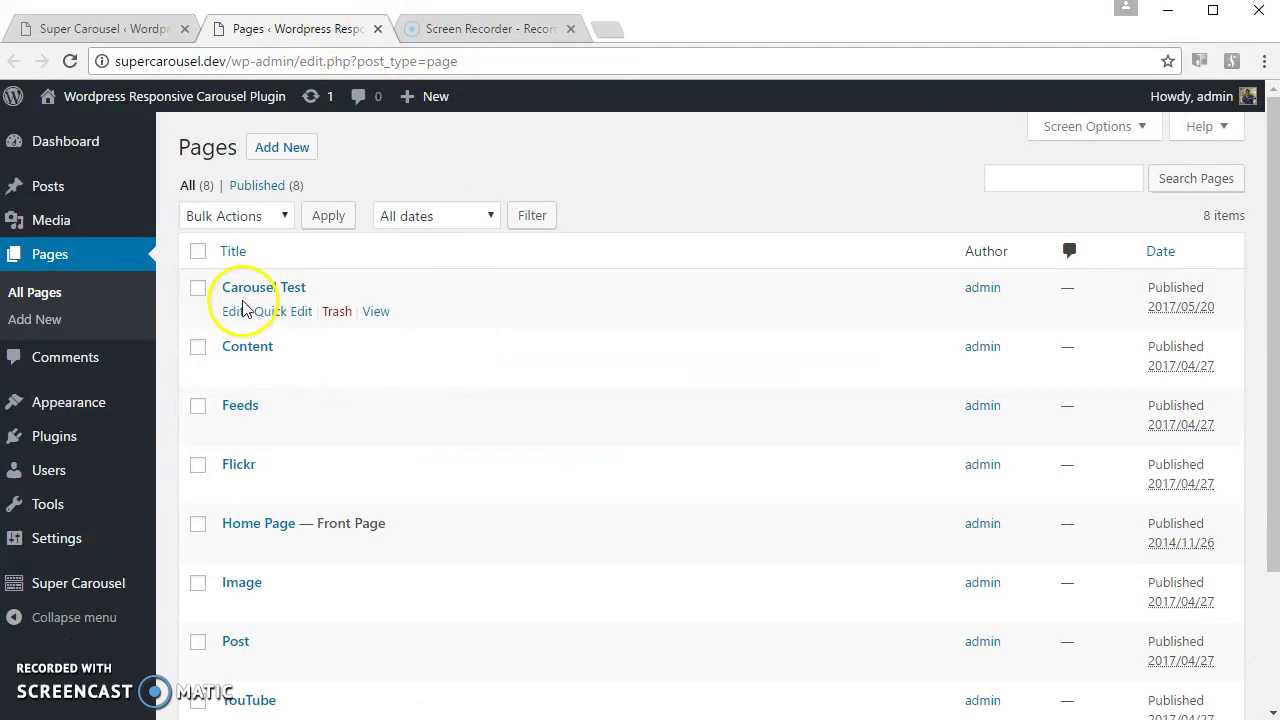
pyautogui.click(240, 315)
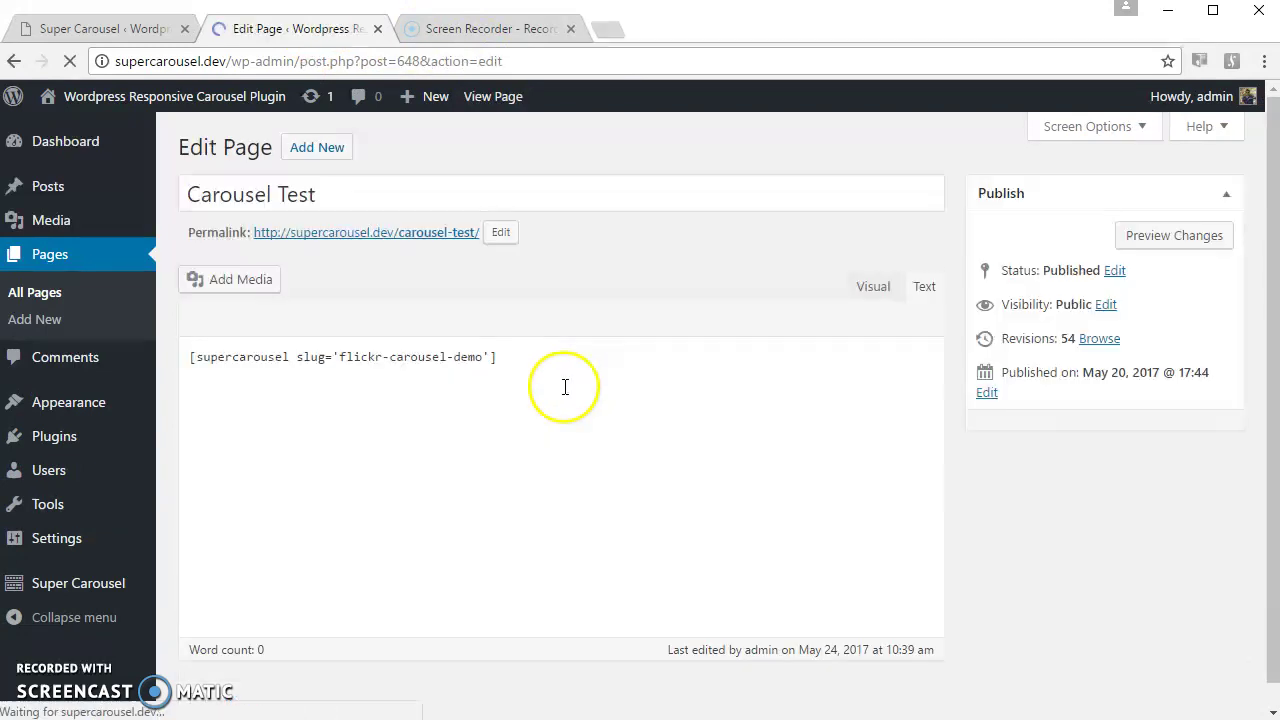
pyautogui.moveTo(497, 357); pyautogui.dragTo(190, 357)
pyautogui.write("[supercarousel slug='image-carousel-demo']")
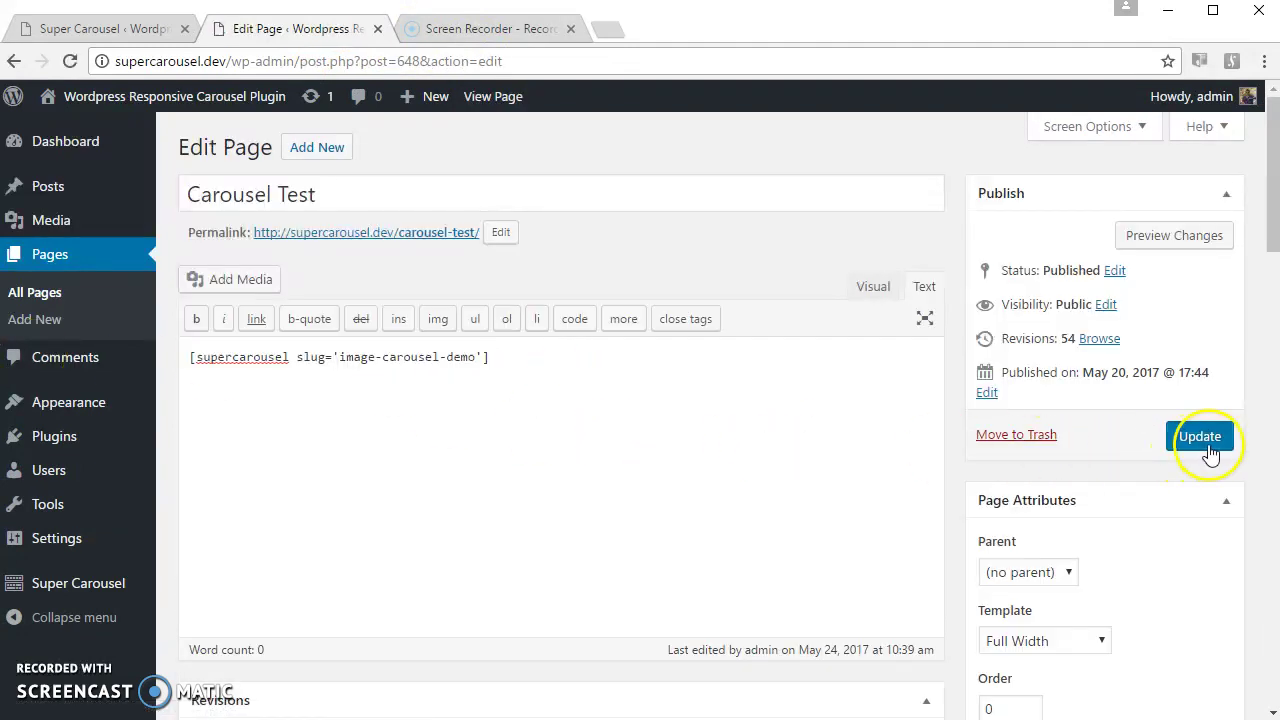
pyautogui.click(1200, 440)
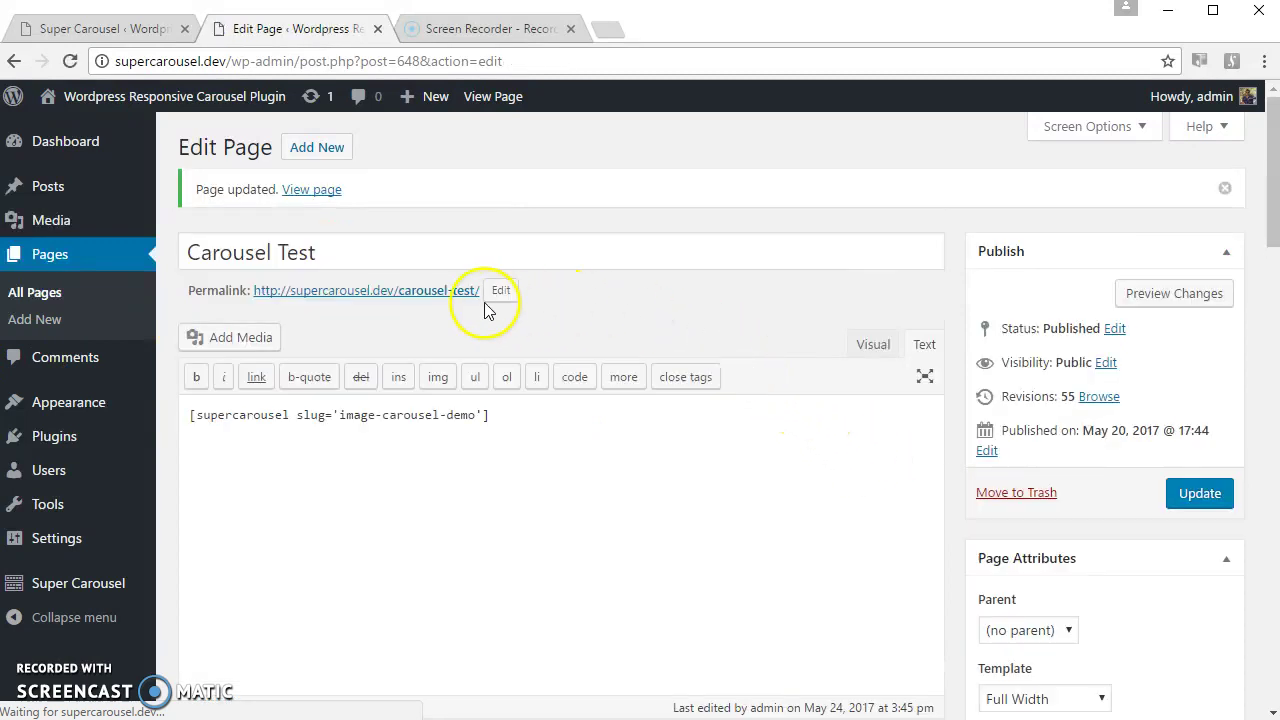
pyautogui.moveTo(478, 290); pyautogui.dragTo(370, 292)
pyautogui.middleClick(370, 292)
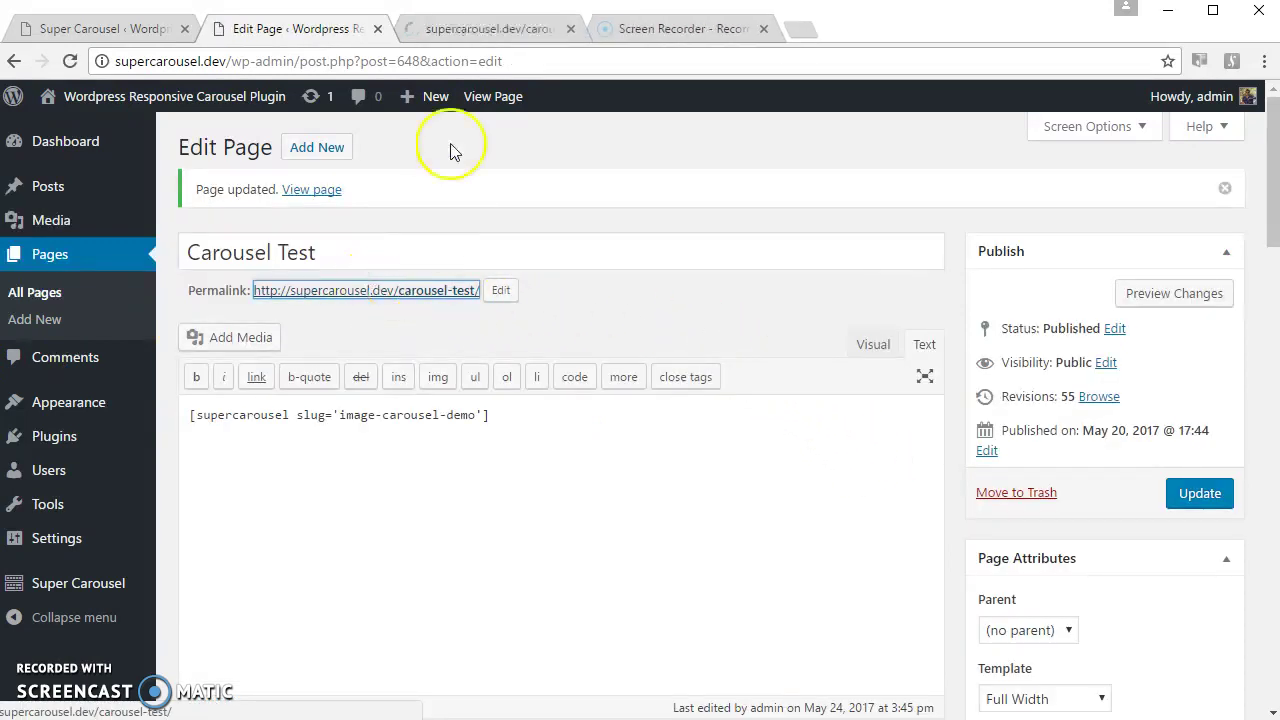
# Check the live Carousel Test page's four-across carousel, then go back to the Image Carousel Demo editor.
pyautogui.click(486, 30)
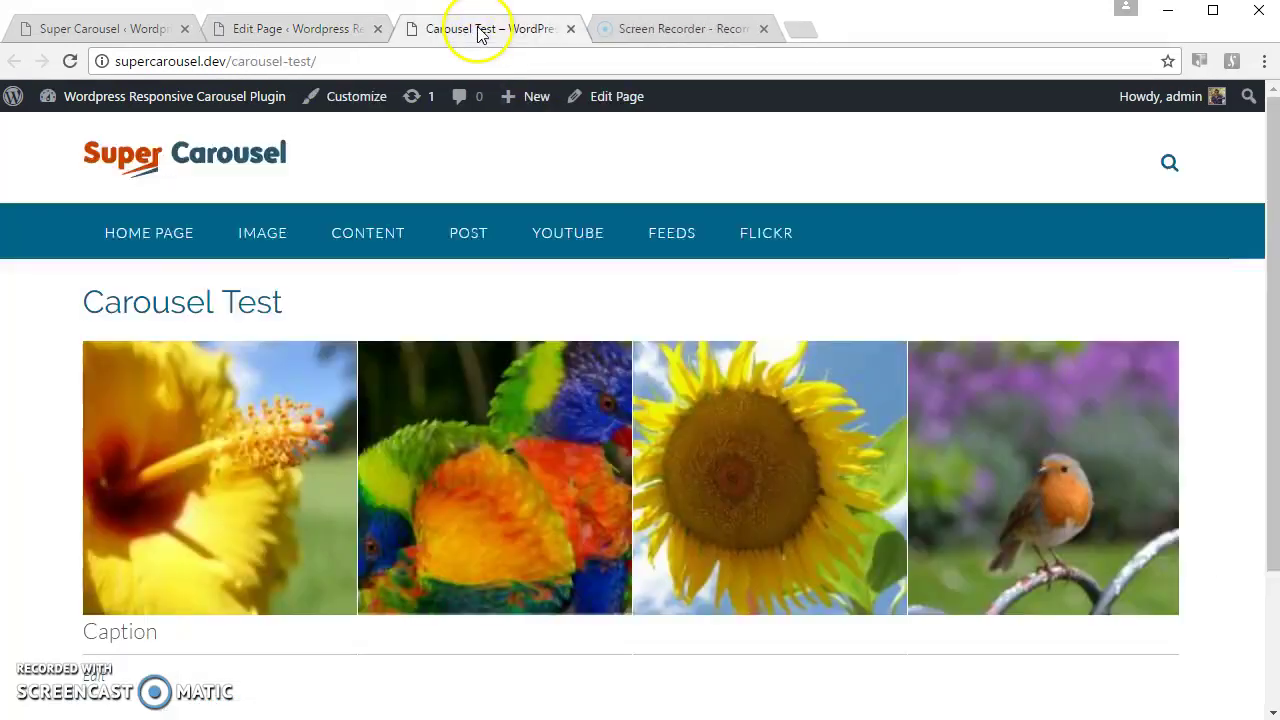
pyautogui.click(110, 36)
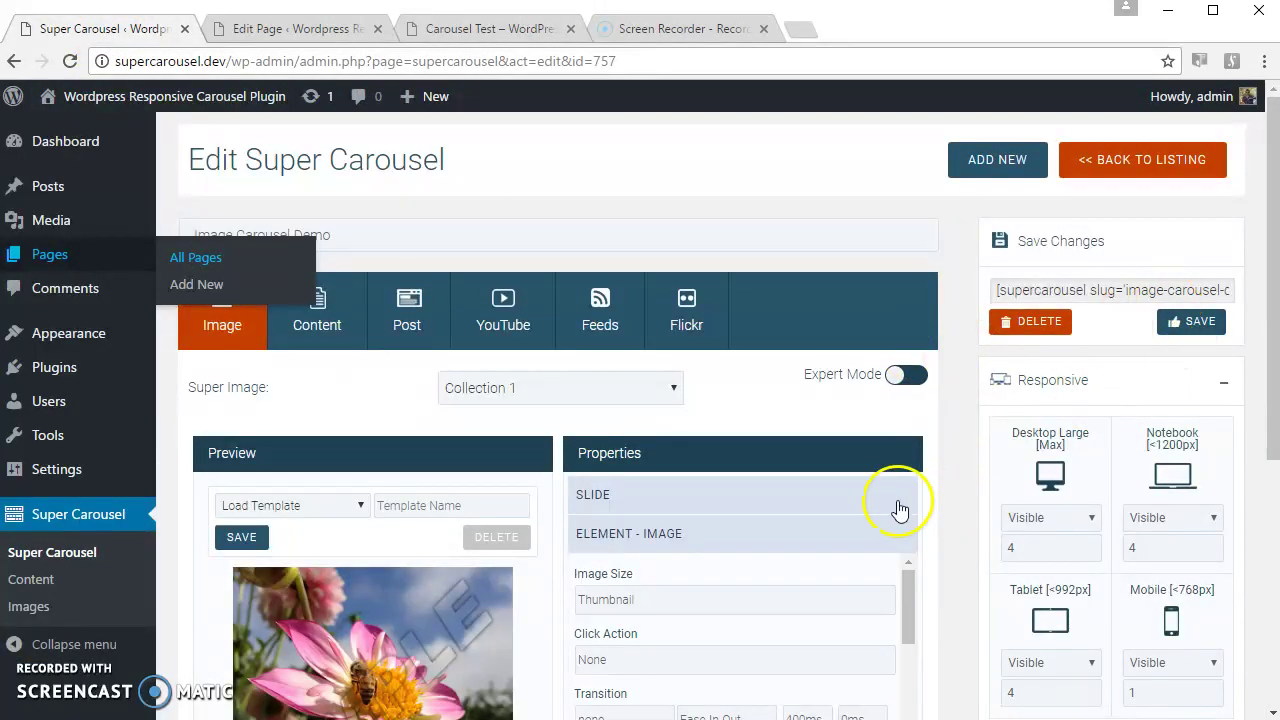
# Set the Desktop Large and Notebook heights to Fix Height at 200 px.
pyautogui.scroll(-2, 986, 445)
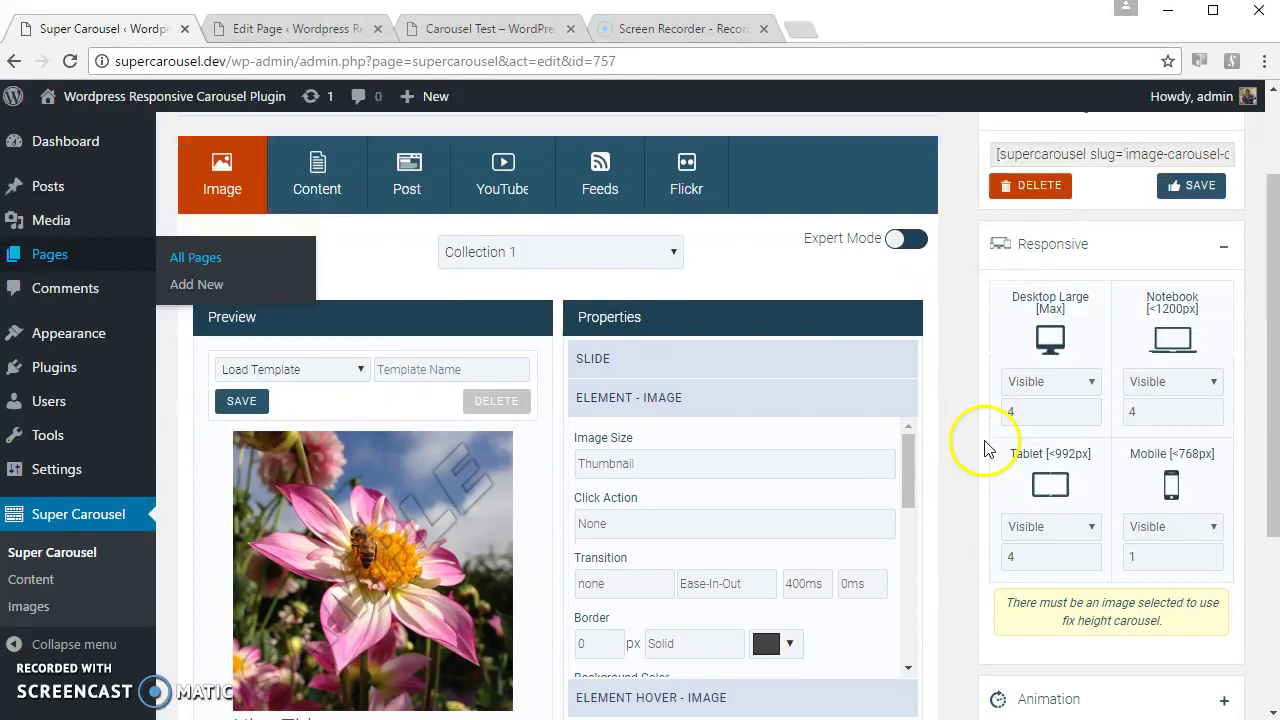
pyautogui.click(1052, 382)
pyautogui.click(1043, 434)
pyautogui.click(1160, 382)
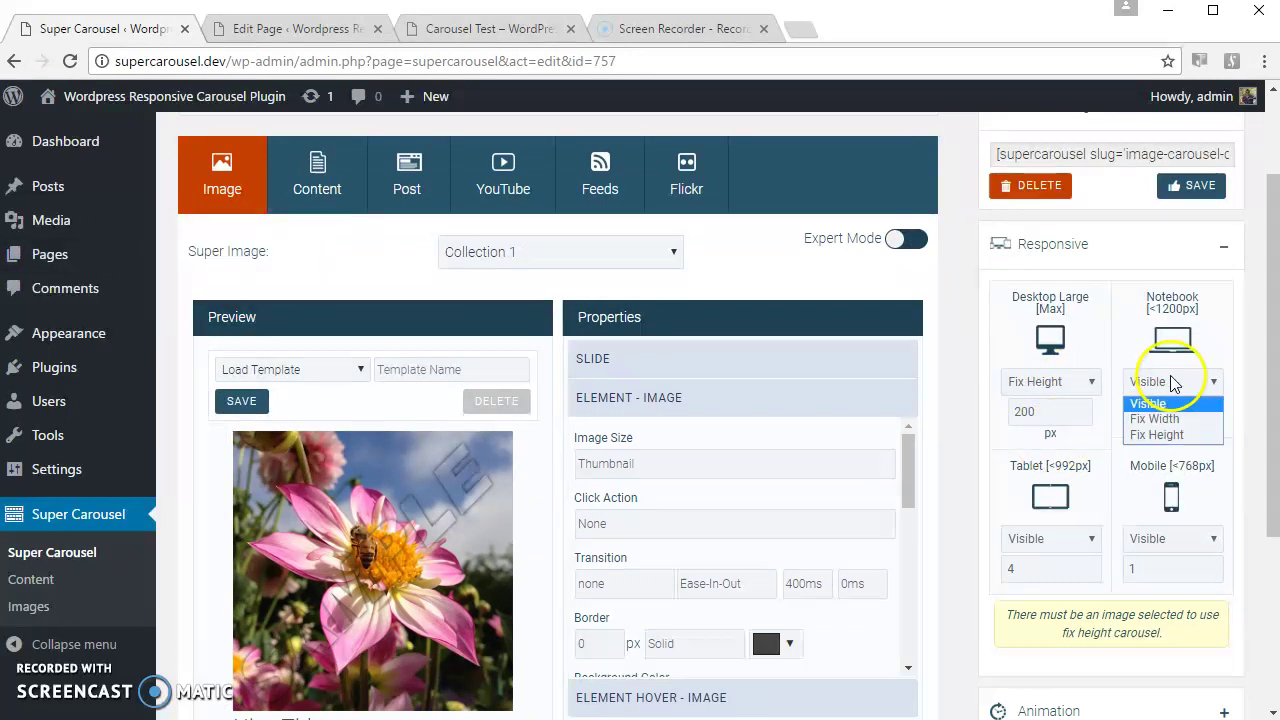
pyautogui.click(1160, 437)
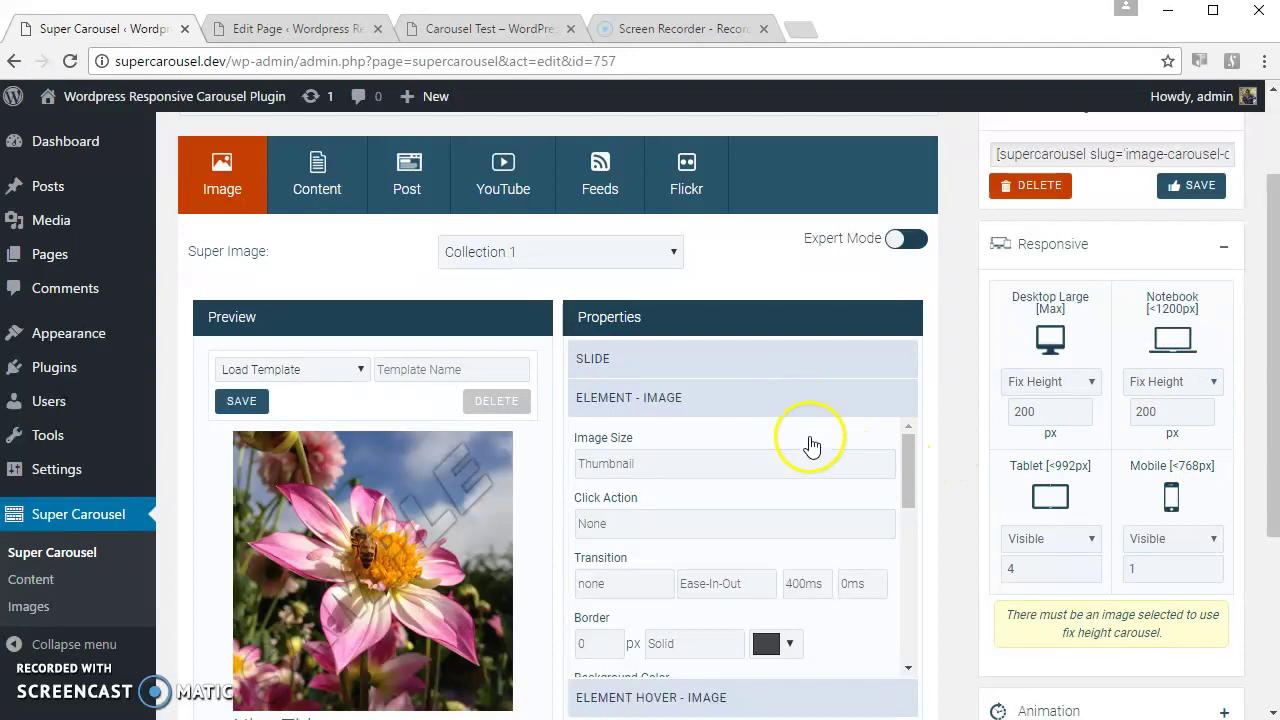
# Set the carousel's Image Size to Large.
pyautogui.click(786, 465)
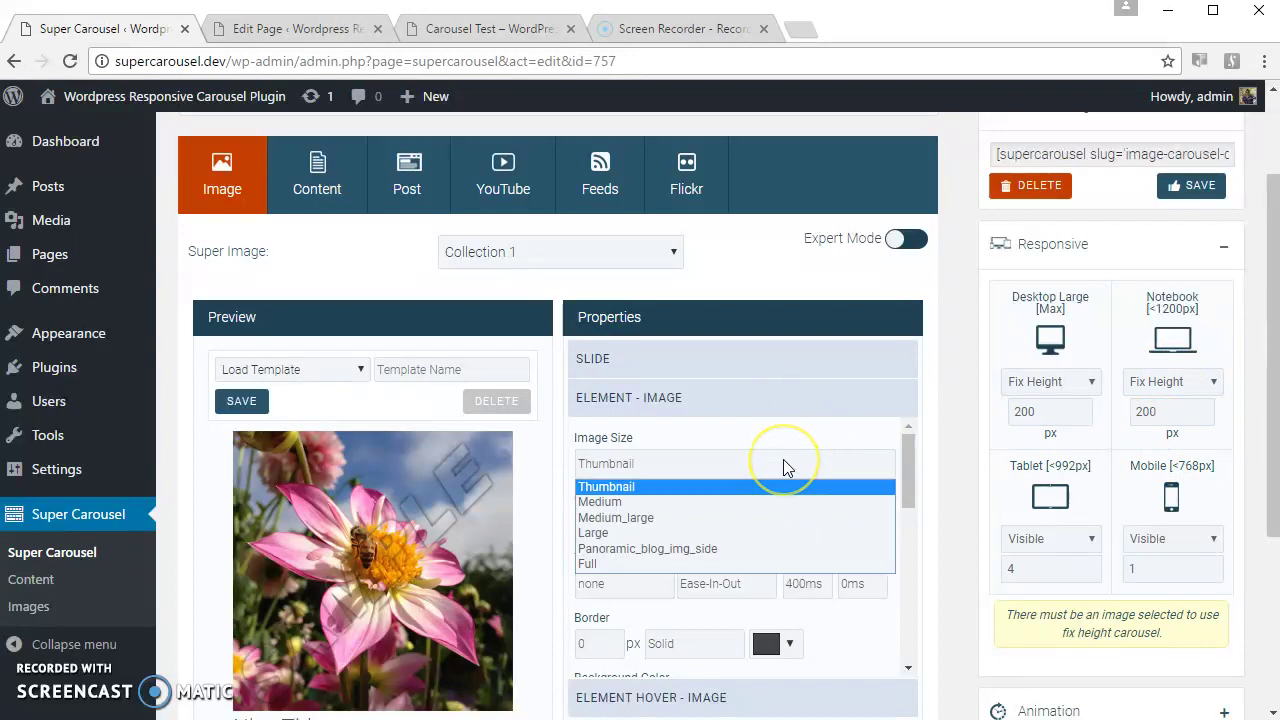
pyautogui.click(760, 532)
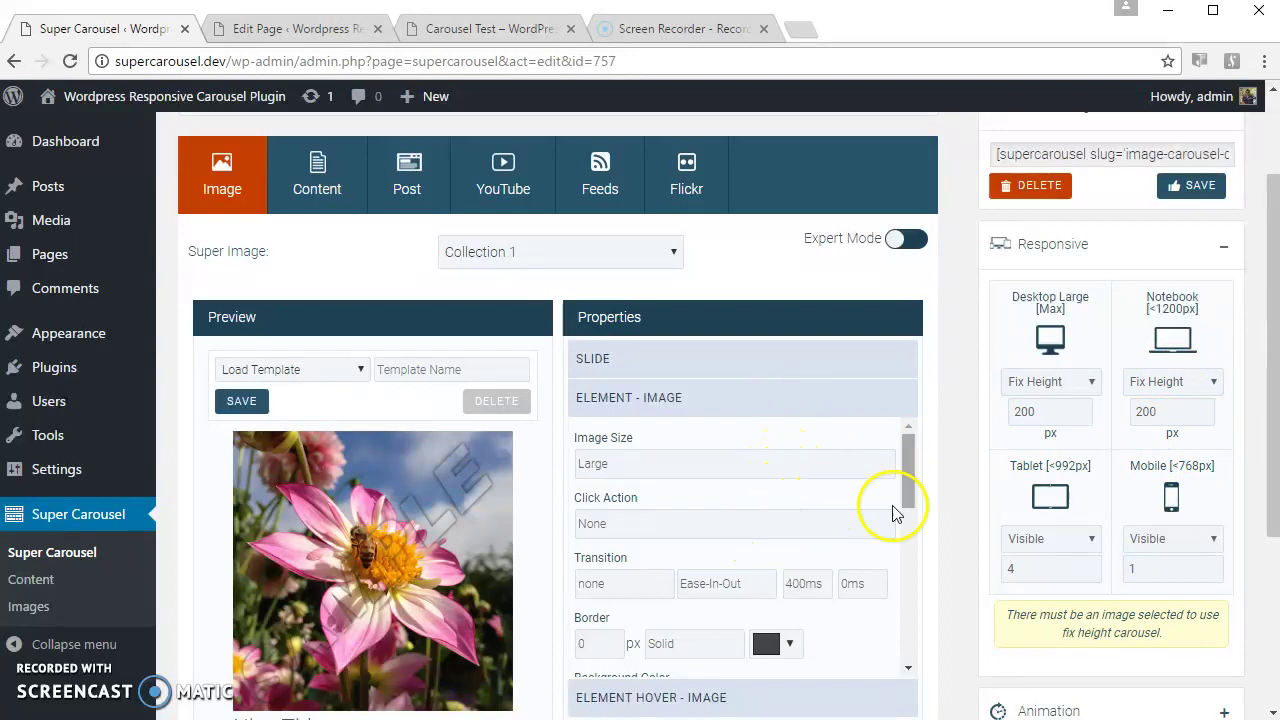
pyautogui.scroll(-3, 945, 534)
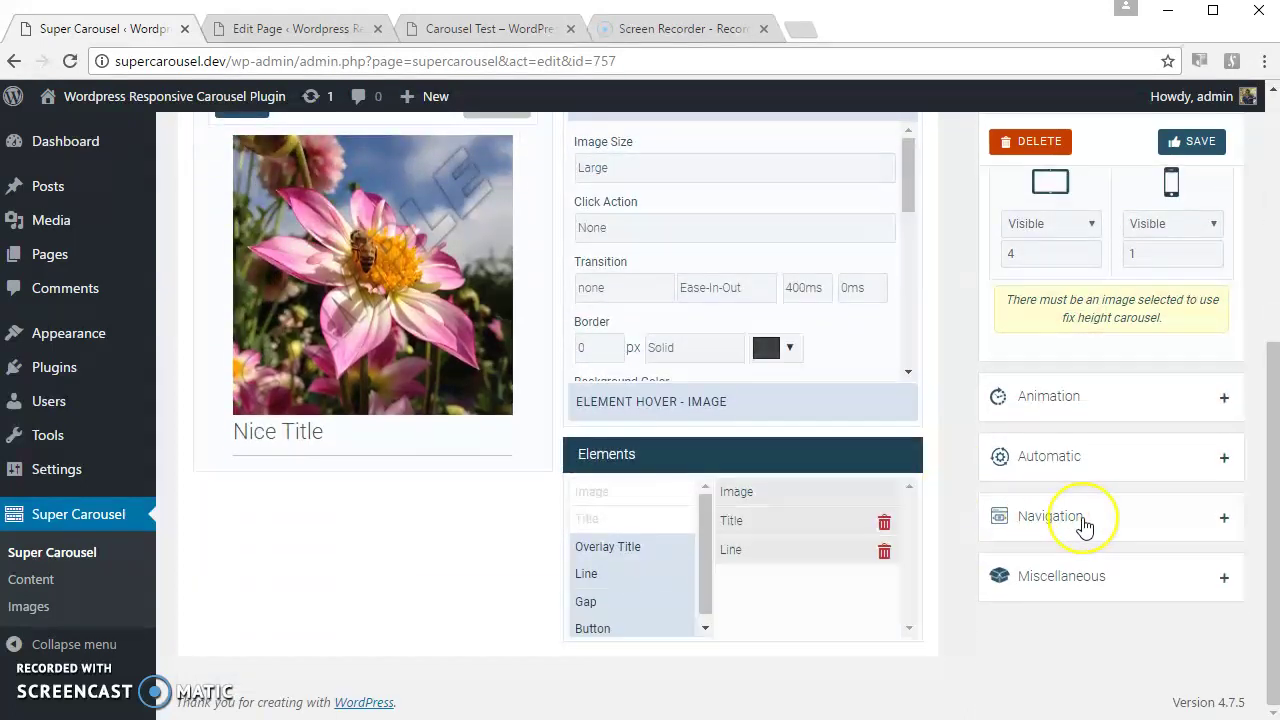
# Set Navigation's Next / Prev and Circular options to Yes and save the carousel.
pyautogui.click(1085, 523)
pyautogui.scroll(-3, 1085, 525)
pyautogui.click(1043, 340)
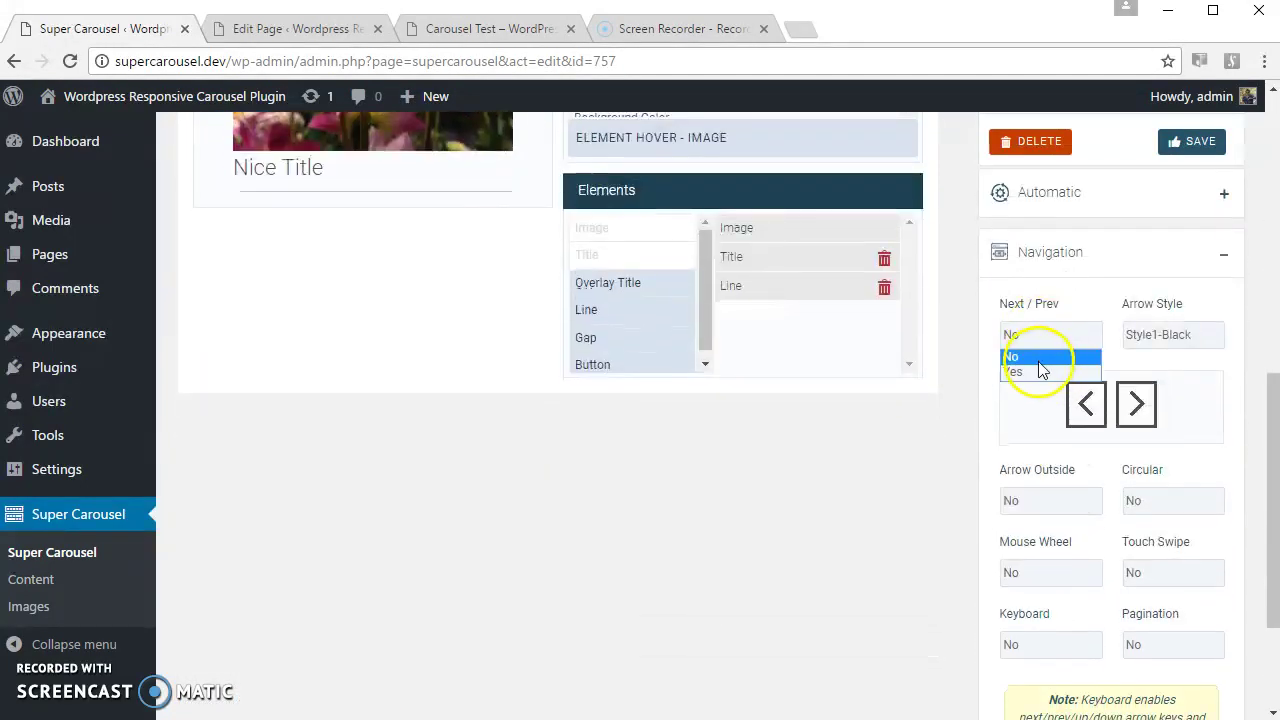
pyautogui.click(1049, 370)
pyautogui.scroll(-2, 1125, 527)
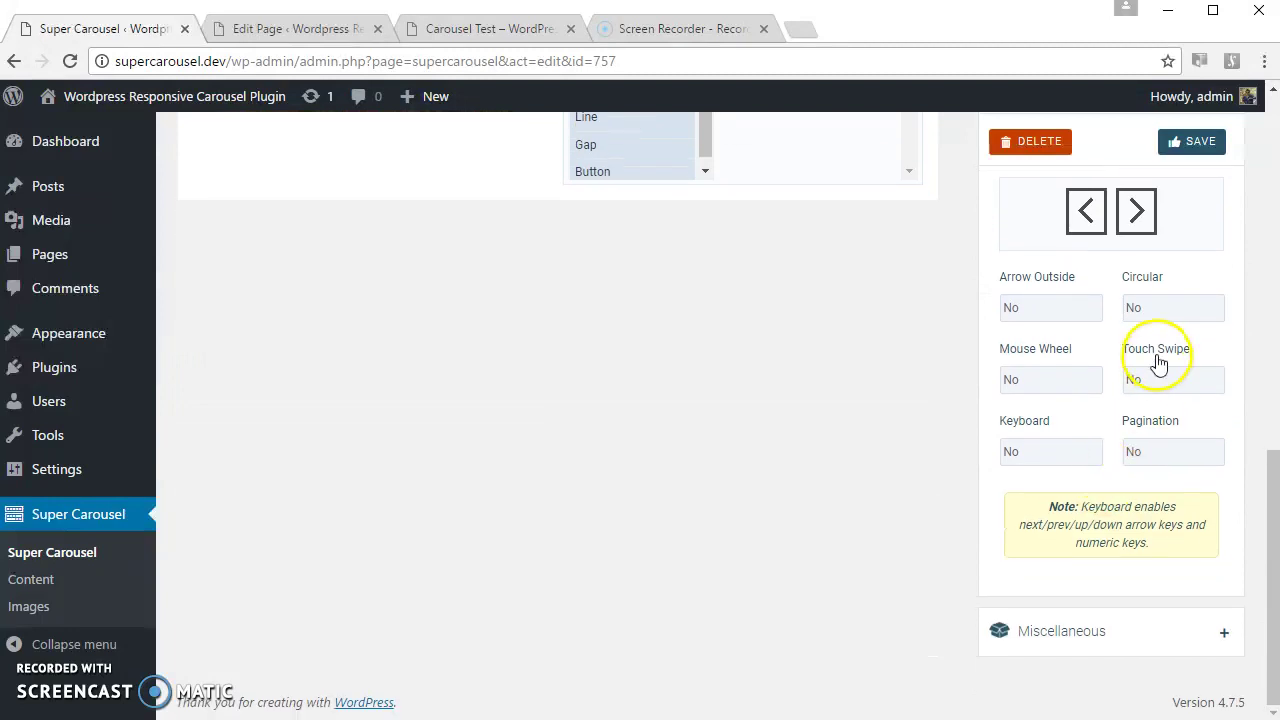
pyautogui.click(1155, 309)
pyautogui.click(1155, 345)
pyautogui.scroll(10, 1140, 420)
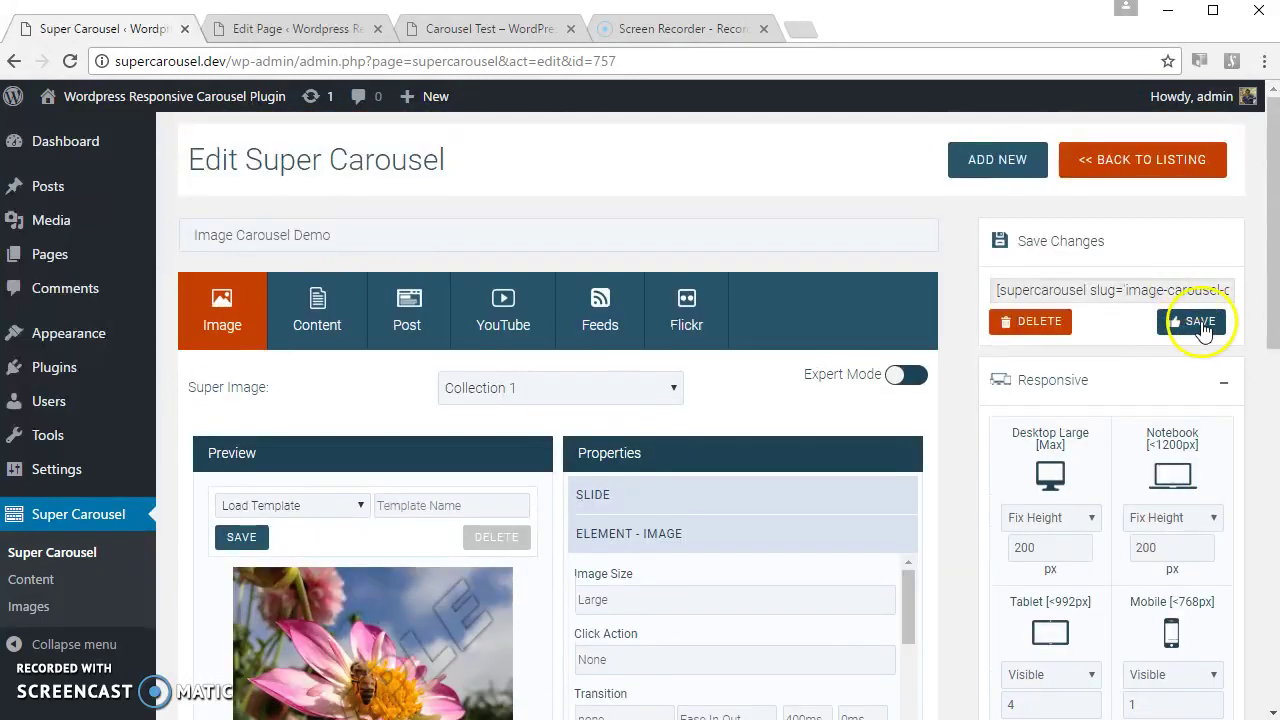
pyautogui.click(1185, 321)
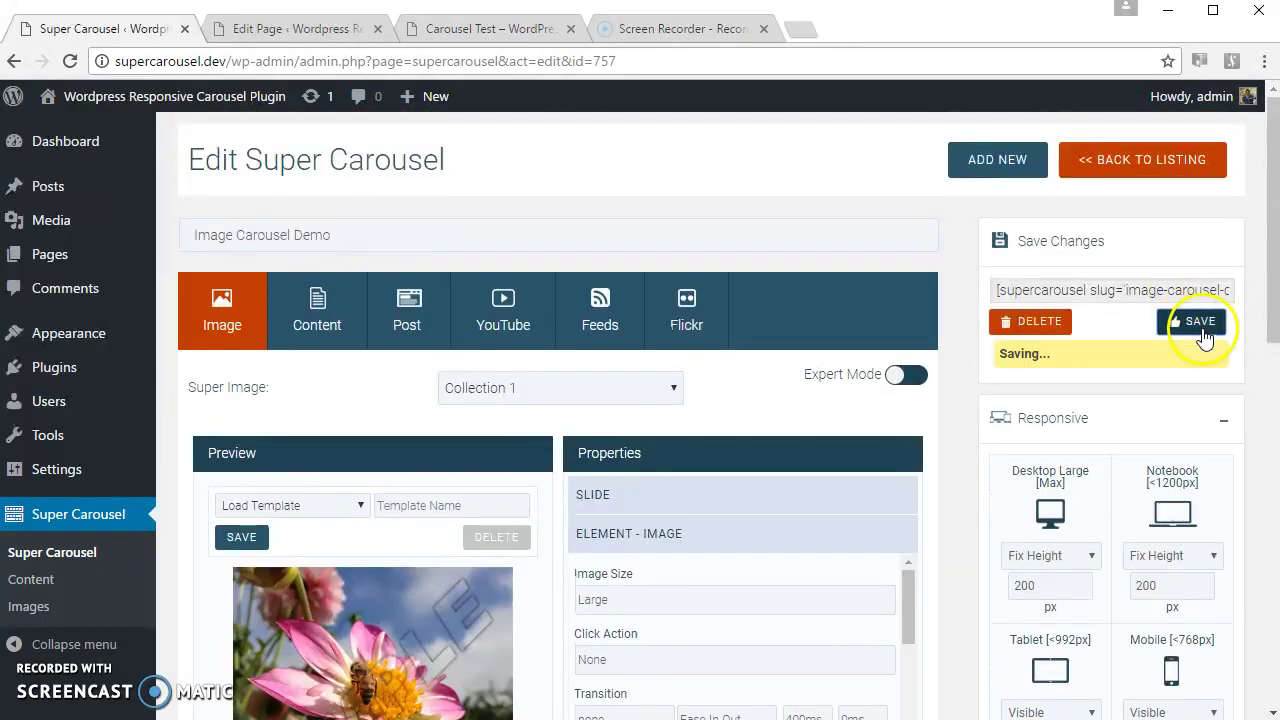
# On the live Carousel Test page, step the carousel forward three images and back four.
pyautogui.click(490, 29)
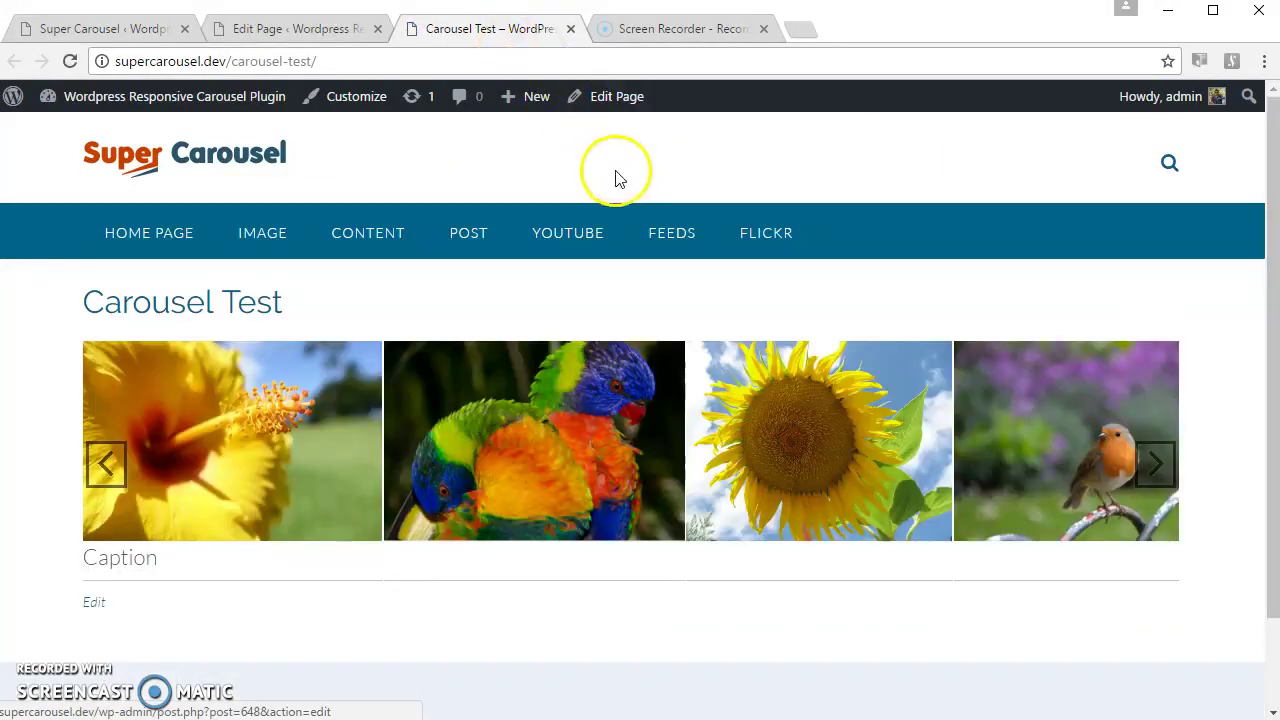
pyautogui.click(1157, 464)
pyautogui.click(1157, 464)
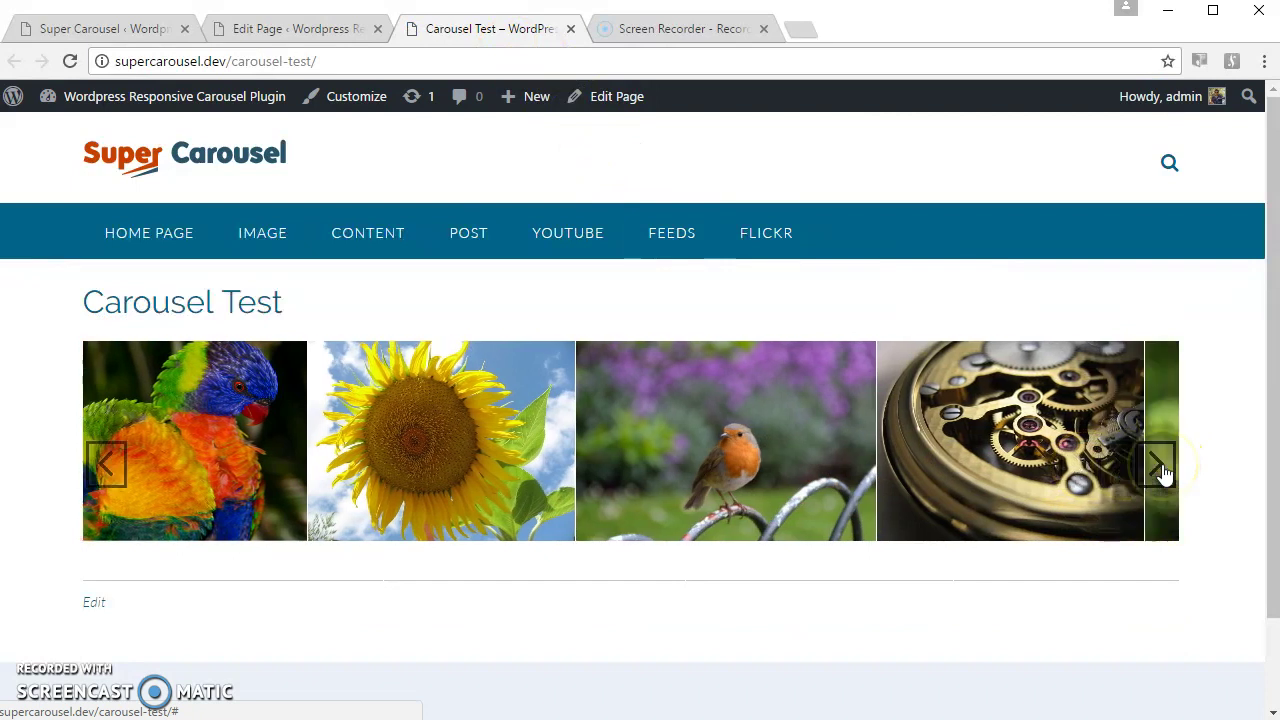
pyautogui.click(1157, 464)
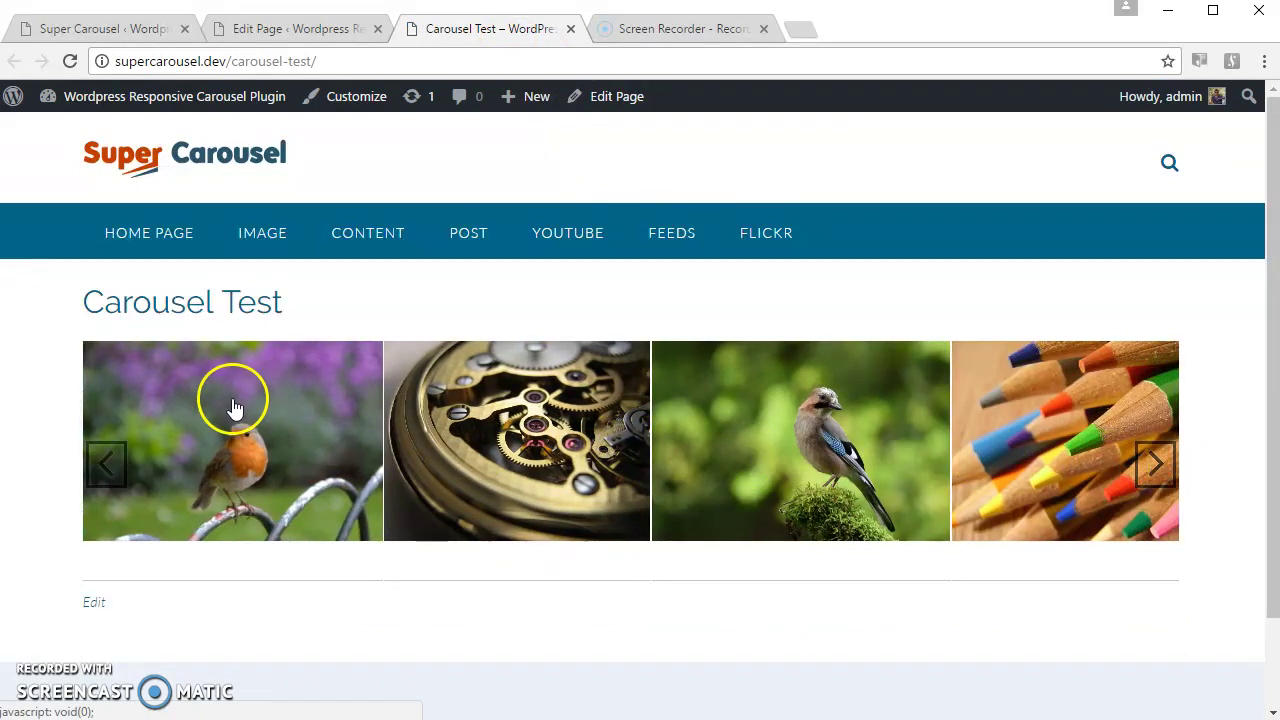
pyautogui.click(117, 460)
pyautogui.click(115, 460)
pyautogui.click(114, 462)
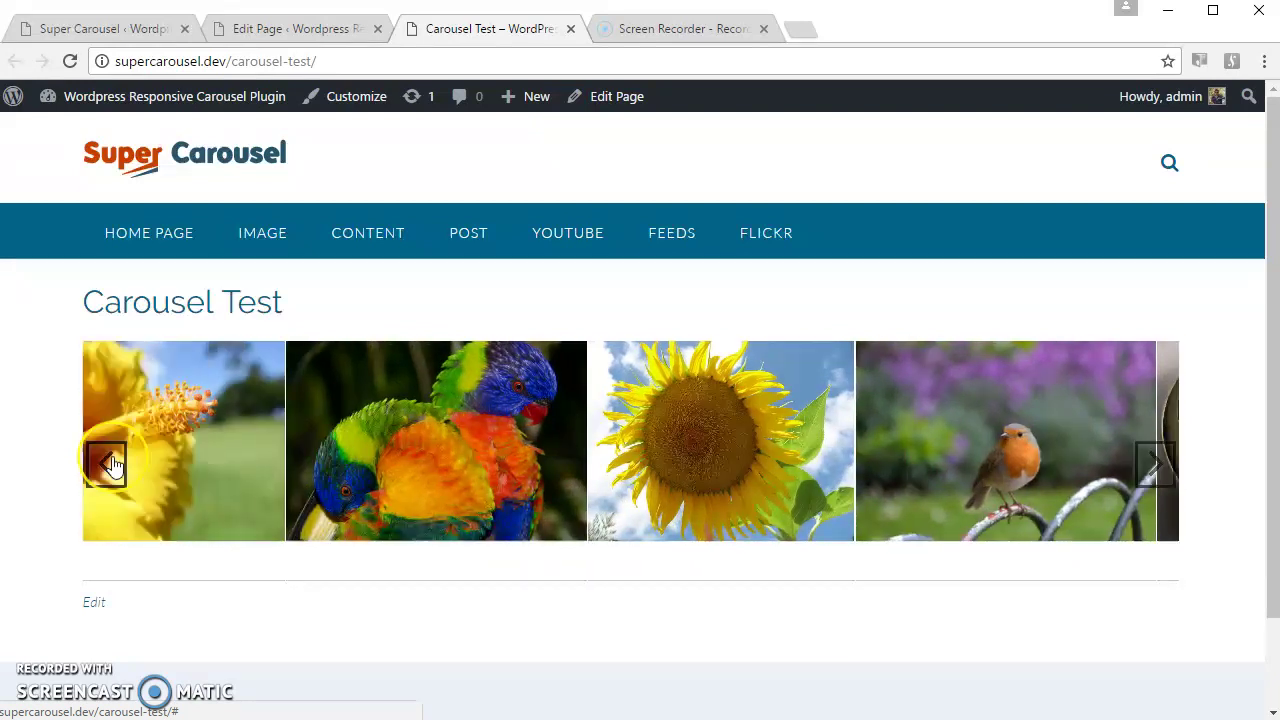
pyautogui.click(110, 463)
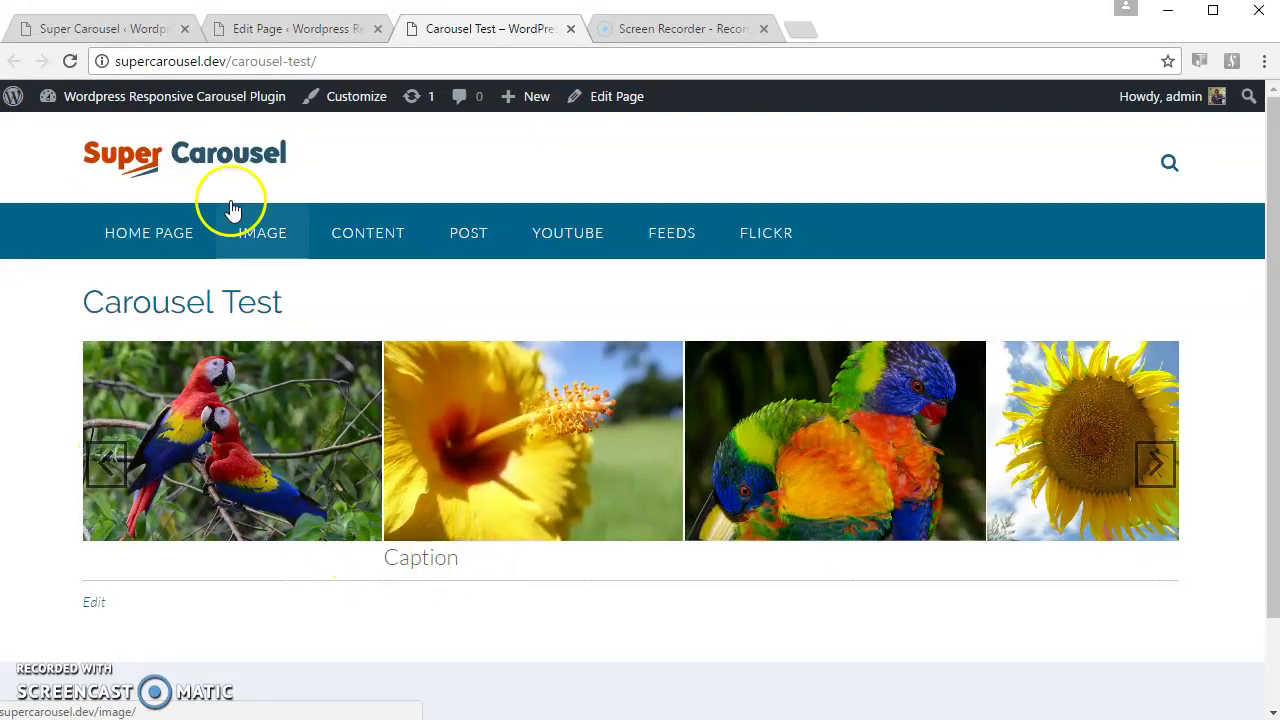
# Make clicked carousel images open in a lightbox.
pyautogui.click(117, 34)
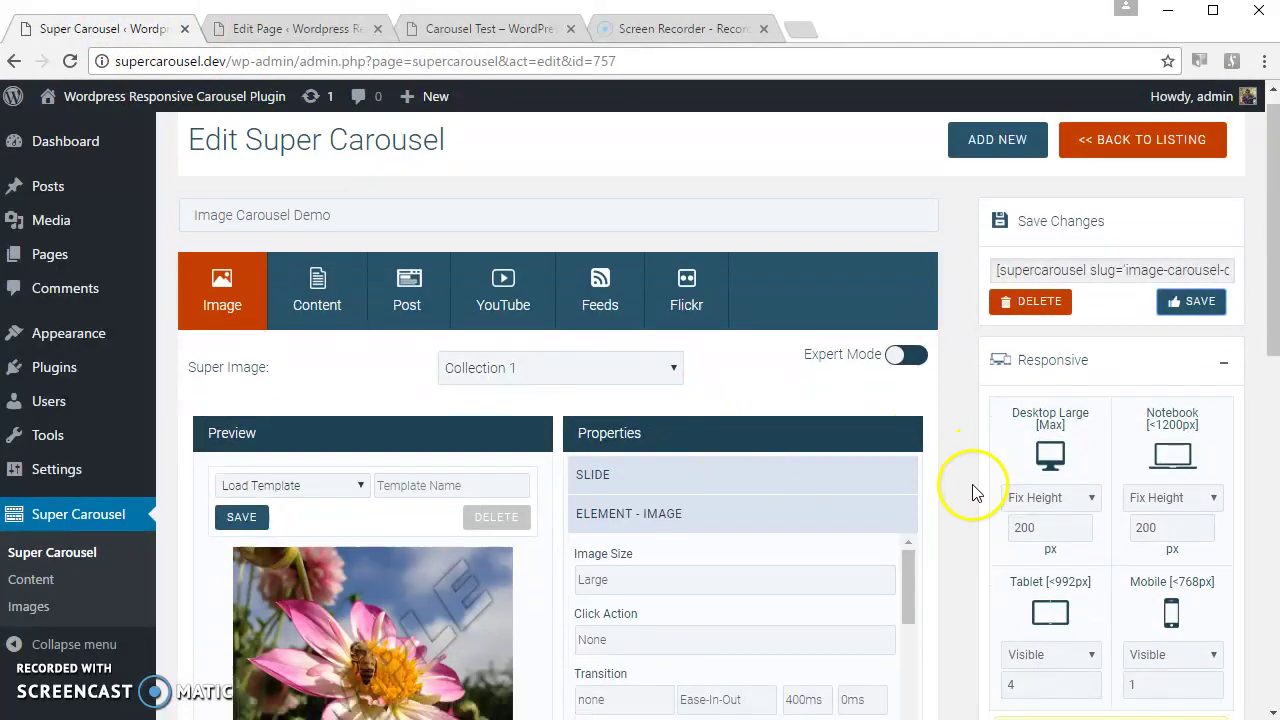
pyautogui.scroll(-2, 751, 449)
pyautogui.click(680, 474)
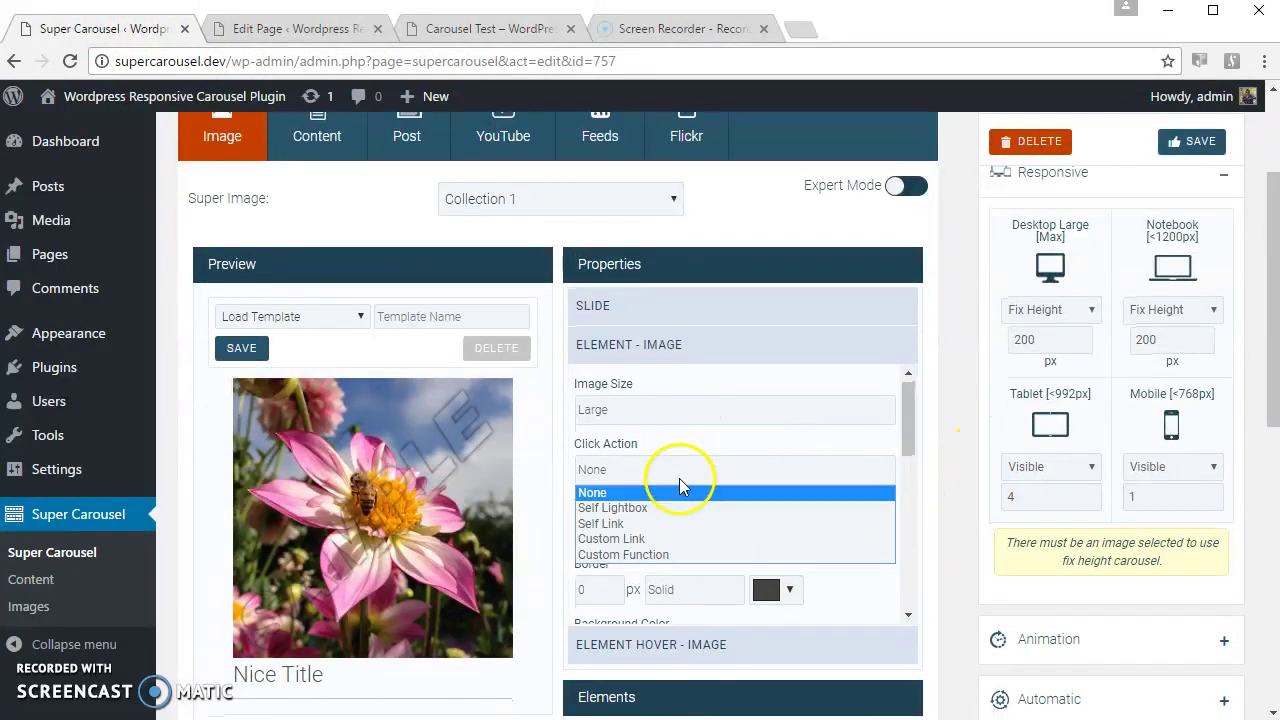
pyautogui.click(679, 509)
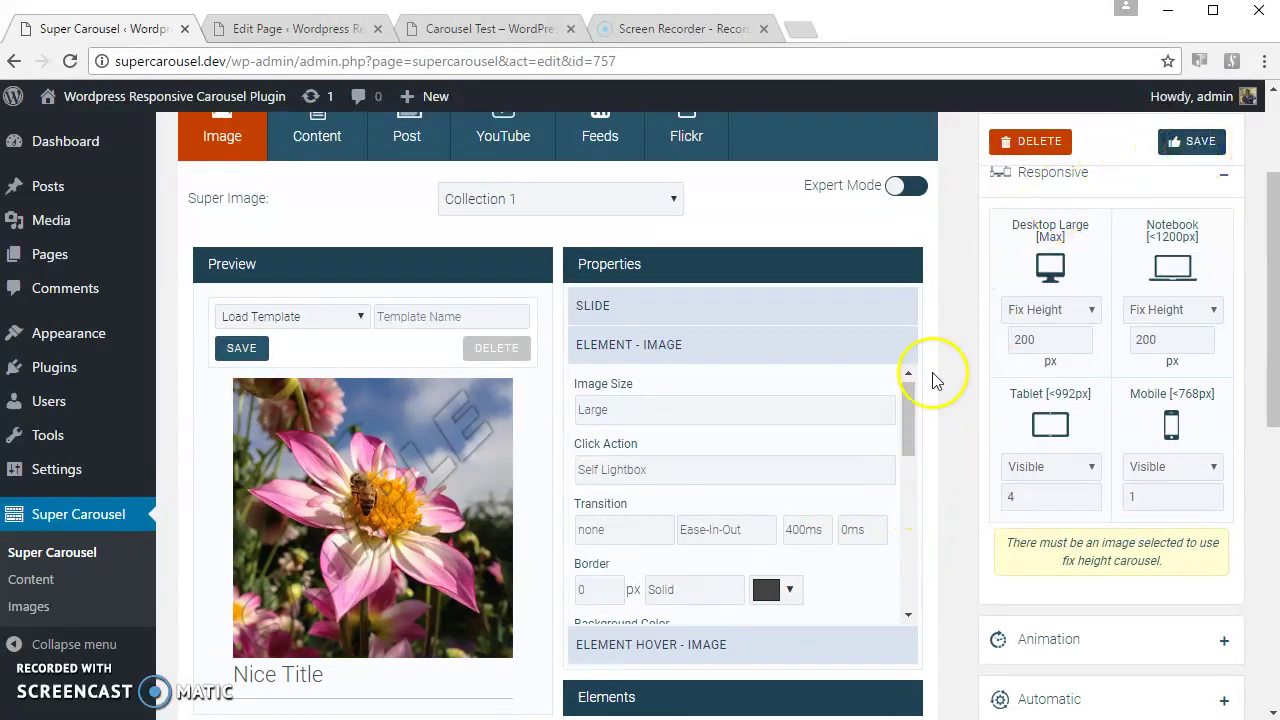
# Enlarge carousel images to 1.25 scale on hover.
pyautogui.scroll(-1, 951, 423)
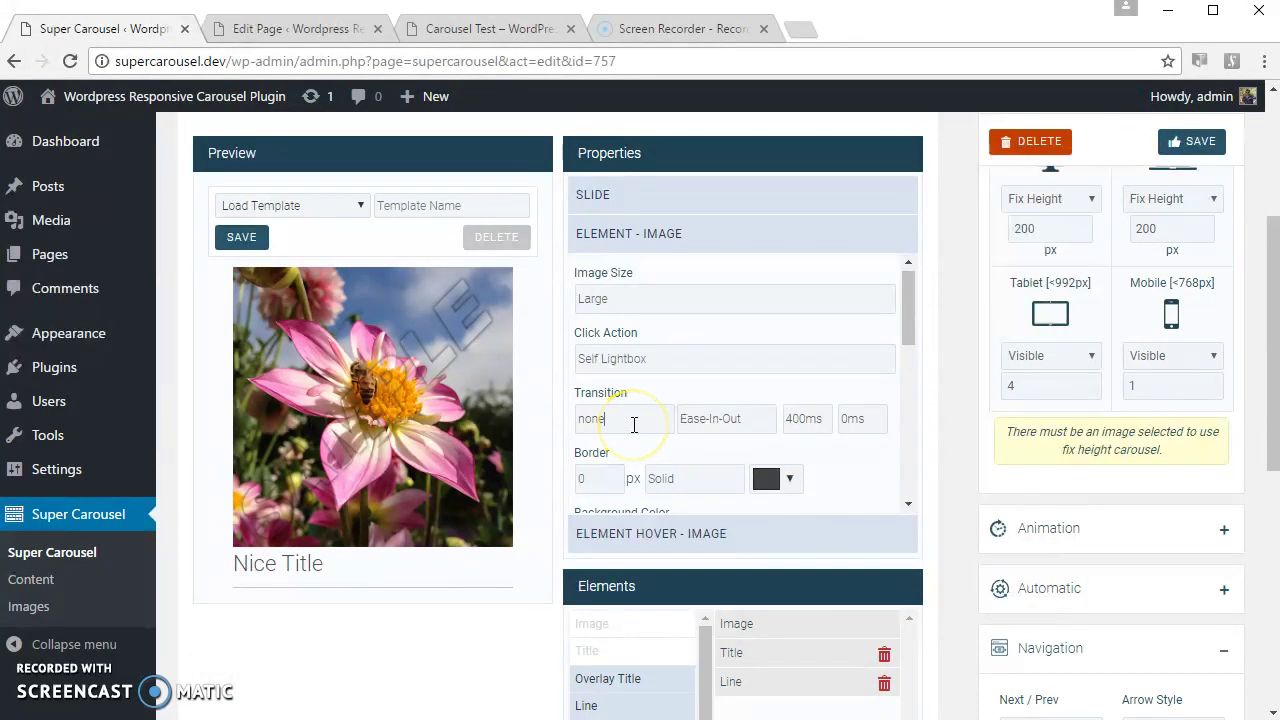
pyautogui.write('ll')
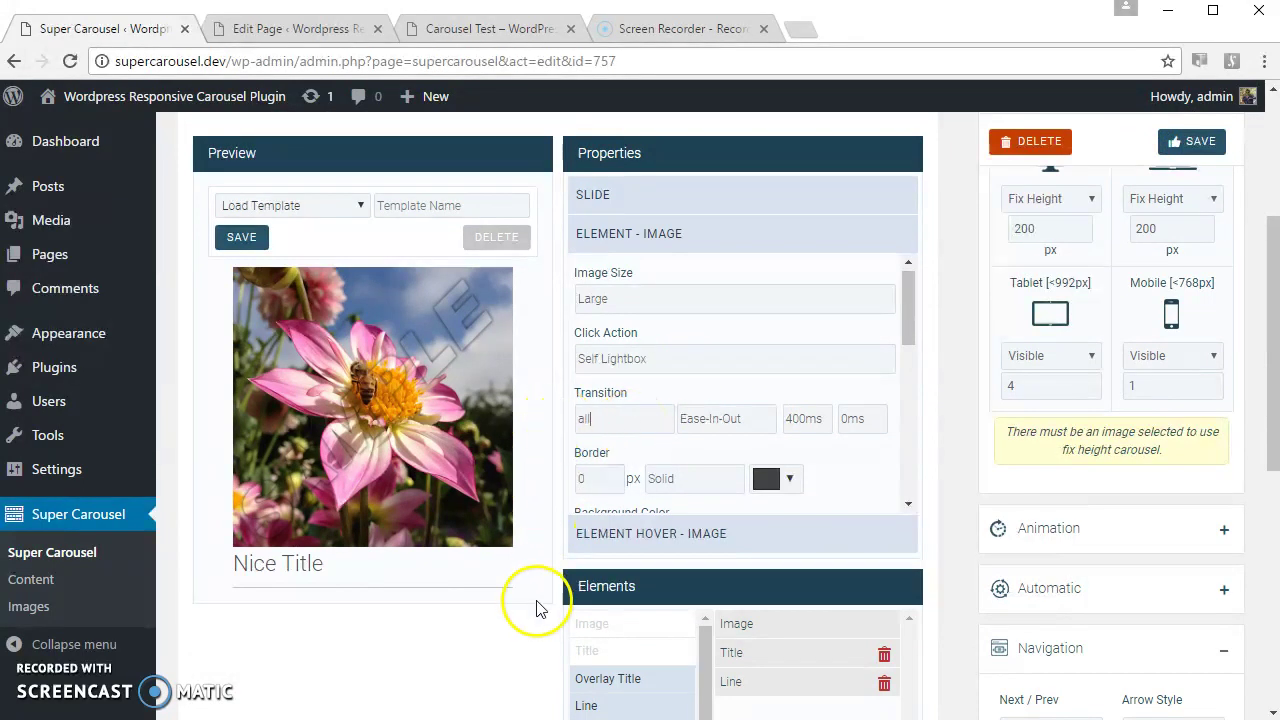
pyautogui.scroll(-8, 676, 546)
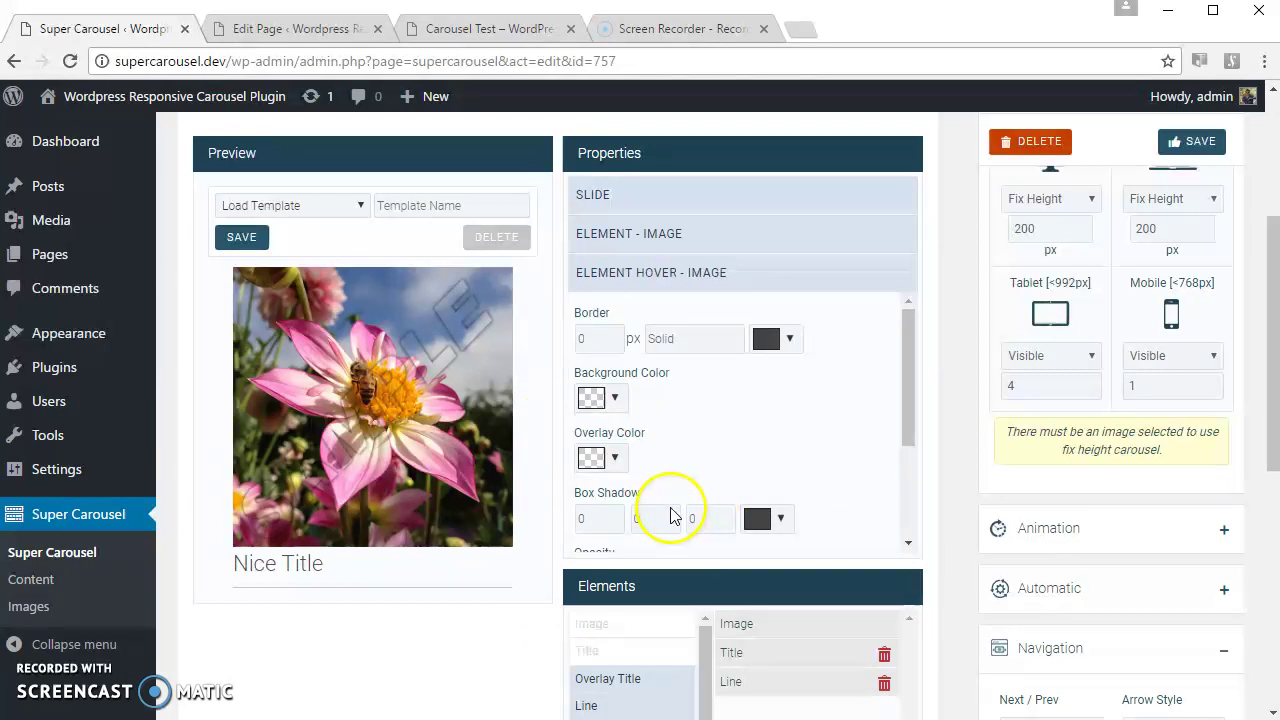
pyautogui.click(600, 289)
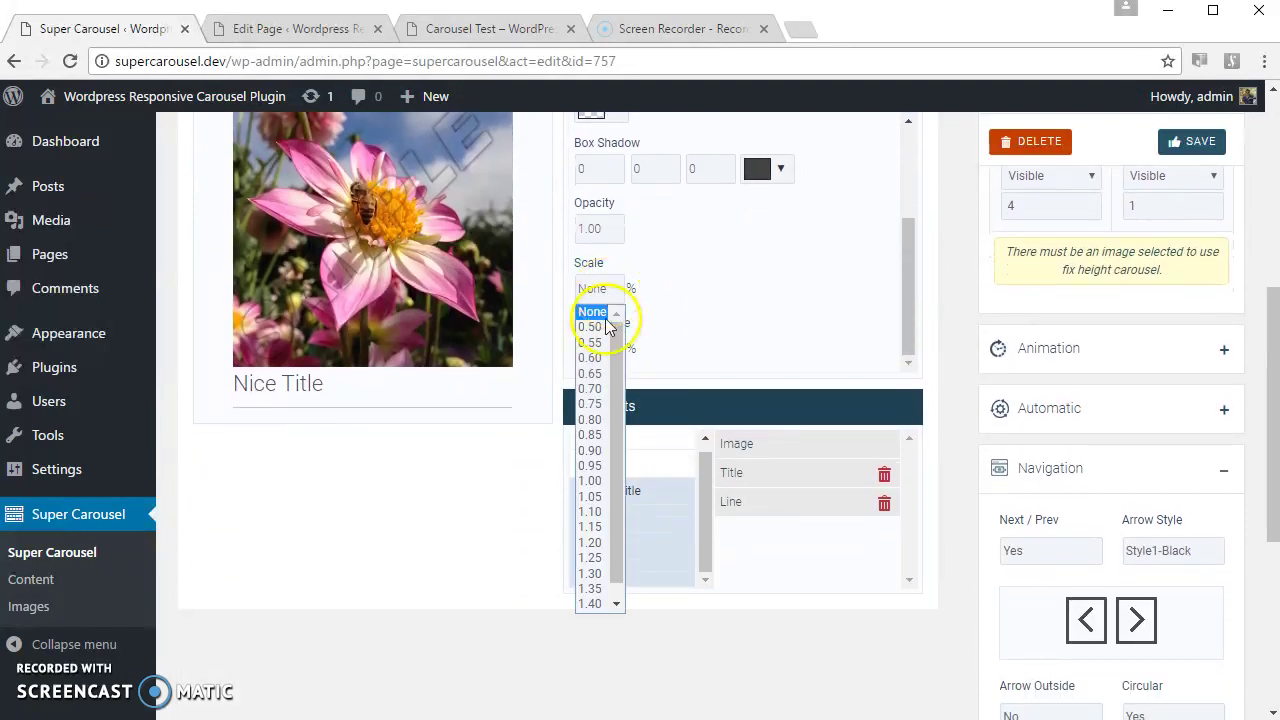
pyautogui.click(592, 559)
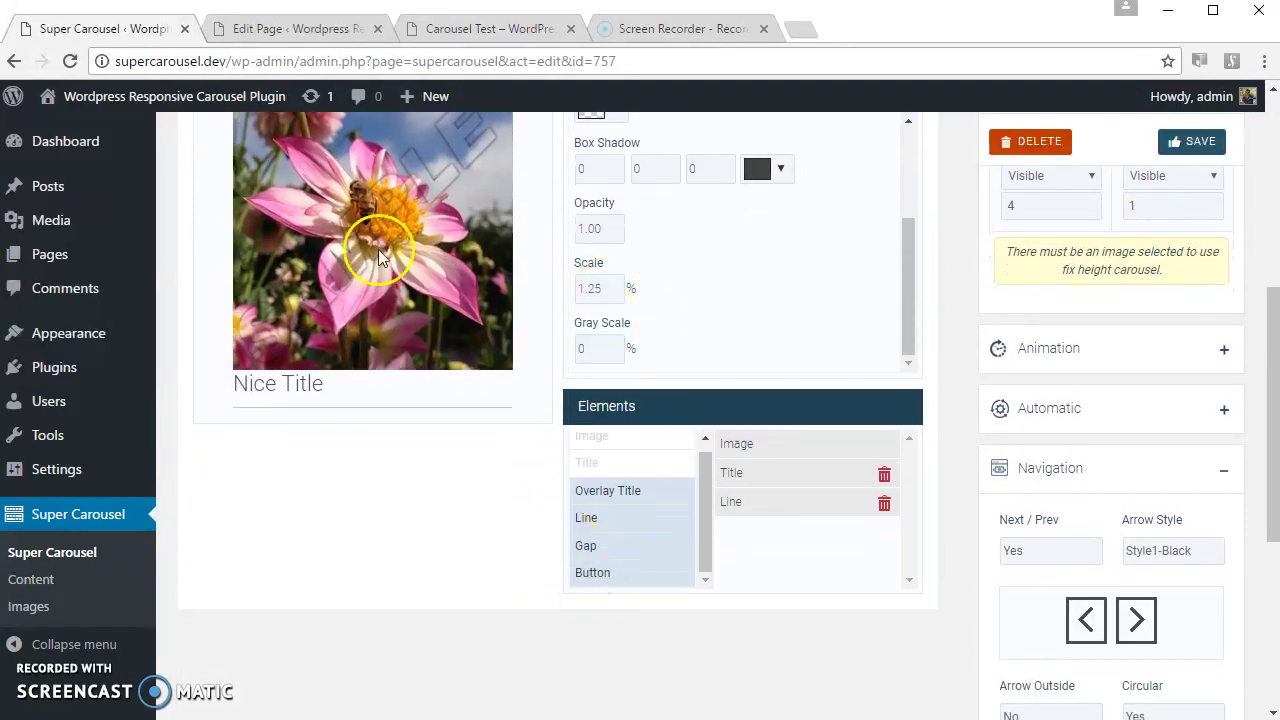
# Move the line above the title, set the title's Text Align to Center, and save.
pyautogui.scroll(3, 476, 608)
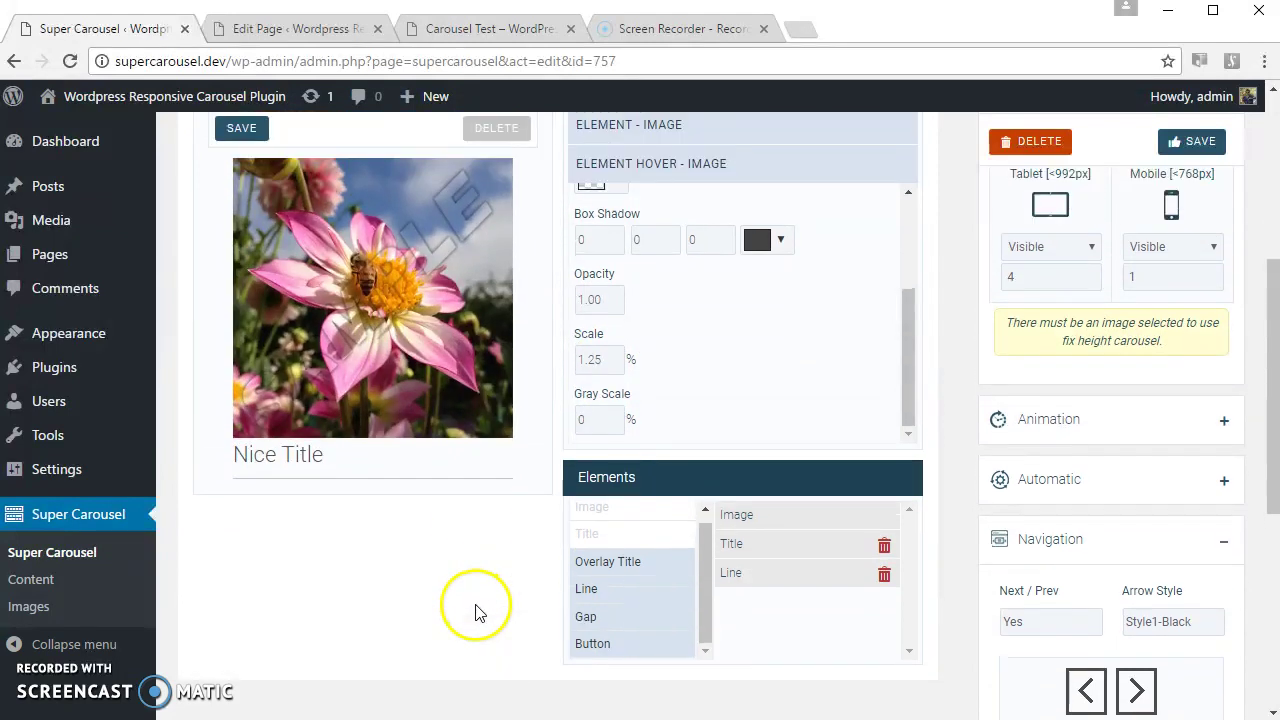
pyautogui.moveTo(764, 654); pyautogui.dragTo(786, 610)
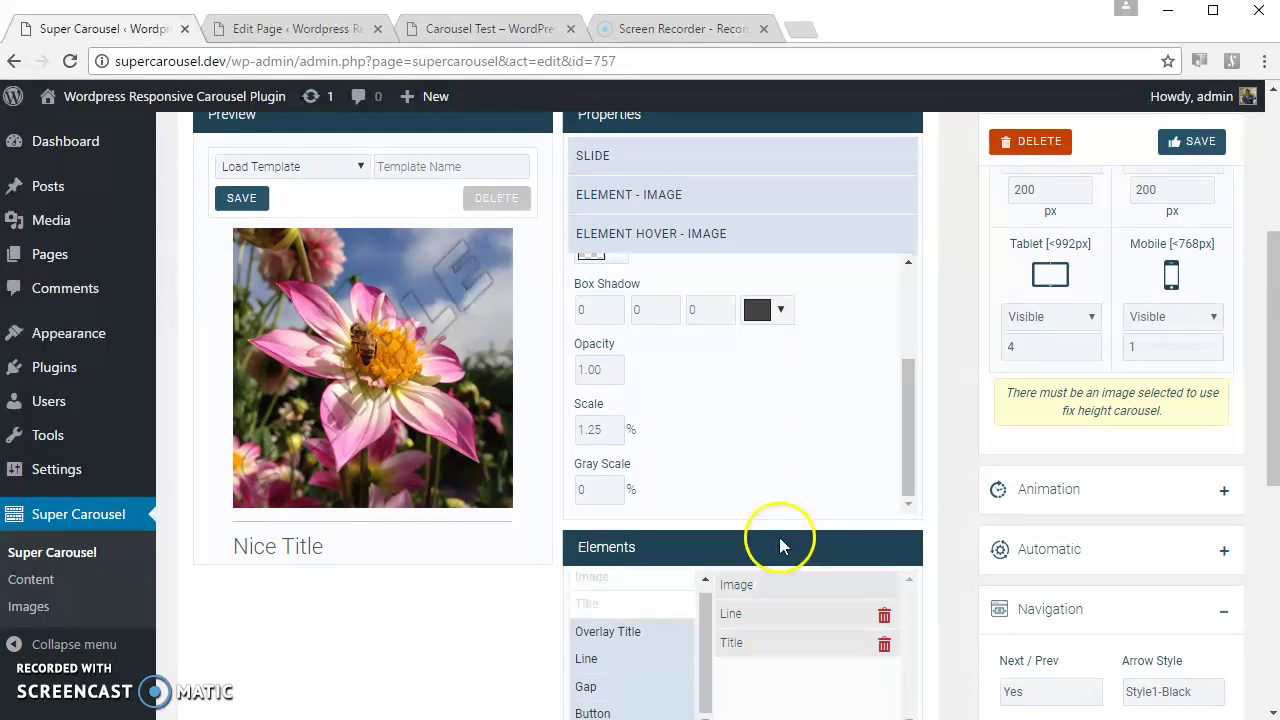
pyautogui.click(786, 650)
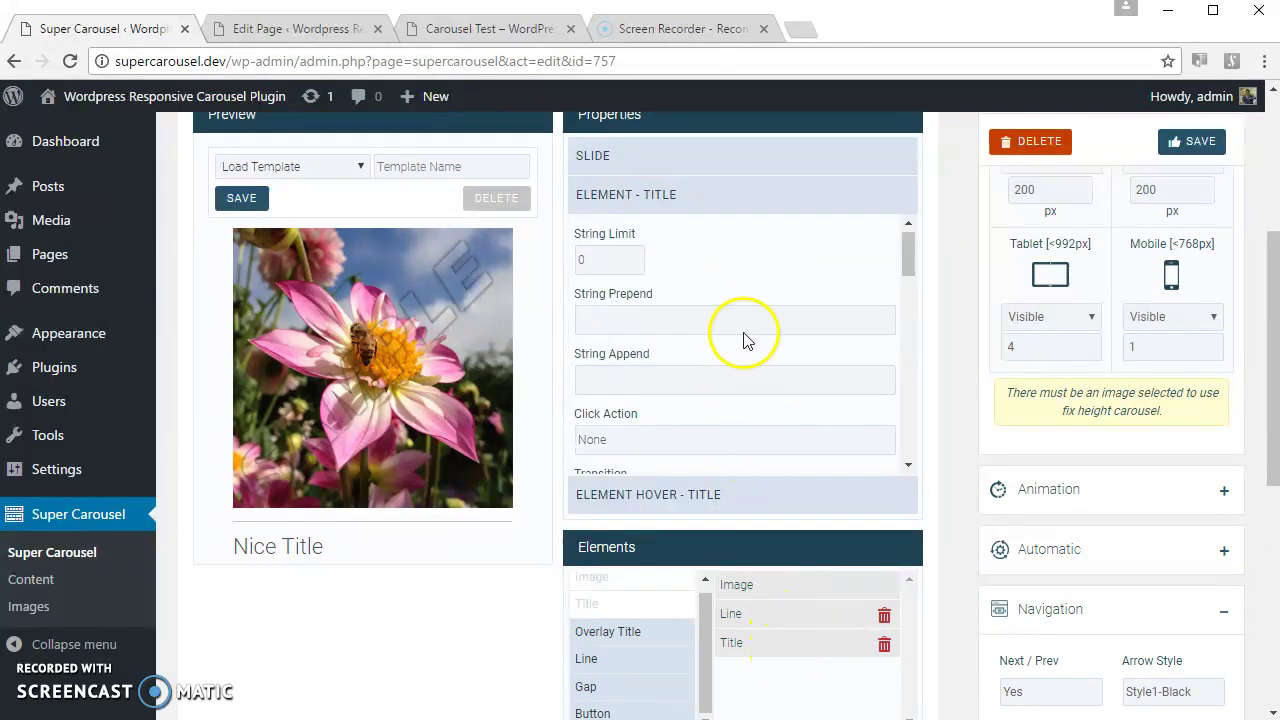
pyautogui.scroll(-8, 745, 340)
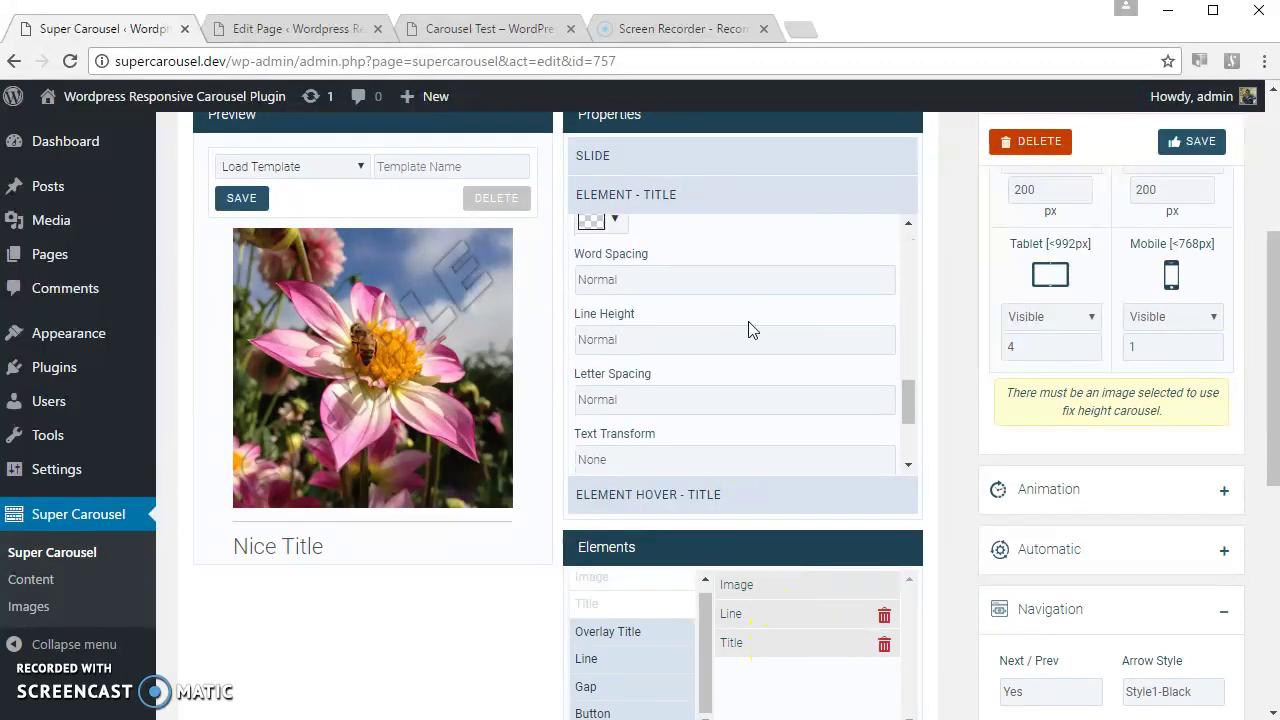
pyautogui.scroll(-5, 750, 330)
pyautogui.click(744, 330)
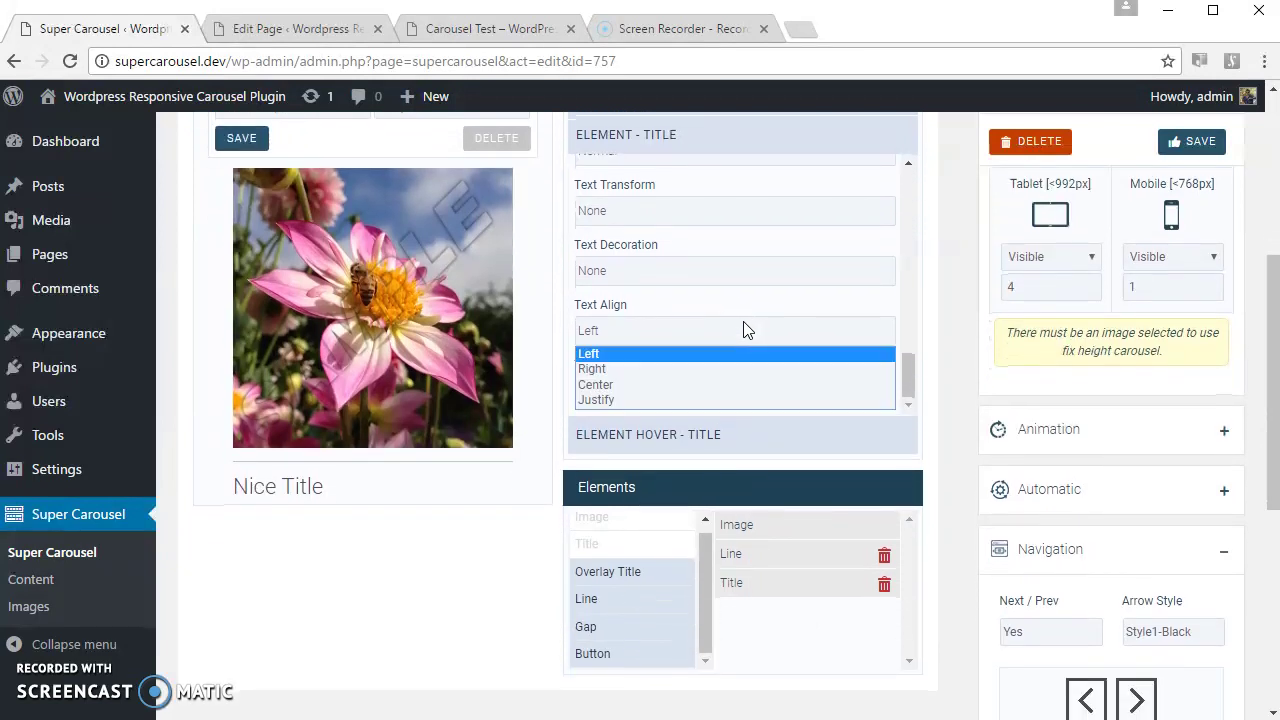
pyautogui.click(700, 388)
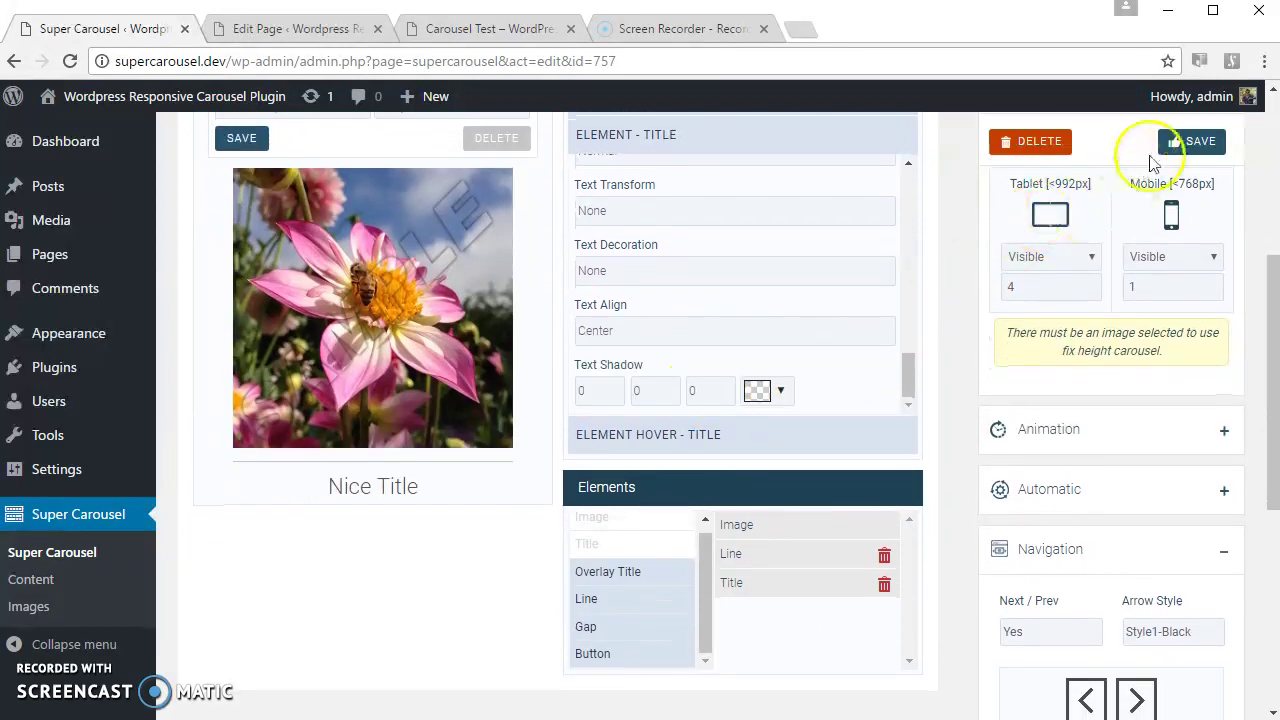
pyautogui.click(1192, 145)
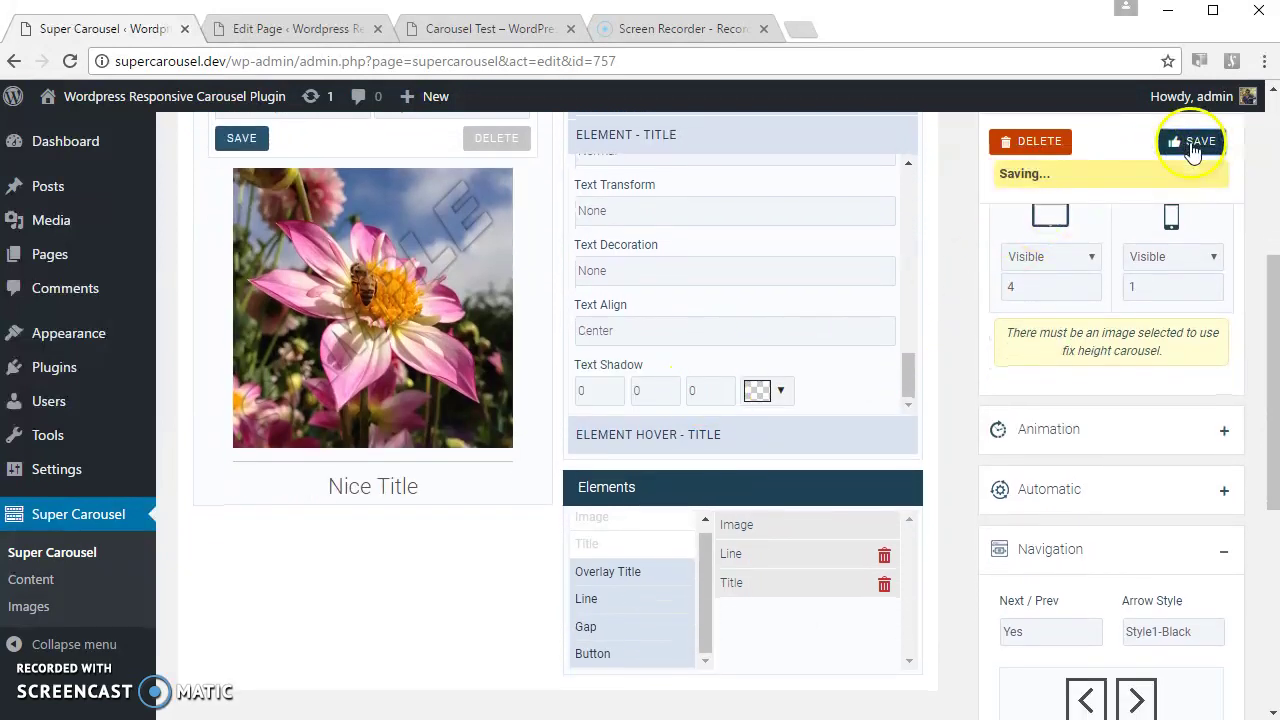
pyautogui.click(493, 37)
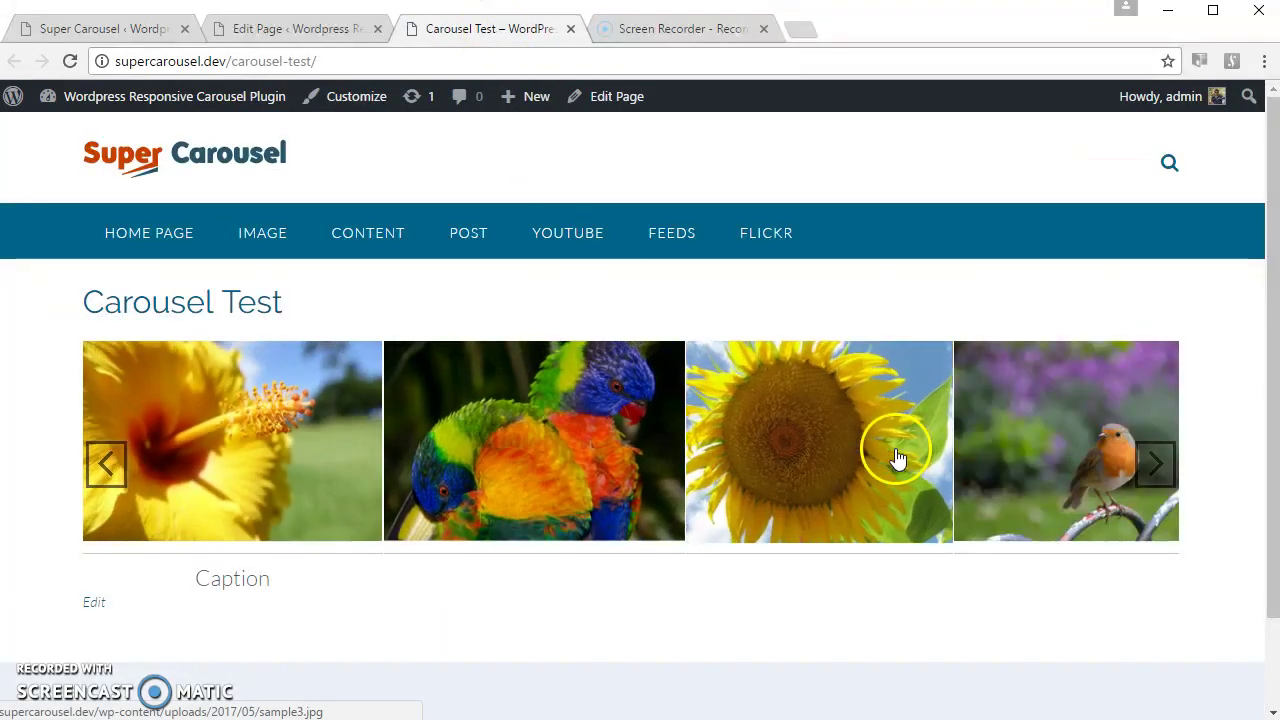
pyautogui.click(895, 450)
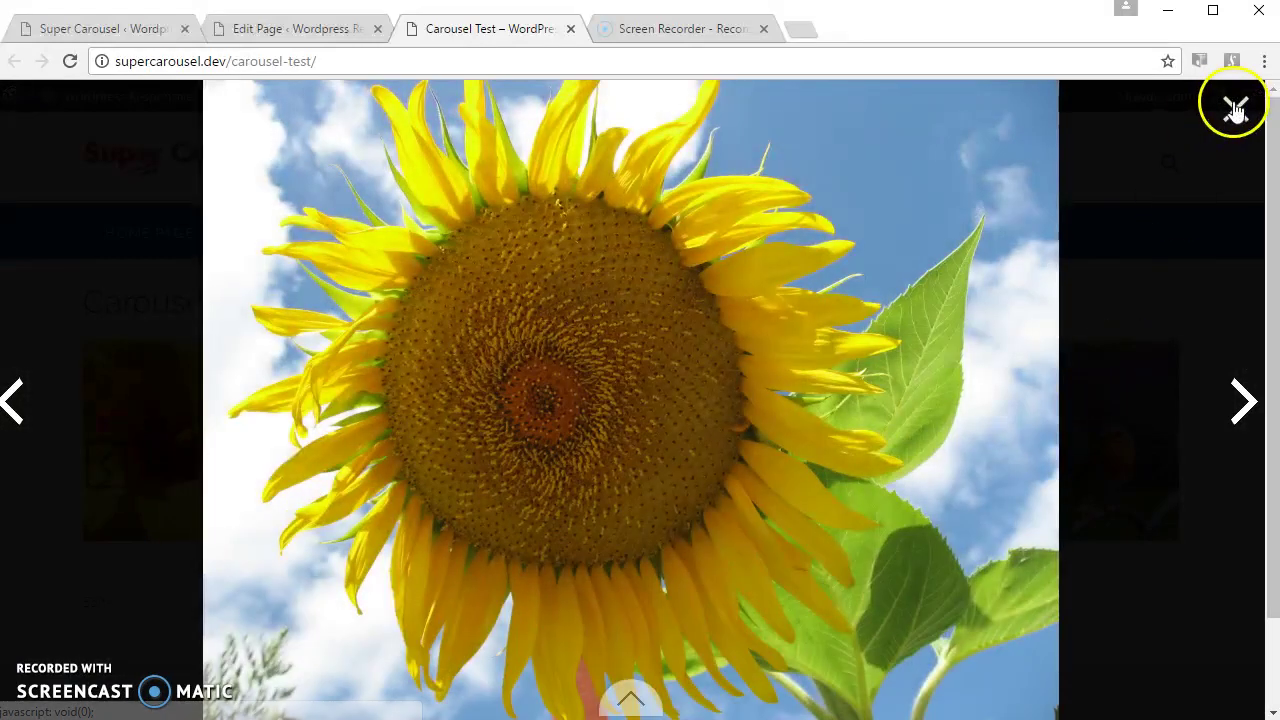
pyautogui.click(1236, 108)
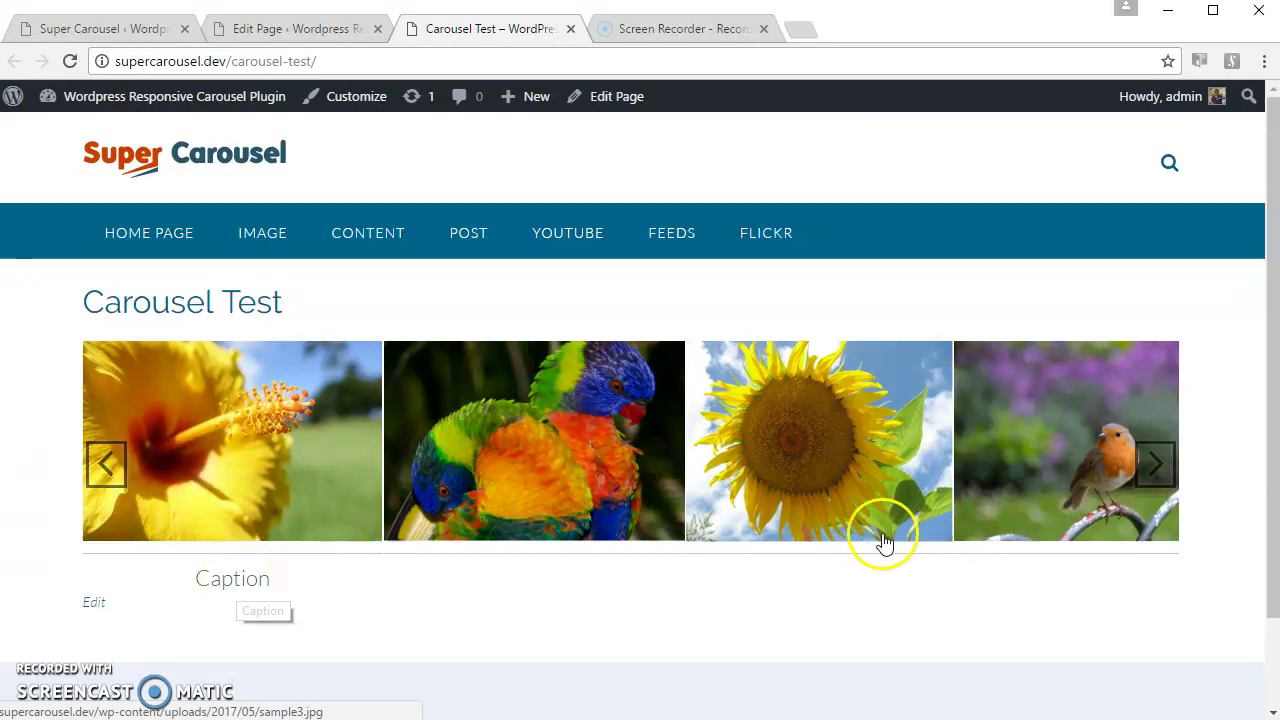
pyautogui.click(1157, 467)
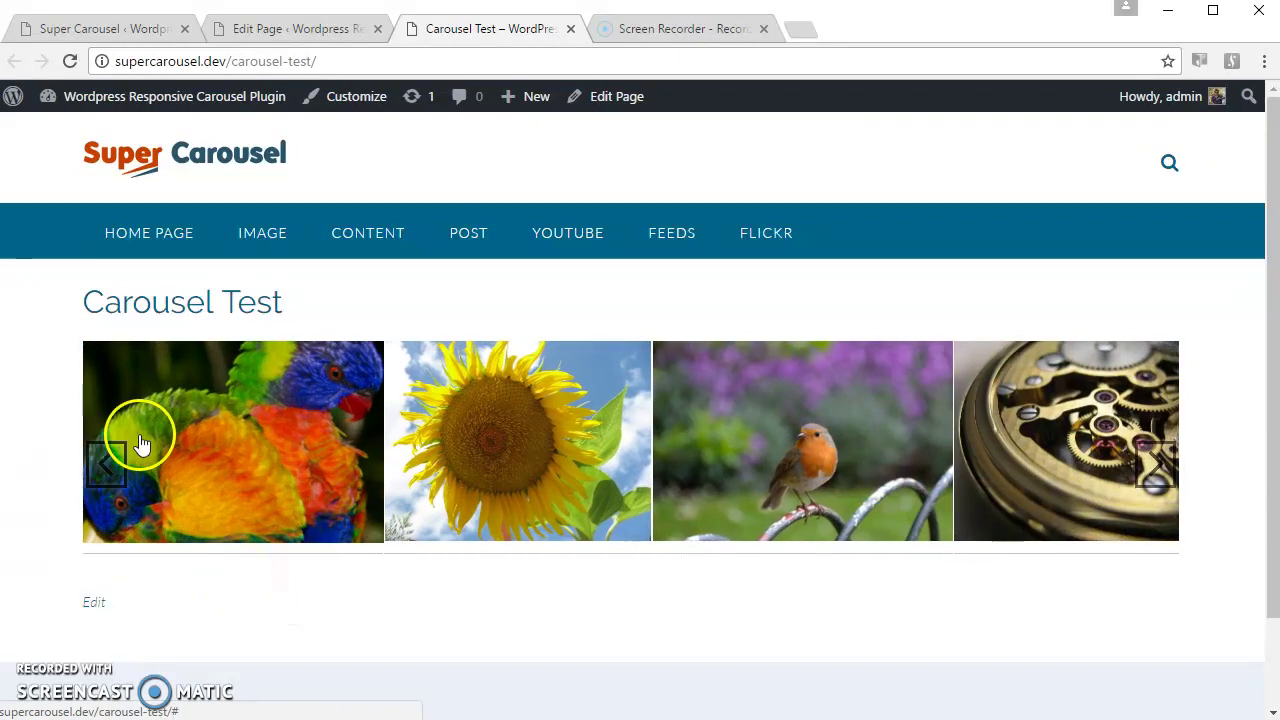
pyautogui.click(105, 468)
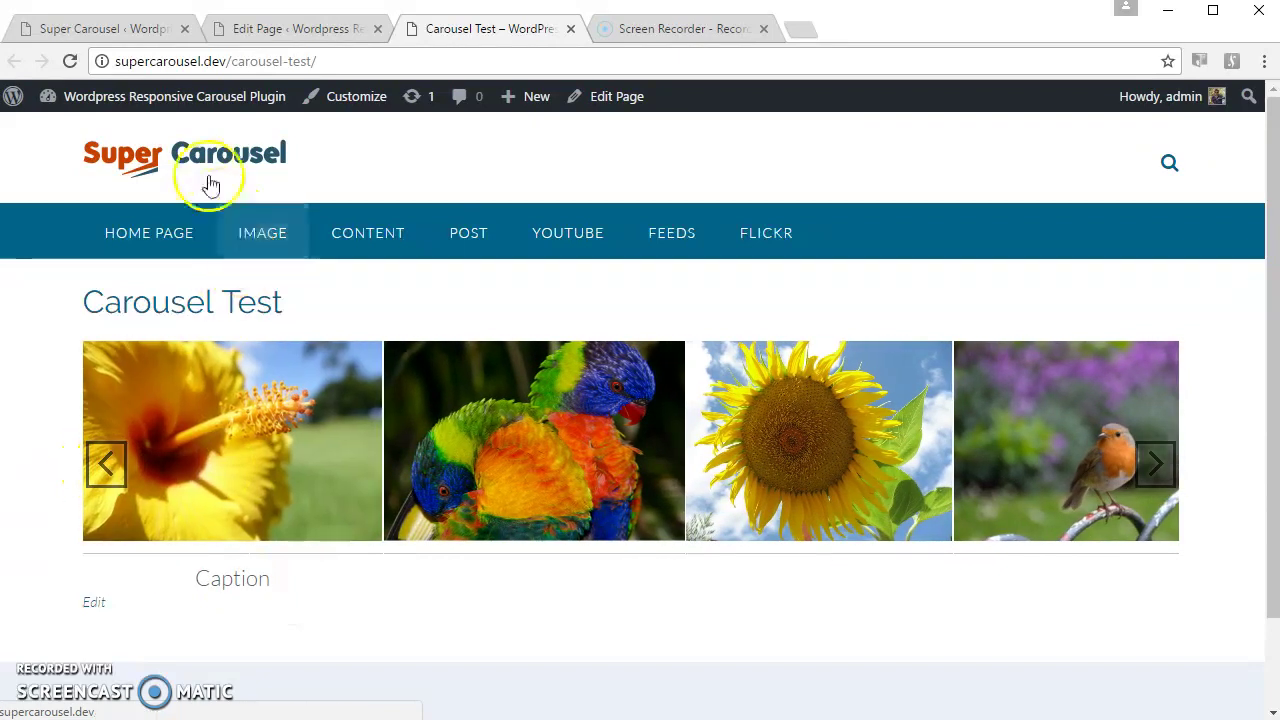
pyautogui.click(90, 28)
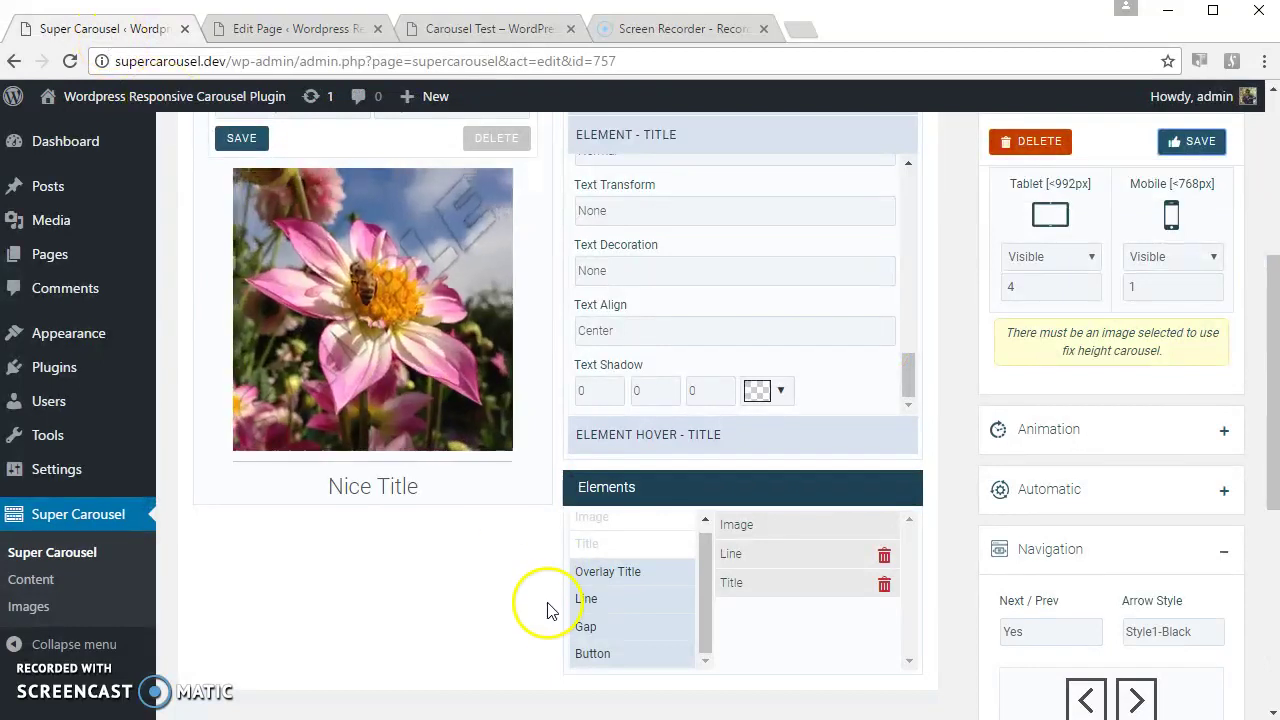
# Collapse the Navigation, Animation, Automatic and Responsive settings panels to their headings.
pyautogui.click(1143, 562)
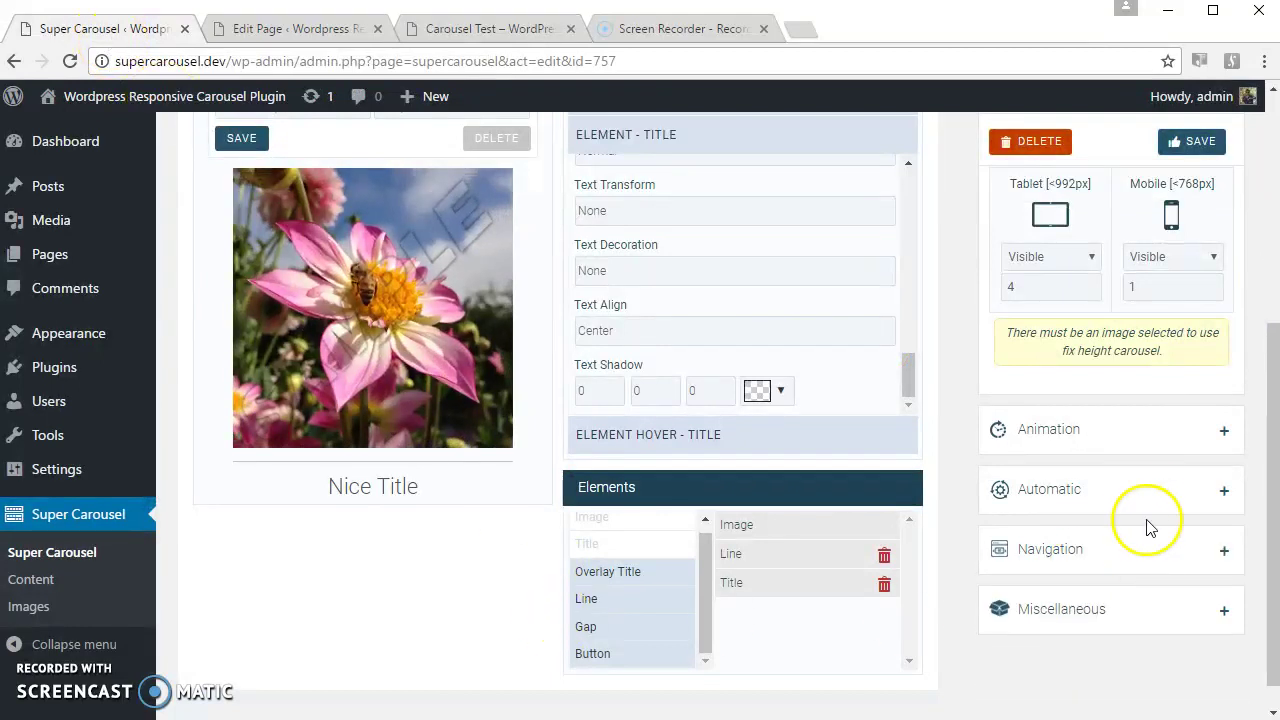
pyautogui.click(1157, 438)
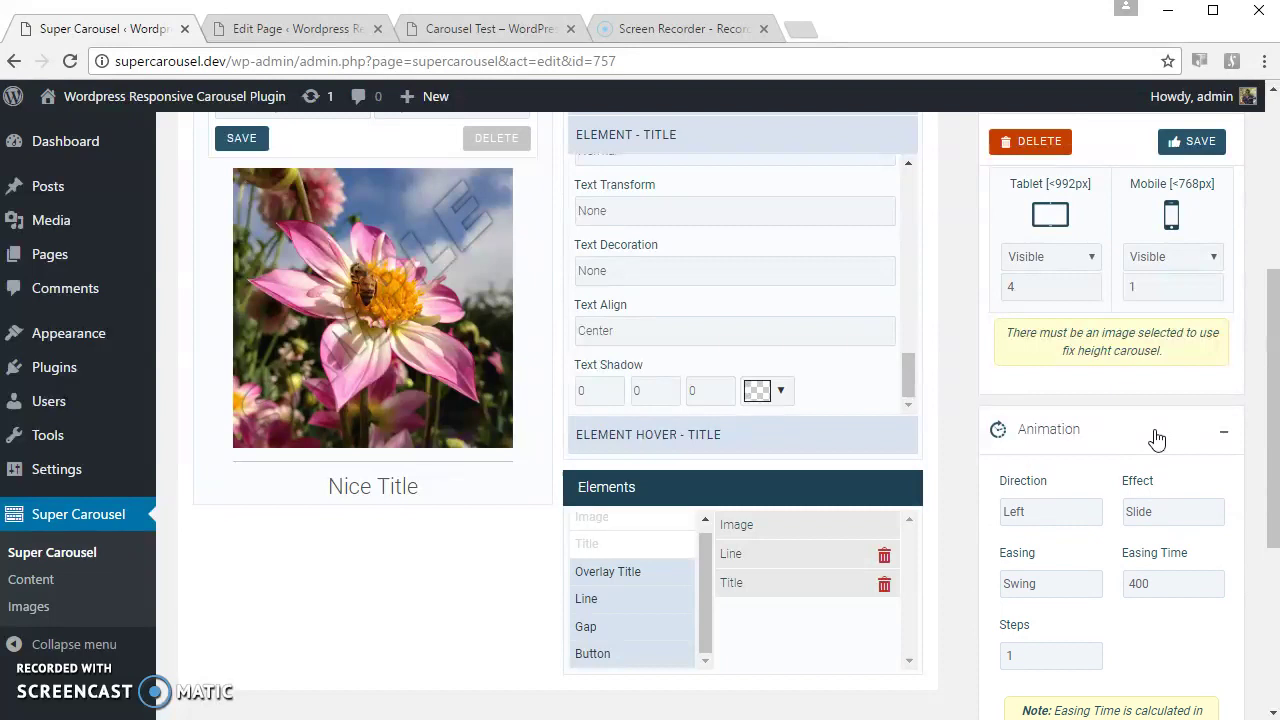
pyautogui.click(1157, 438)
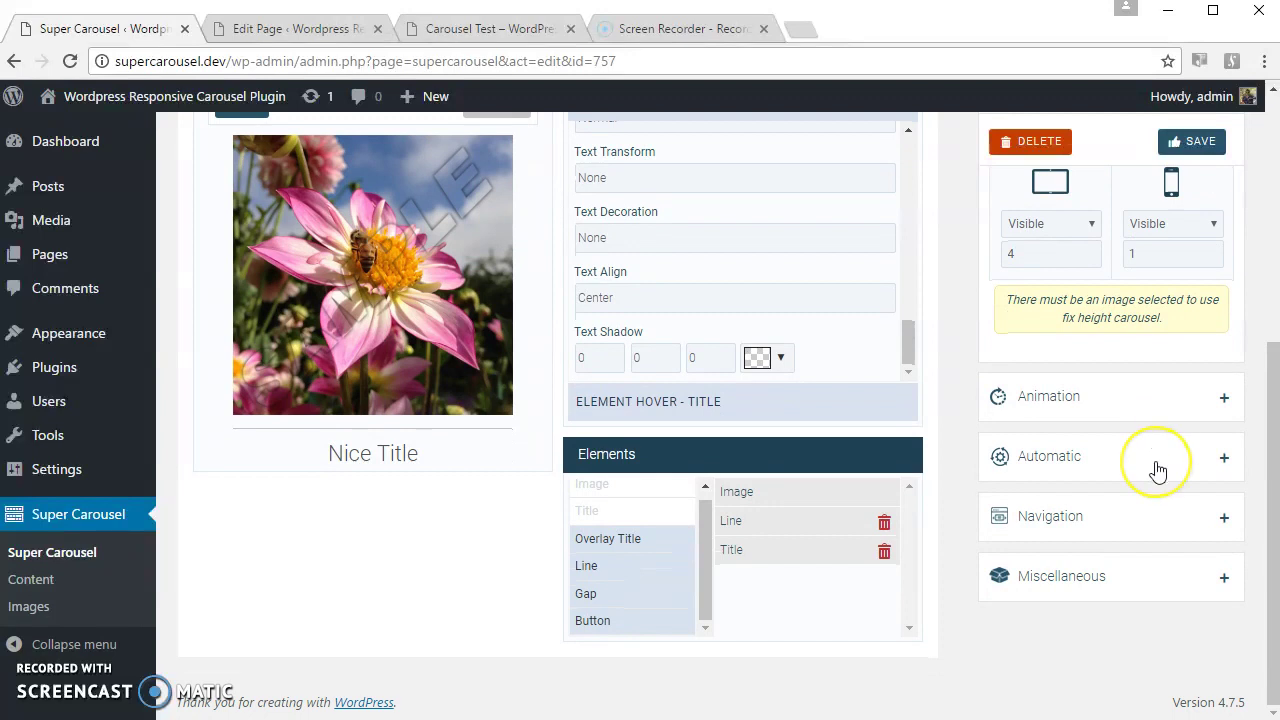
pyautogui.click(1157, 462)
pyautogui.click(1155, 466)
pyautogui.scroll(1, 1136, 512)
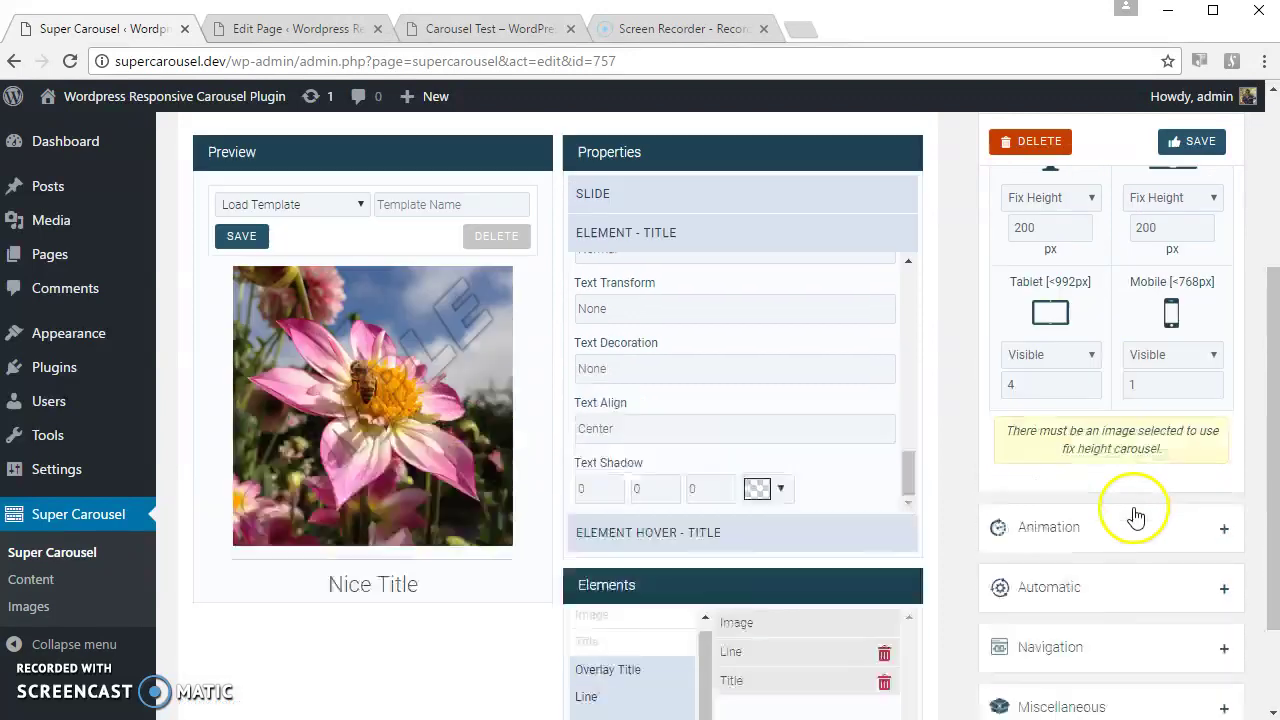
pyautogui.scroll(2, 1136, 516)
pyautogui.scroll(-2, 1136, 507)
pyautogui.scroll(2, 1136, 515)
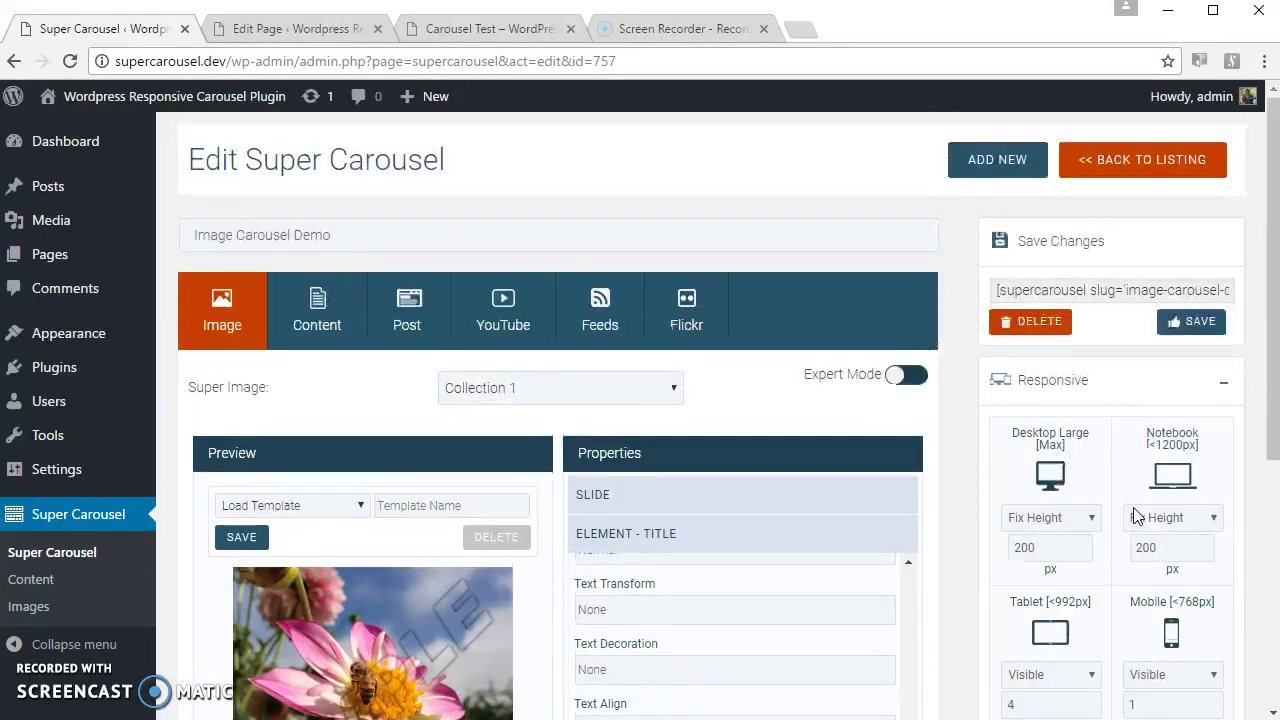
pyautogui.scroll(-1, 1136, 515)
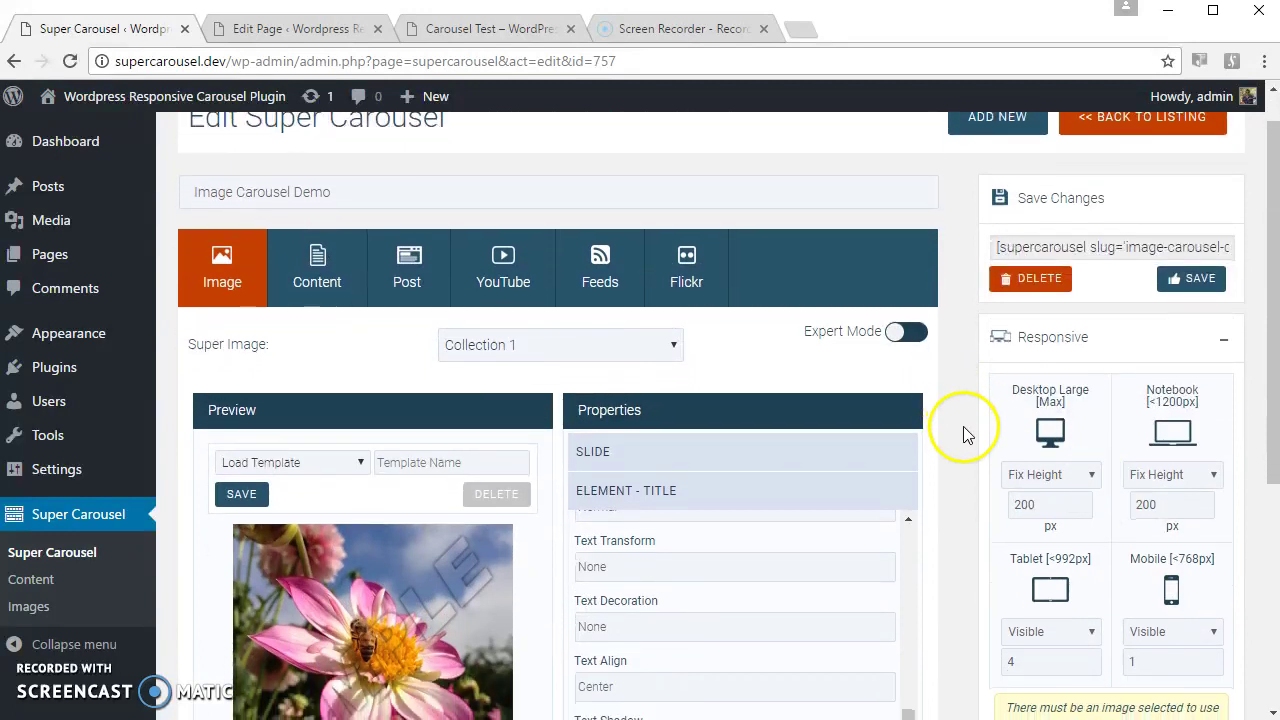
pyautogui.click(1134, 341)
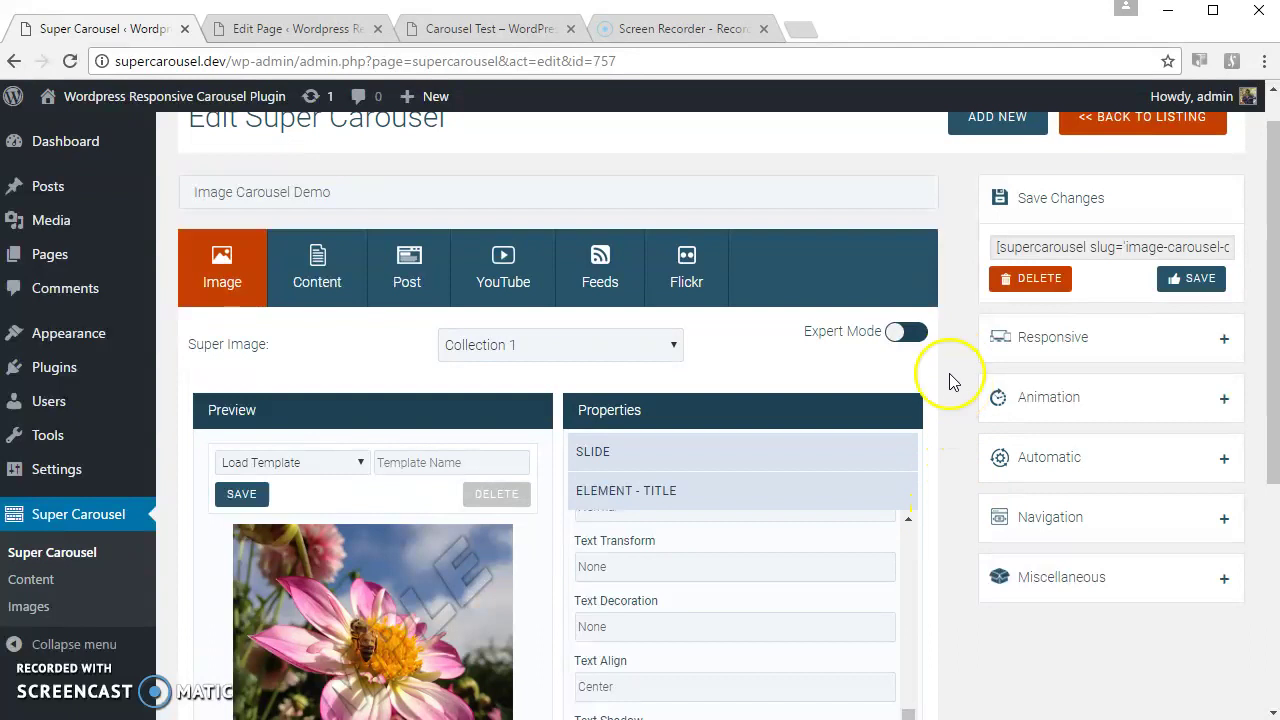
# Turn on Expert Mode, paste the note's example super_image img tag onto HTML line 2, and save.
pyautogui.click(905, 332)
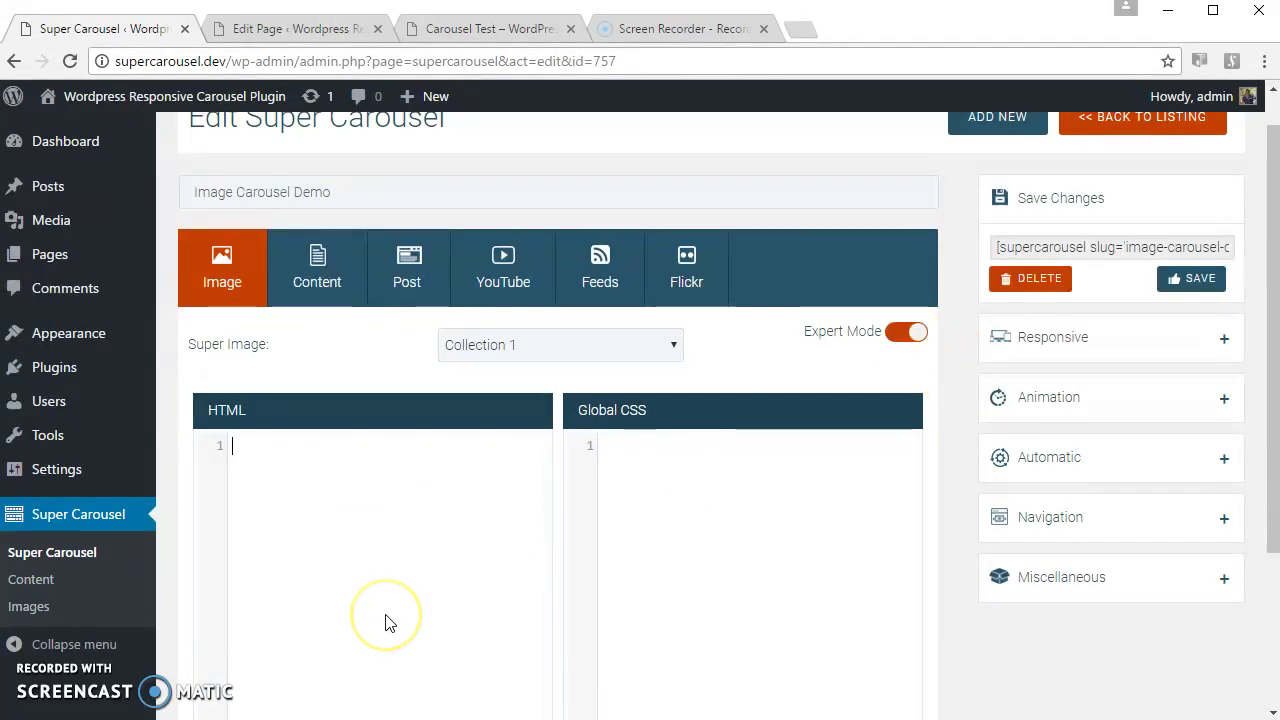
pyautogui.scroll(-2, 389, 620)
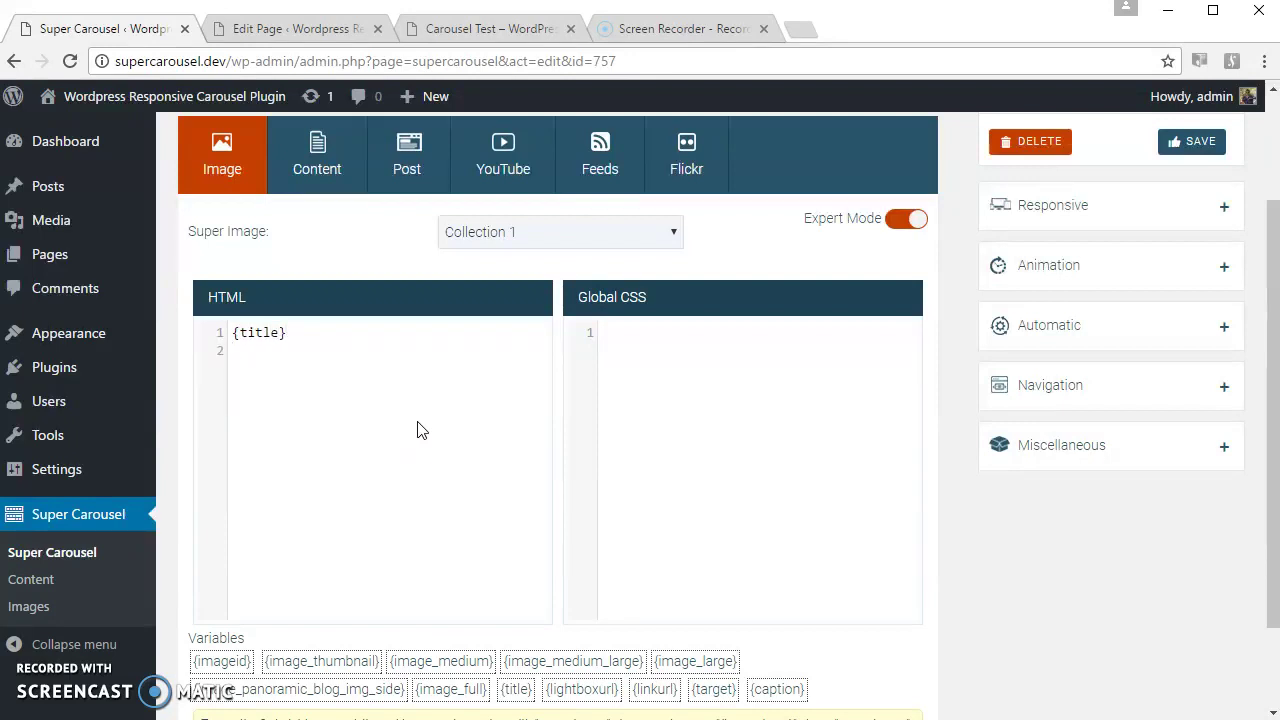
pyautogui.scroll(-2, 440, 428)
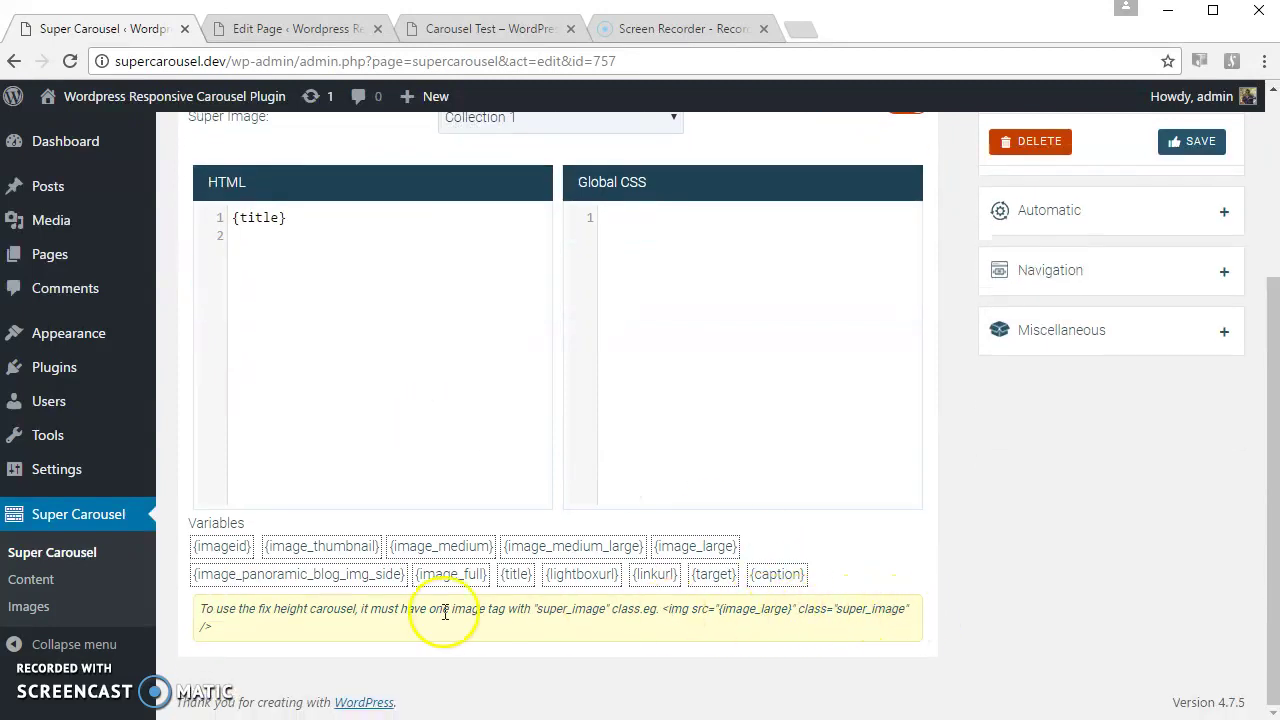
pyautogui.moveTo(663, 610); pyautogui.dragTo(670, 628)
pyautogui.hotkey('ctrl', 'c')
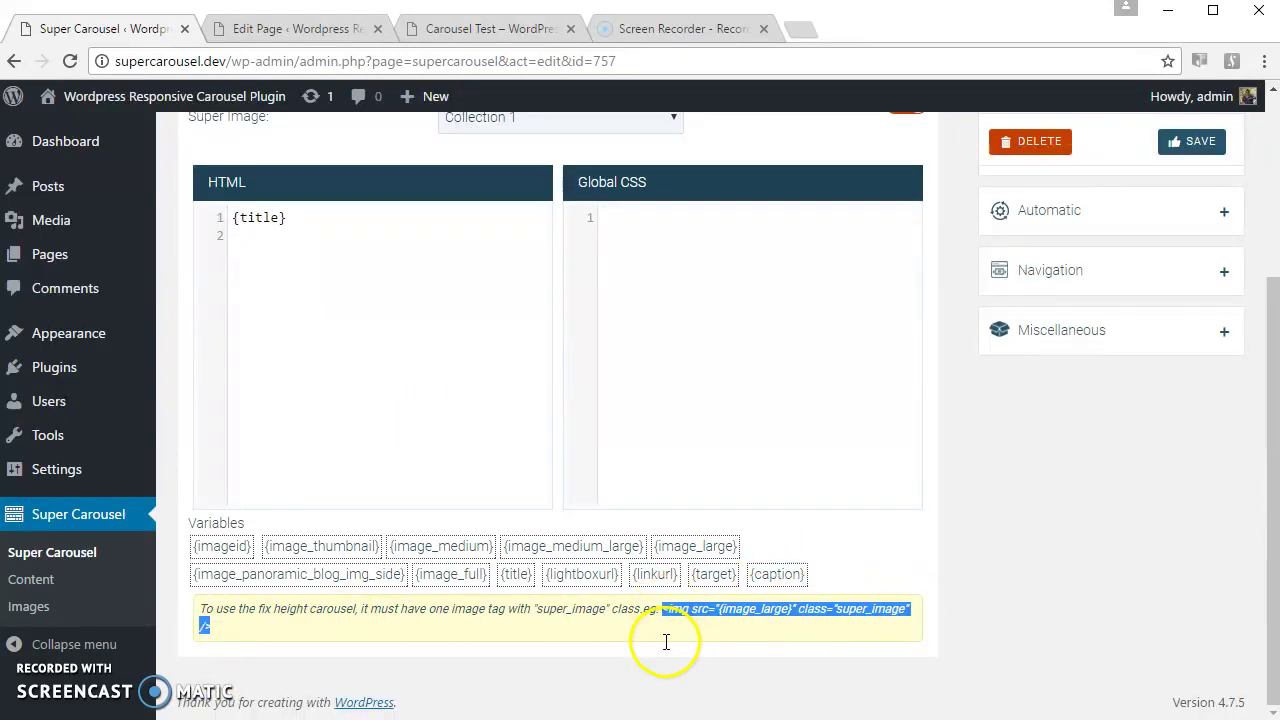
pyautogui.click(490, 403)
pyautogui.hotkey('ctrl', 'v')
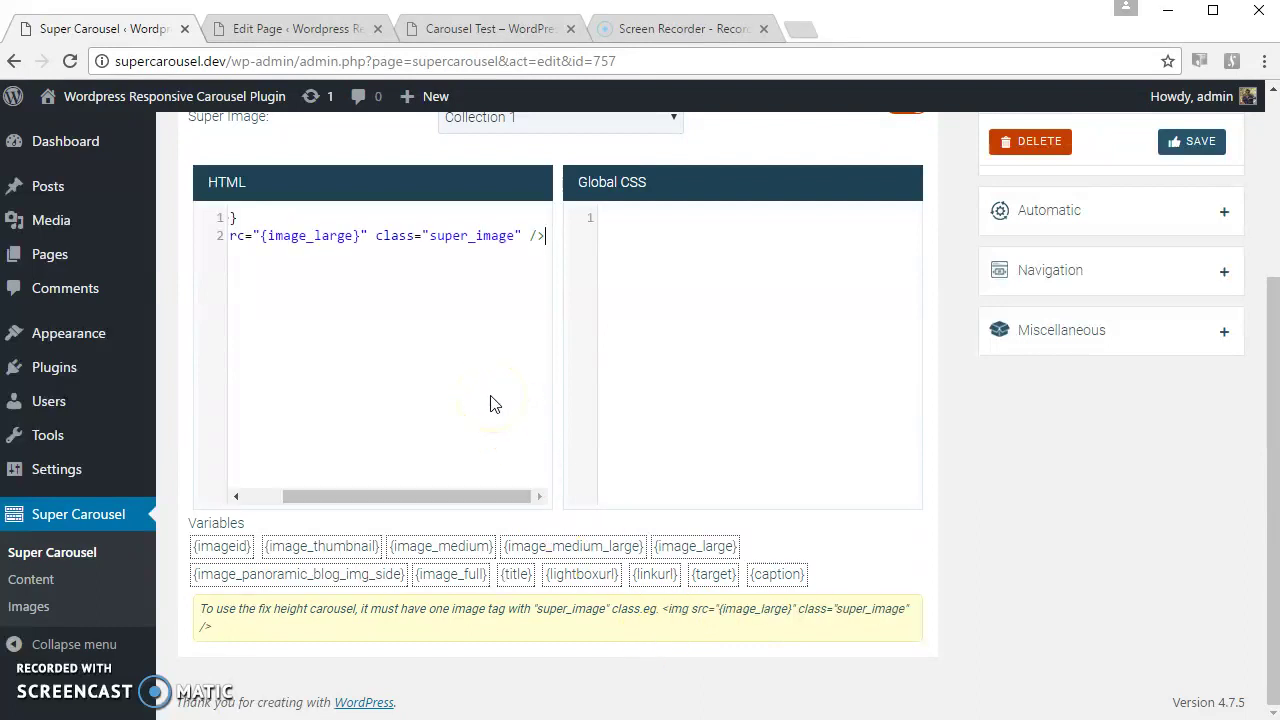
pyautogui.moveTo(443, 497); pyautogui.dragTo(363, 497)
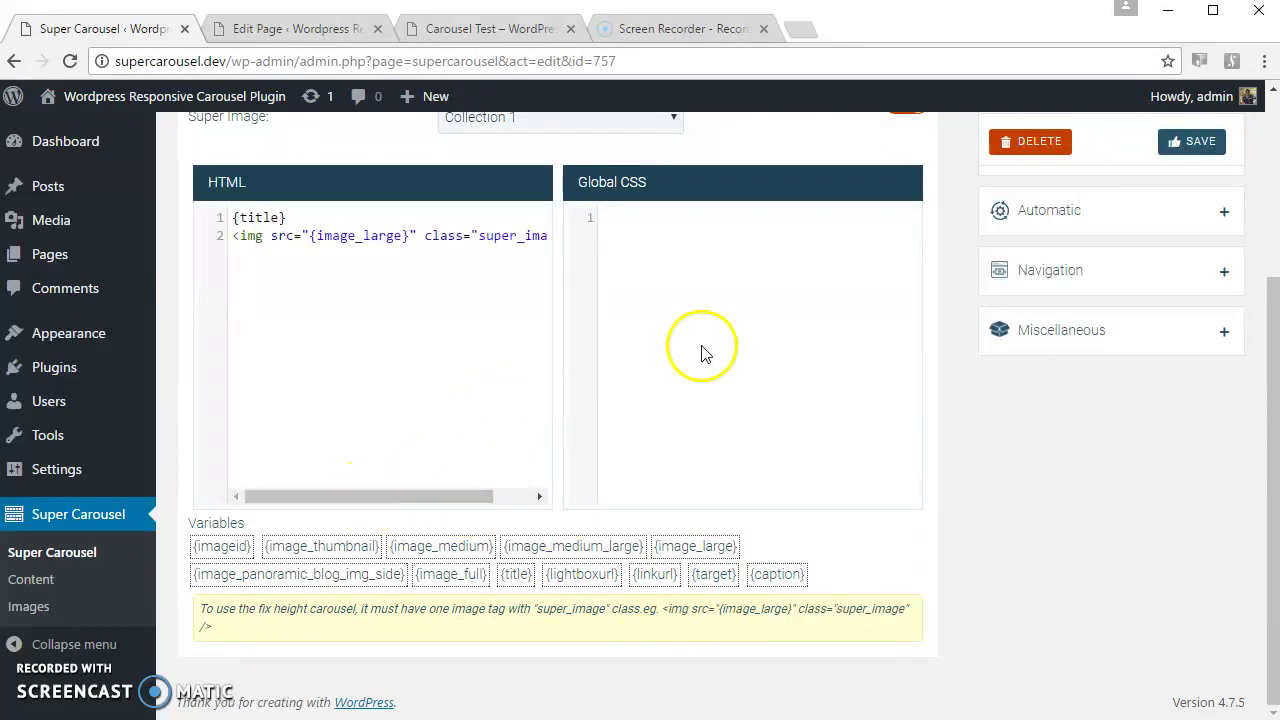
pyautogui.scroll(3, 965, 387)
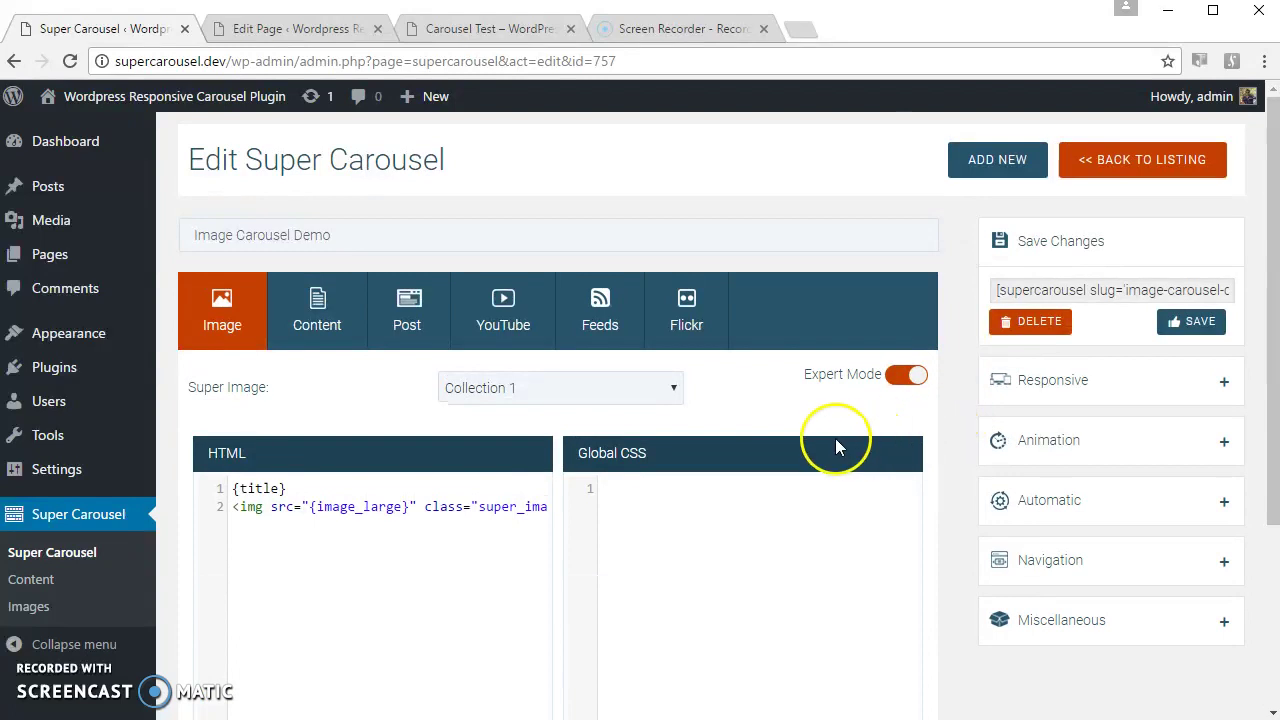
pyautogui.click(1188, 321)
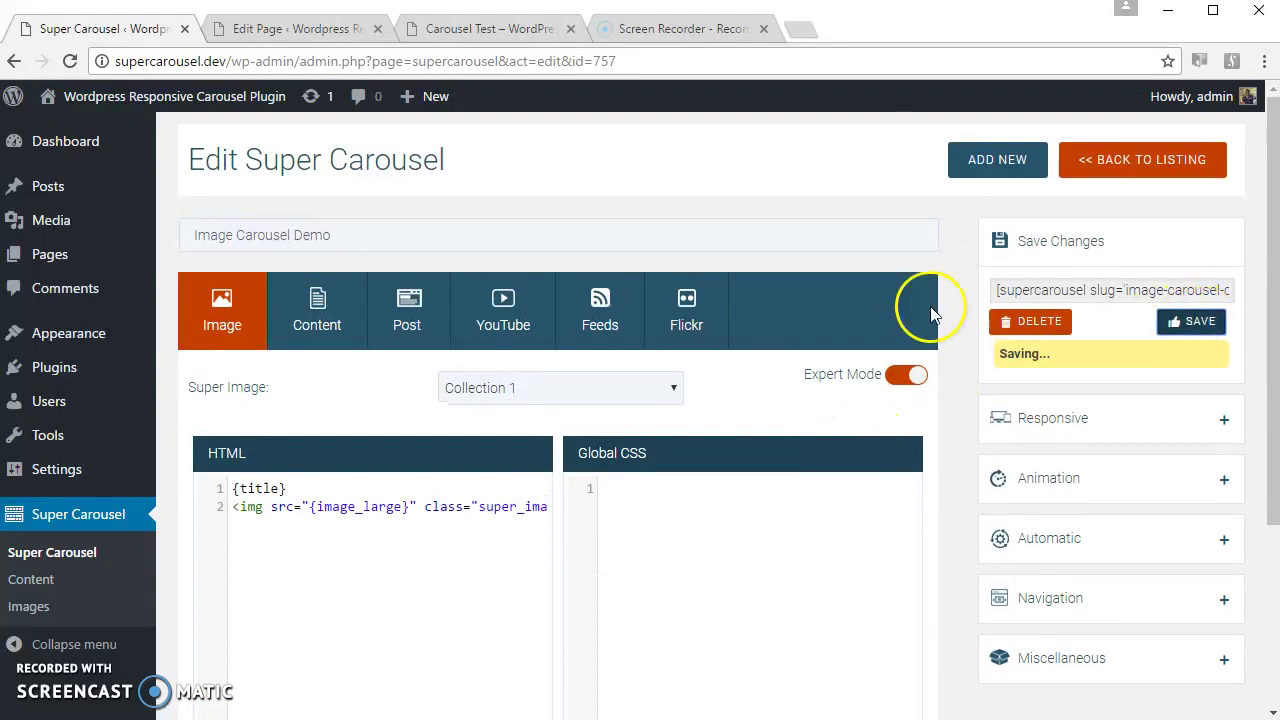
# Check the Carousel Test page, which now shows 'Caption' above the hibiscus image.
pyautogui.click(490, 30)
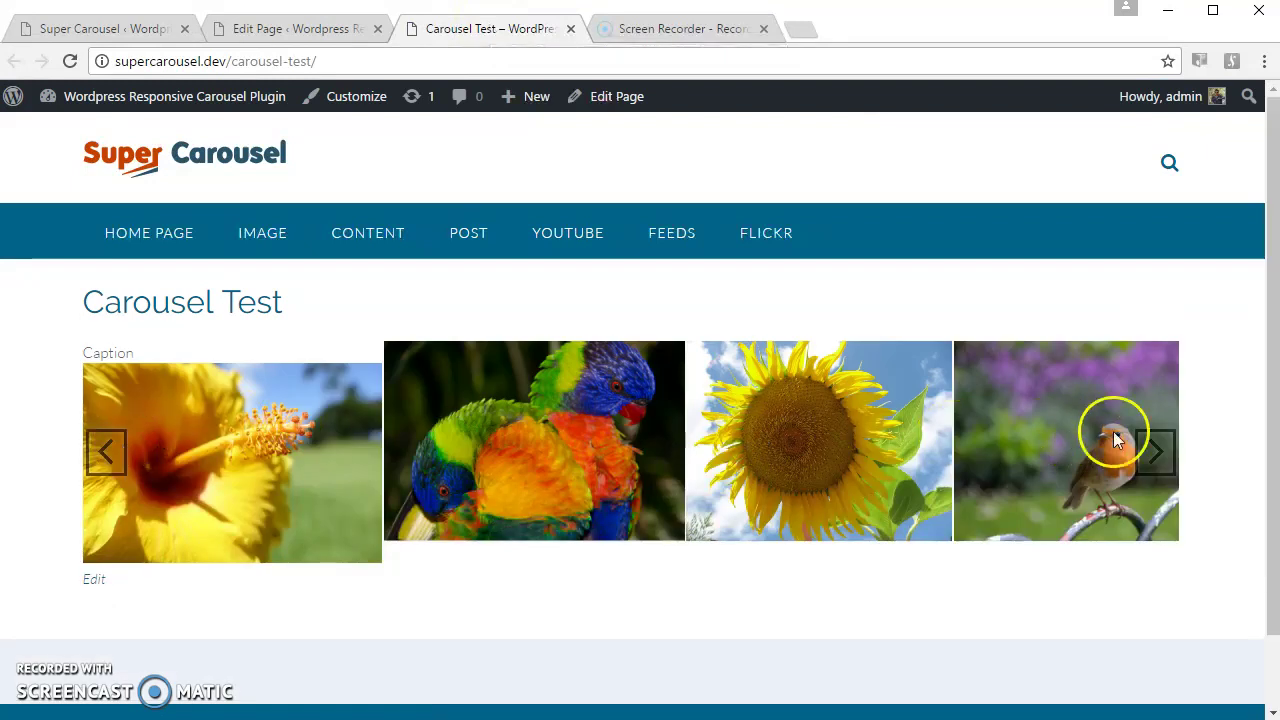
pyautogui.click(67, 32)
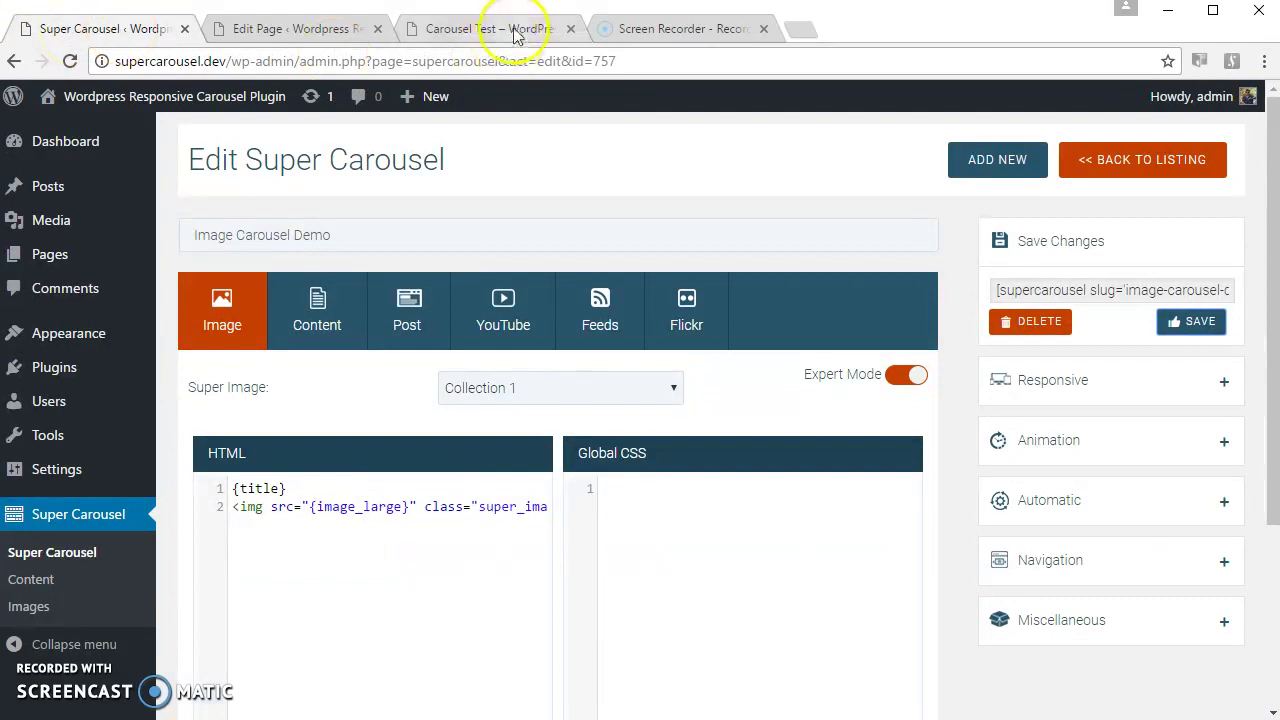
pyautogui.click(490, 29)
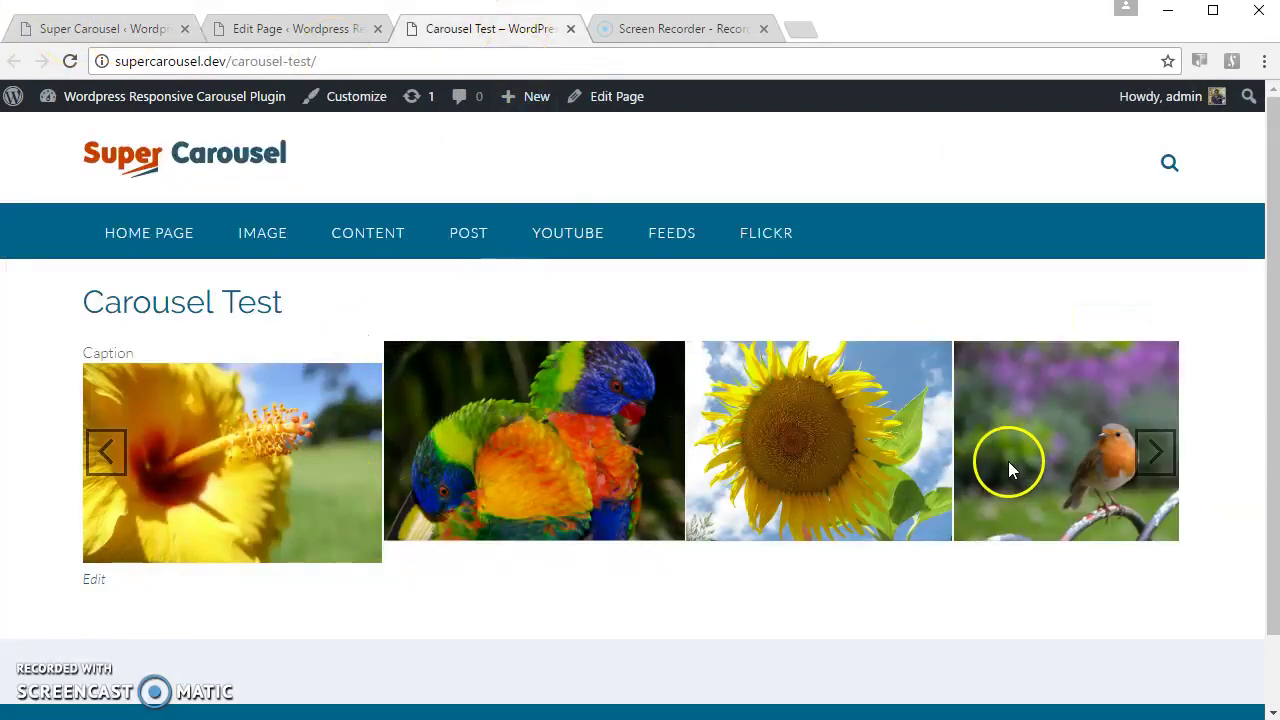
# Drop the {title} line, wrap the img tag in <a href="{image_large}">…</a>, and save.
pyautogui.click(70, 30)
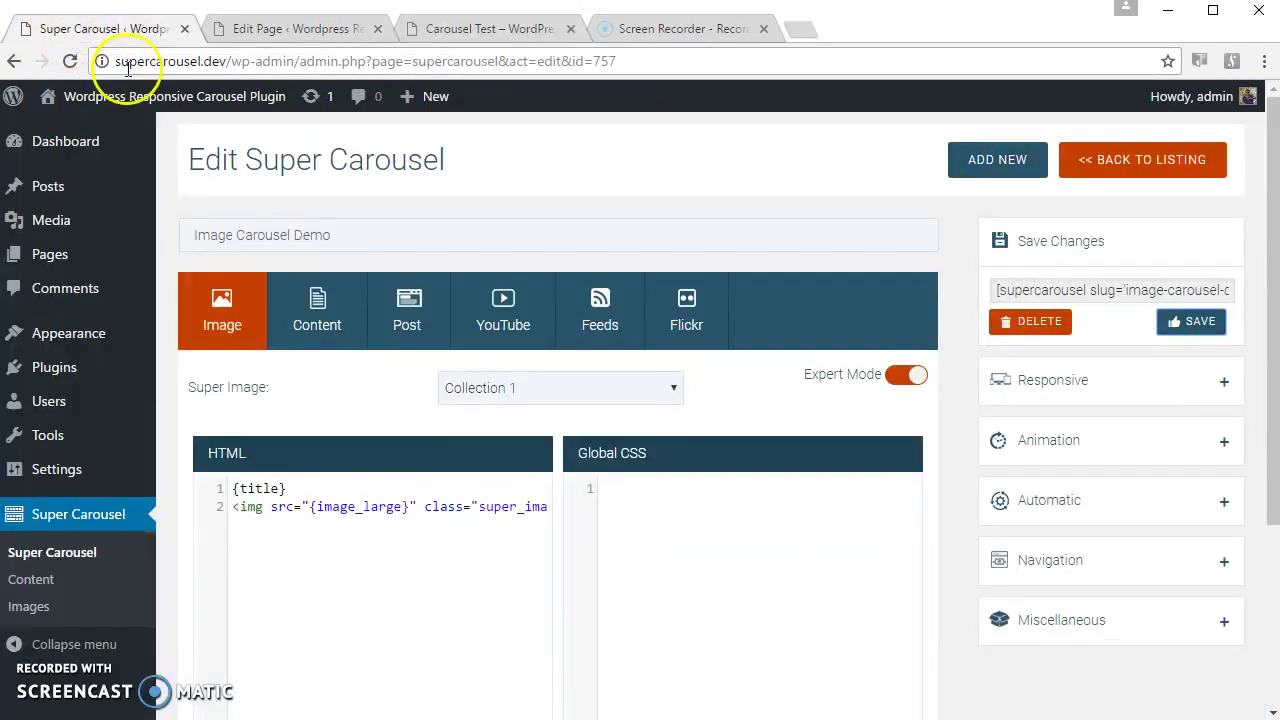
pyautogui.click(313, 484)
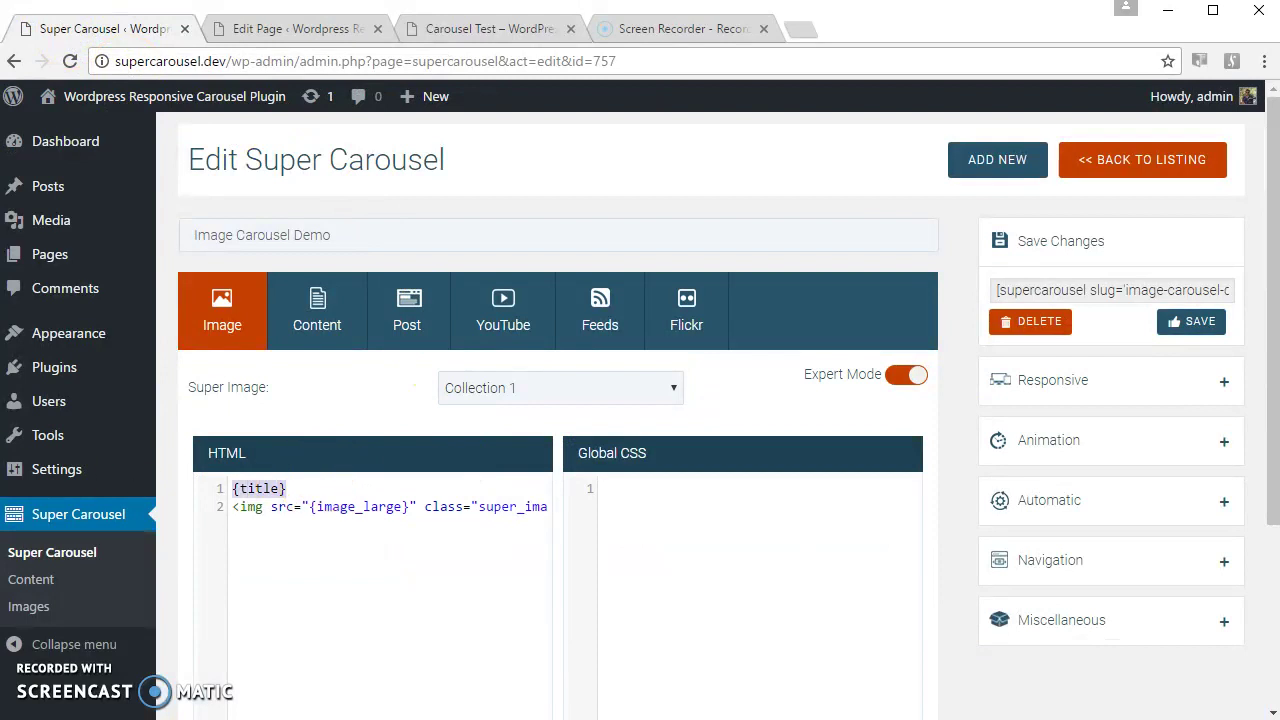
pyautogui.press('Delete')
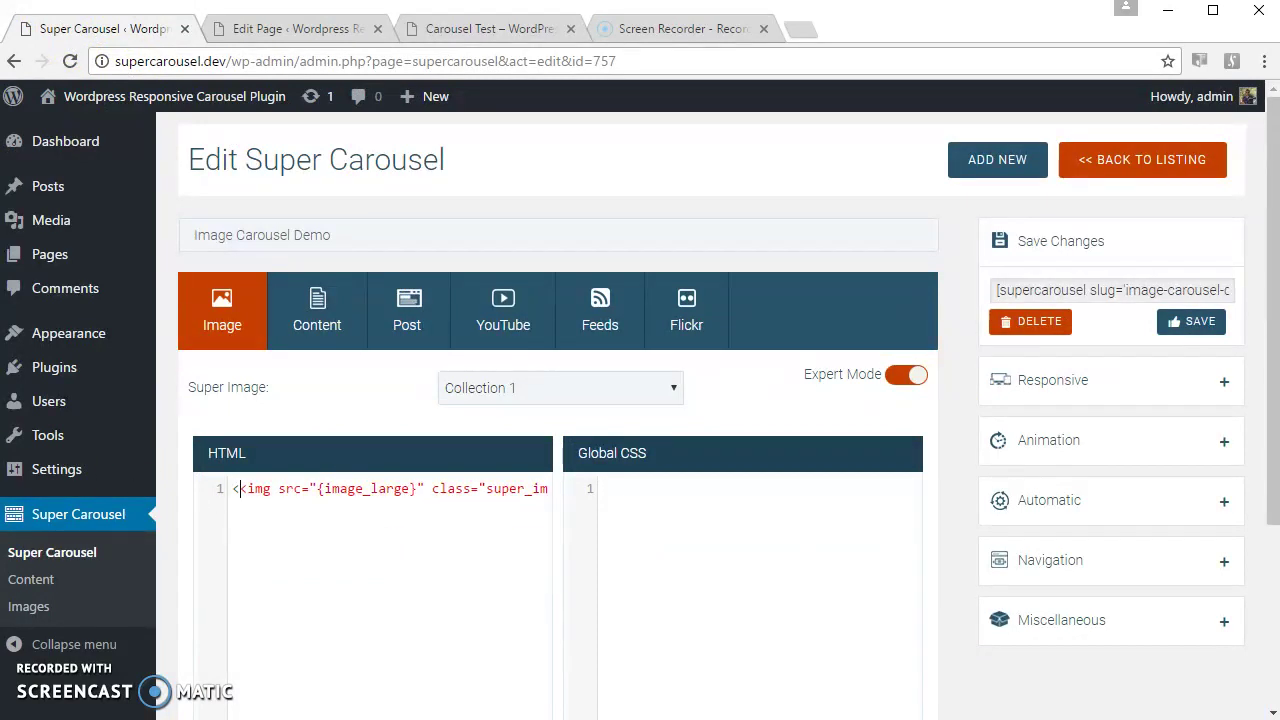
pyautogui.write('a>')
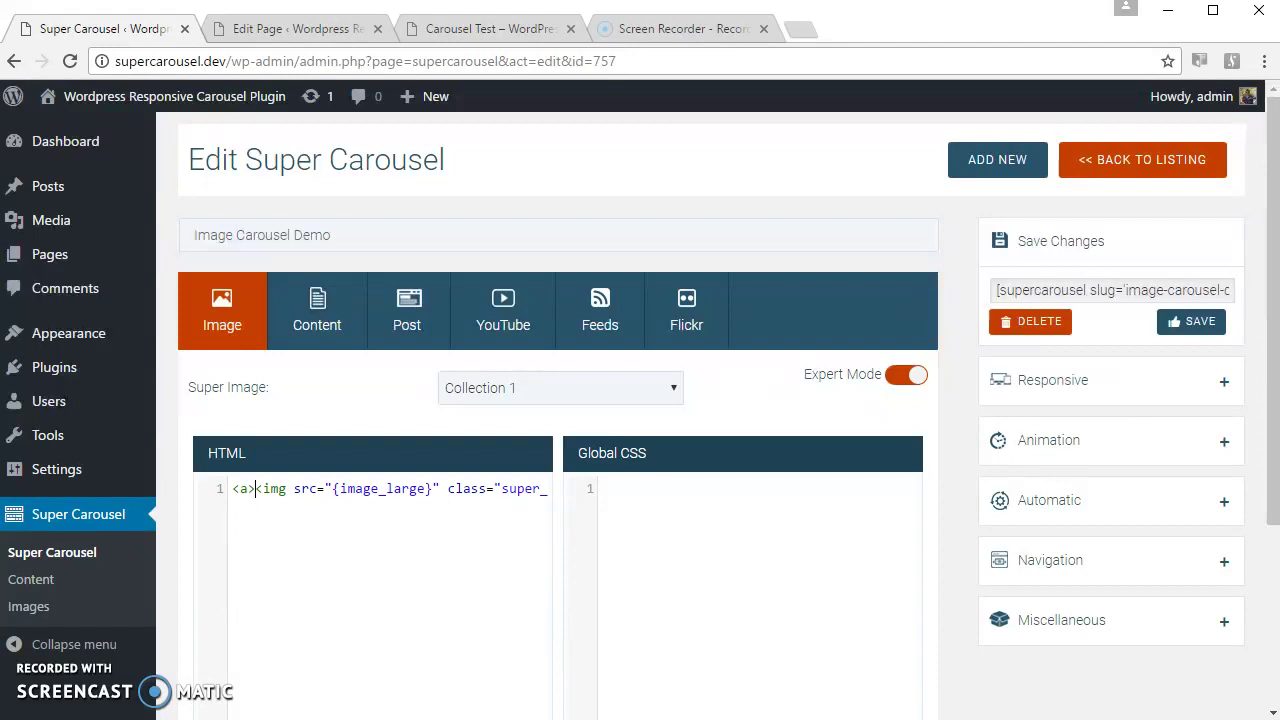
pyautogui.write('href')
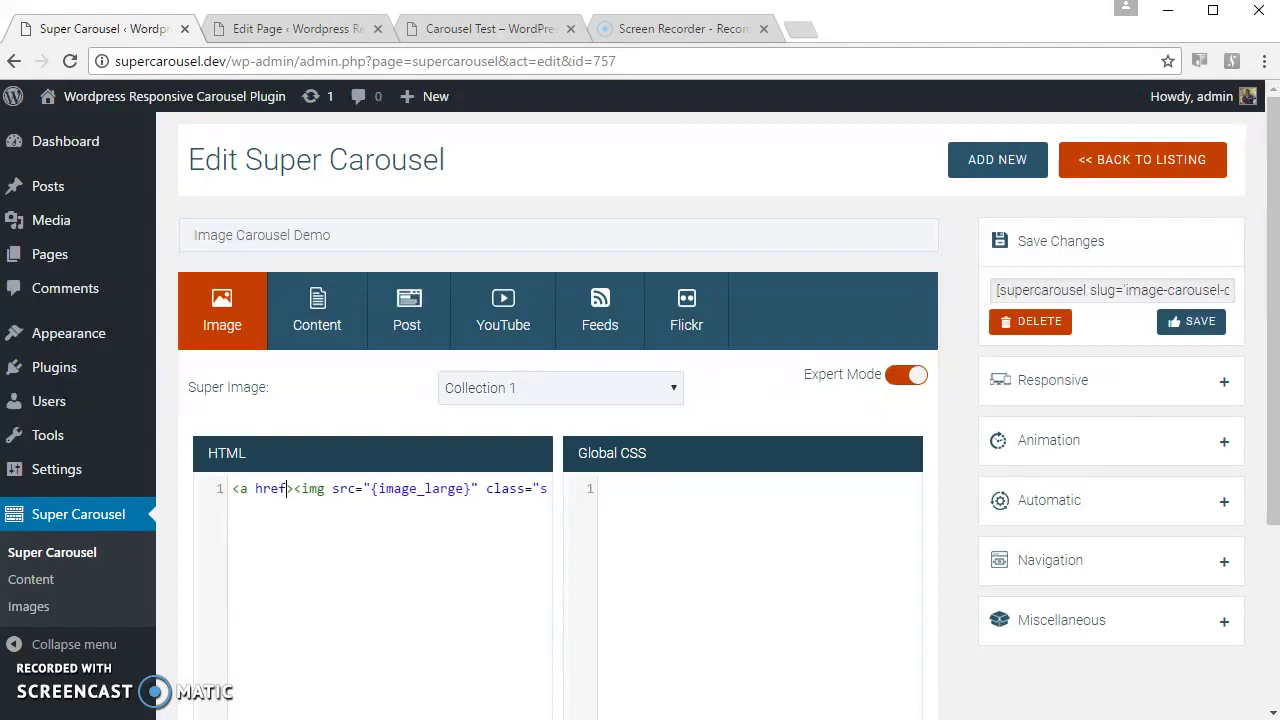
pyautogui.write('="{image_large}"')
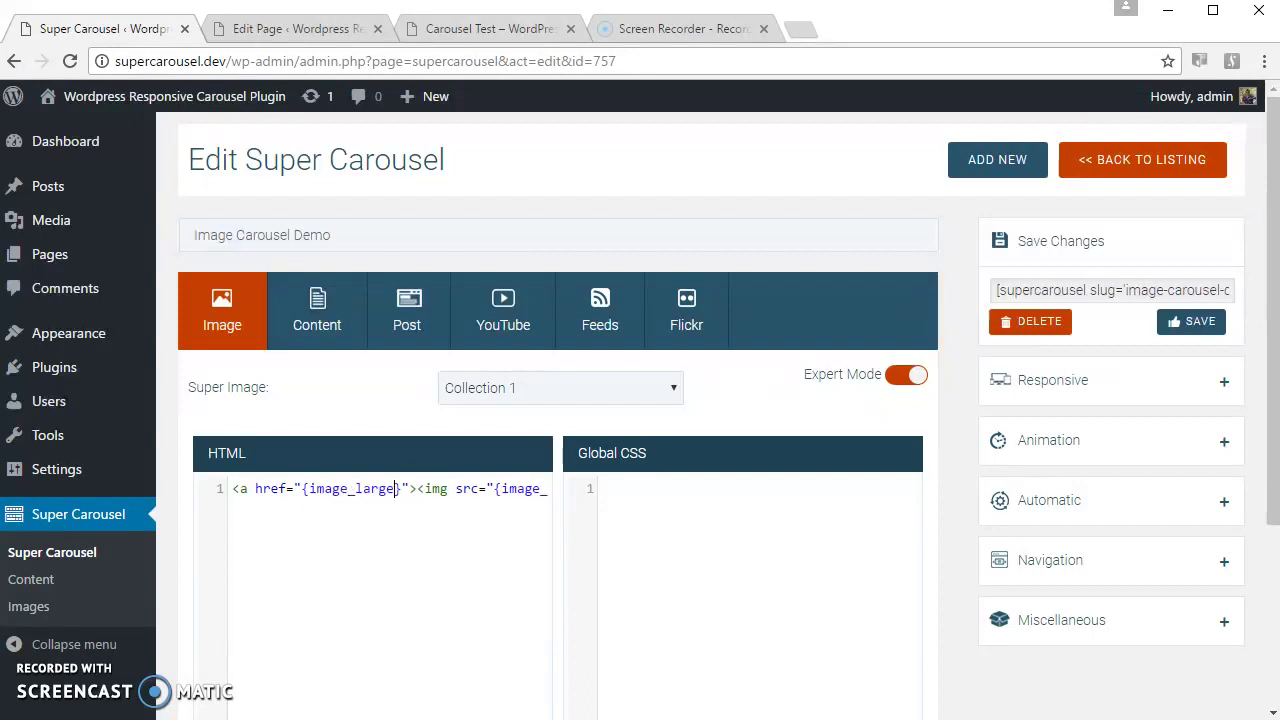
pyautogui.press('End')
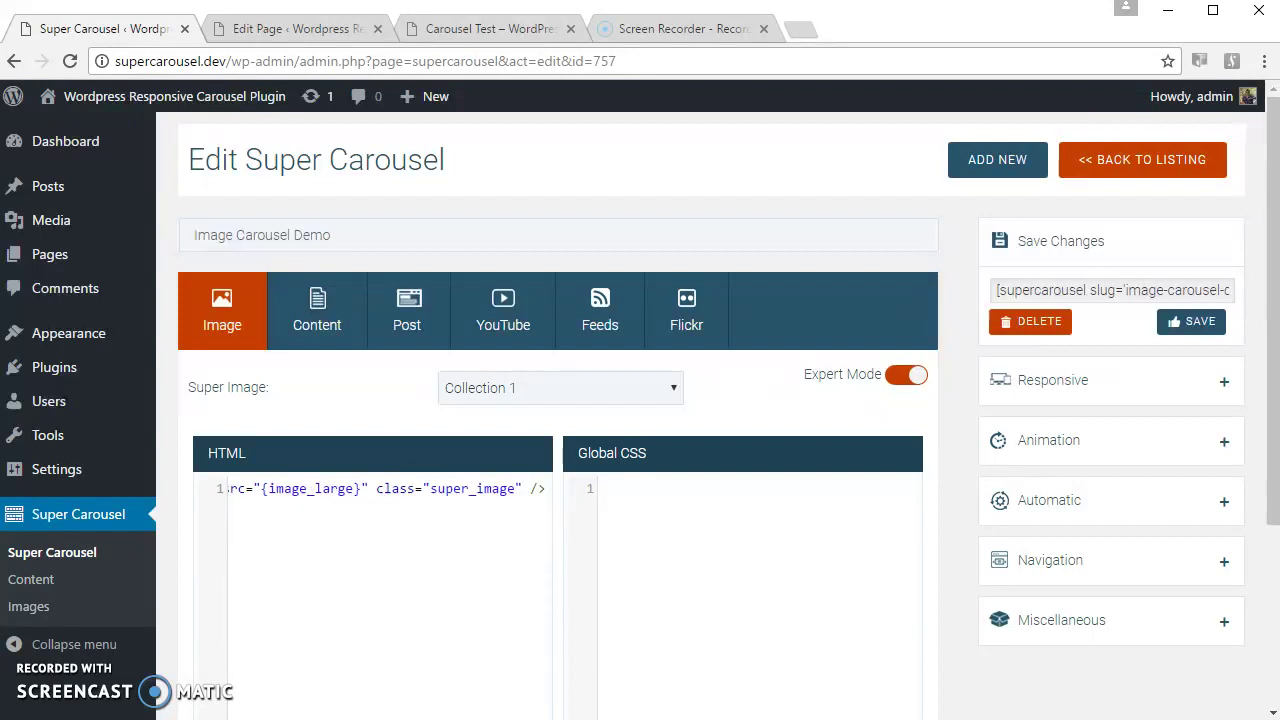
pyautogui.write('</a>')
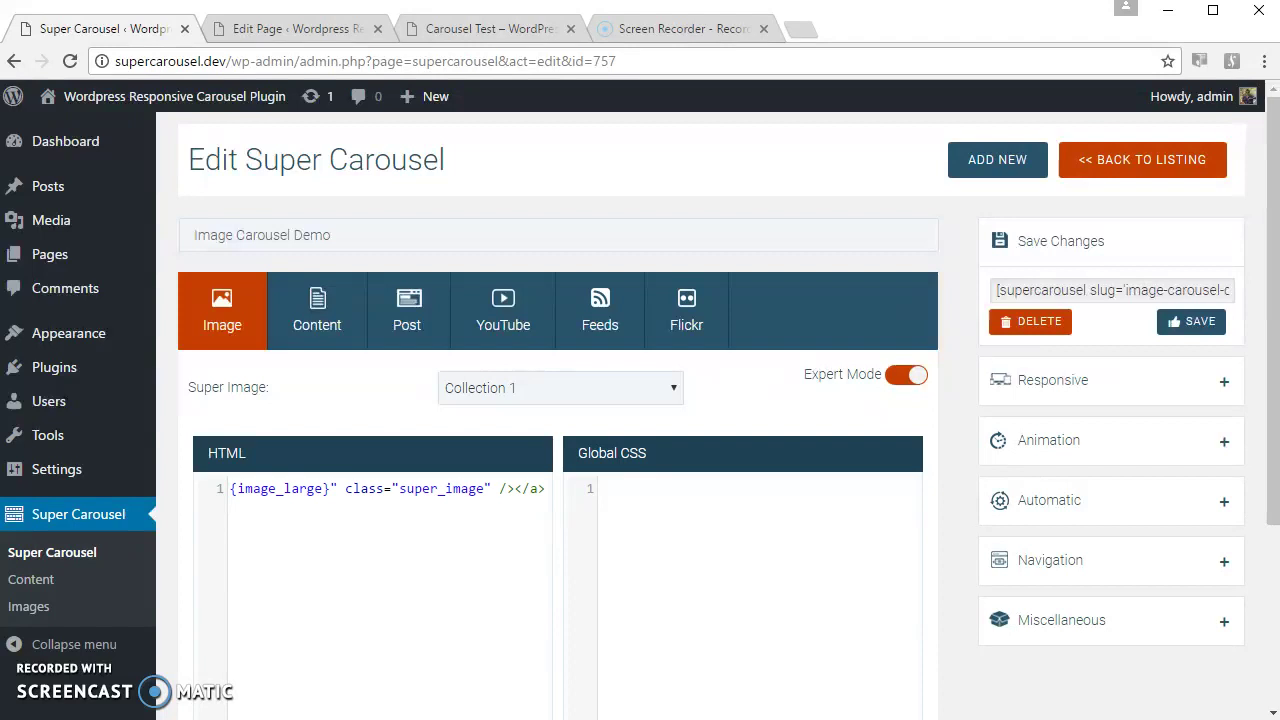
pyautogui.click(1188, 321)
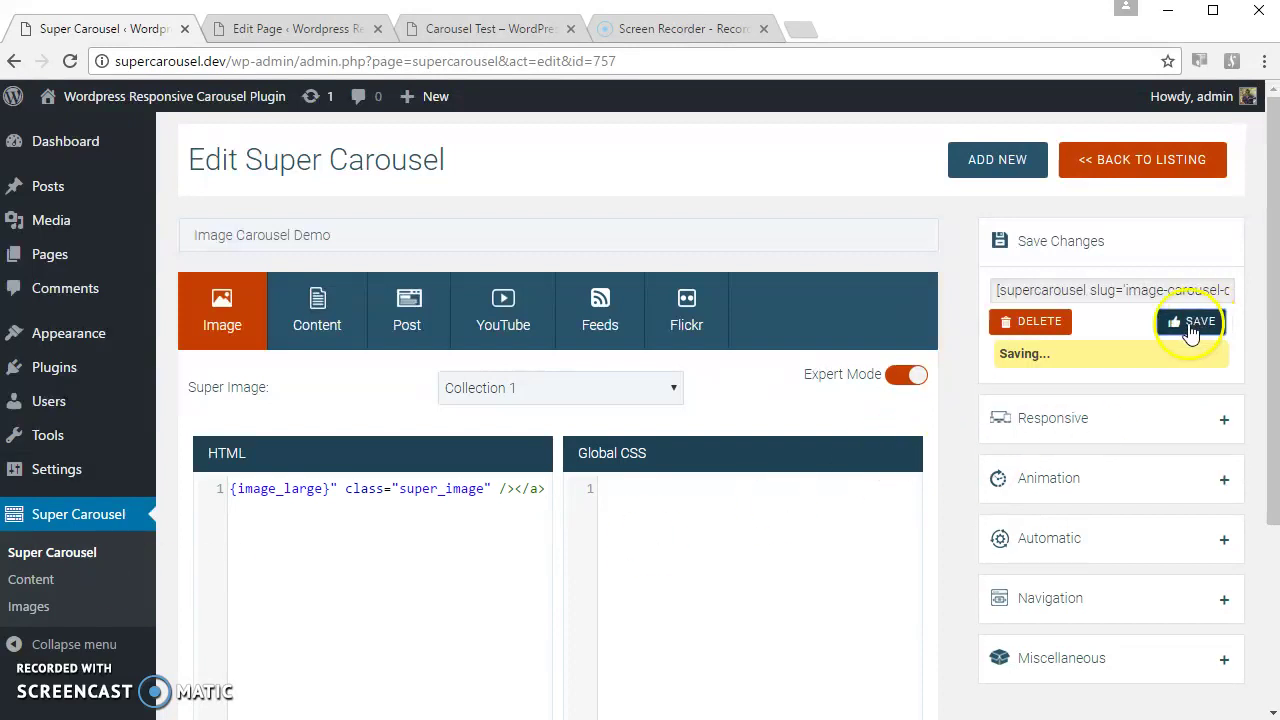
# Reload Carousel Test, advance two images, and confirm the robin opens full-size as sample1_l.jpg.
pyautogui.click(478, 32)
pyautogui.press('F5')
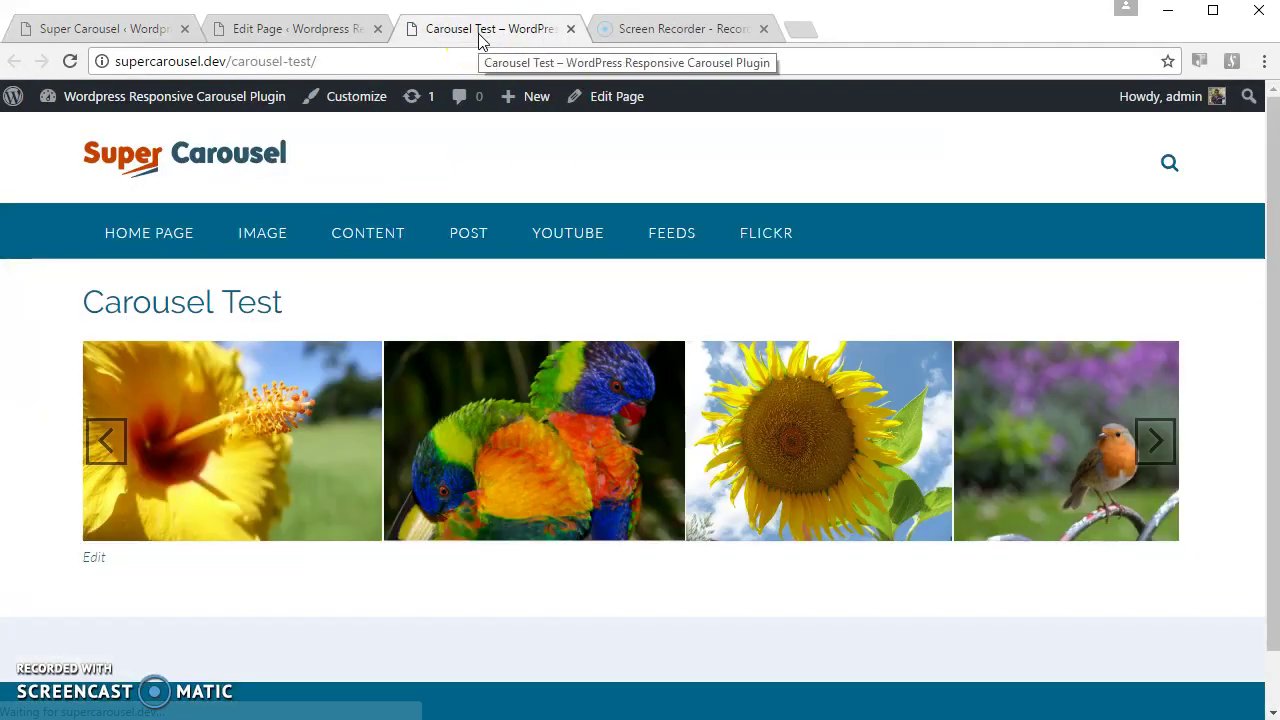
pyautogui.click(1158, 443)
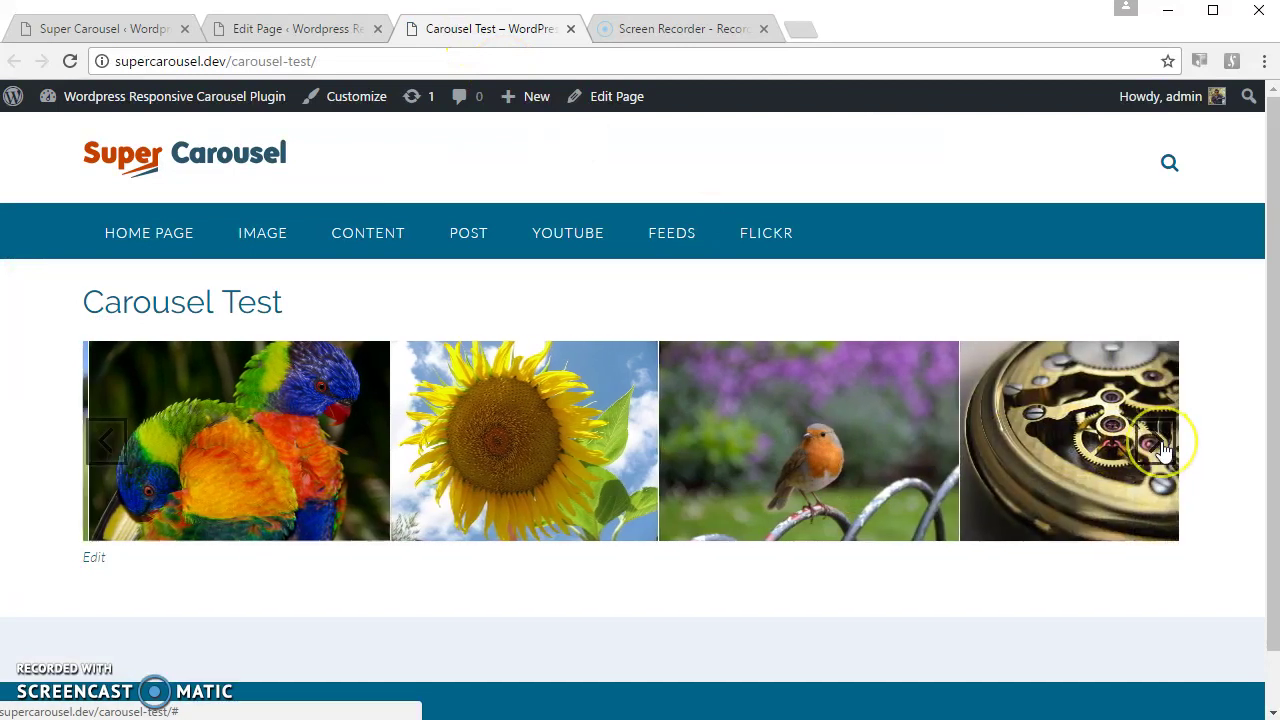
pyautogui.click(1160, 450)
pyautogui.click(533, 424)
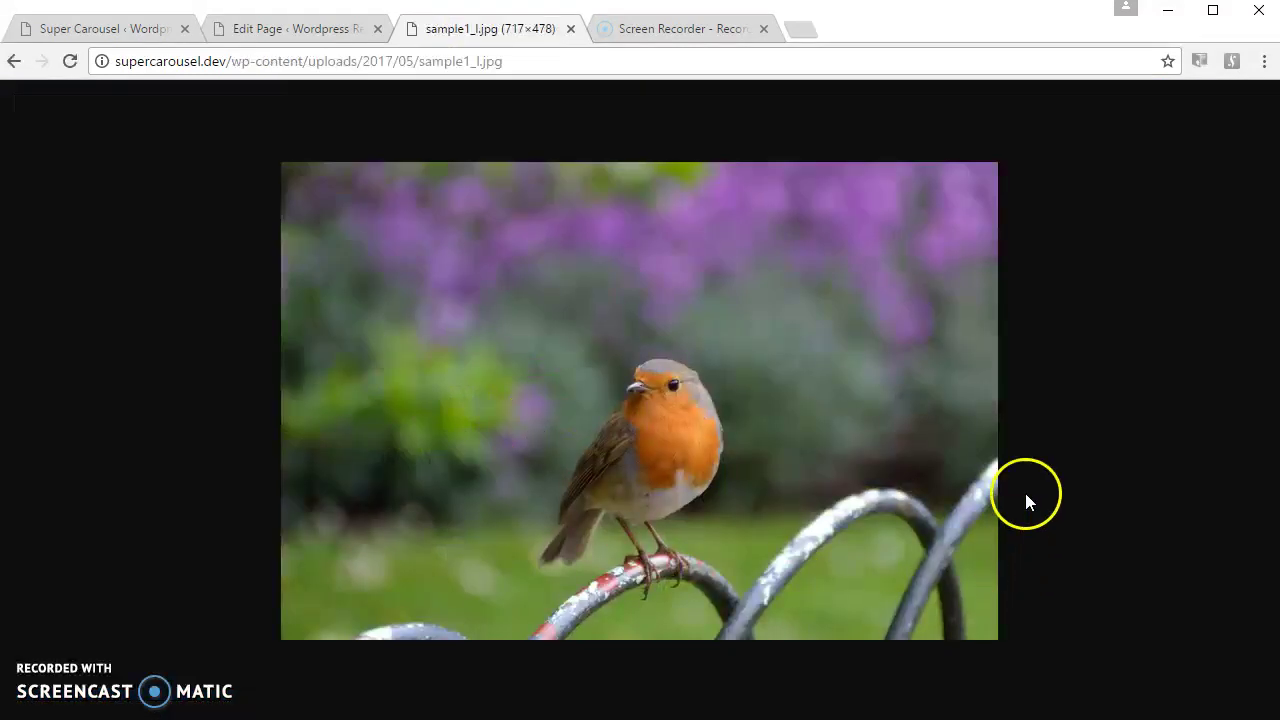
pyautogui.click(14, 62)
# In the carousel editor's HTML, start adding a class attribute to the <a> tag.
pyautogui.click(110, 26)
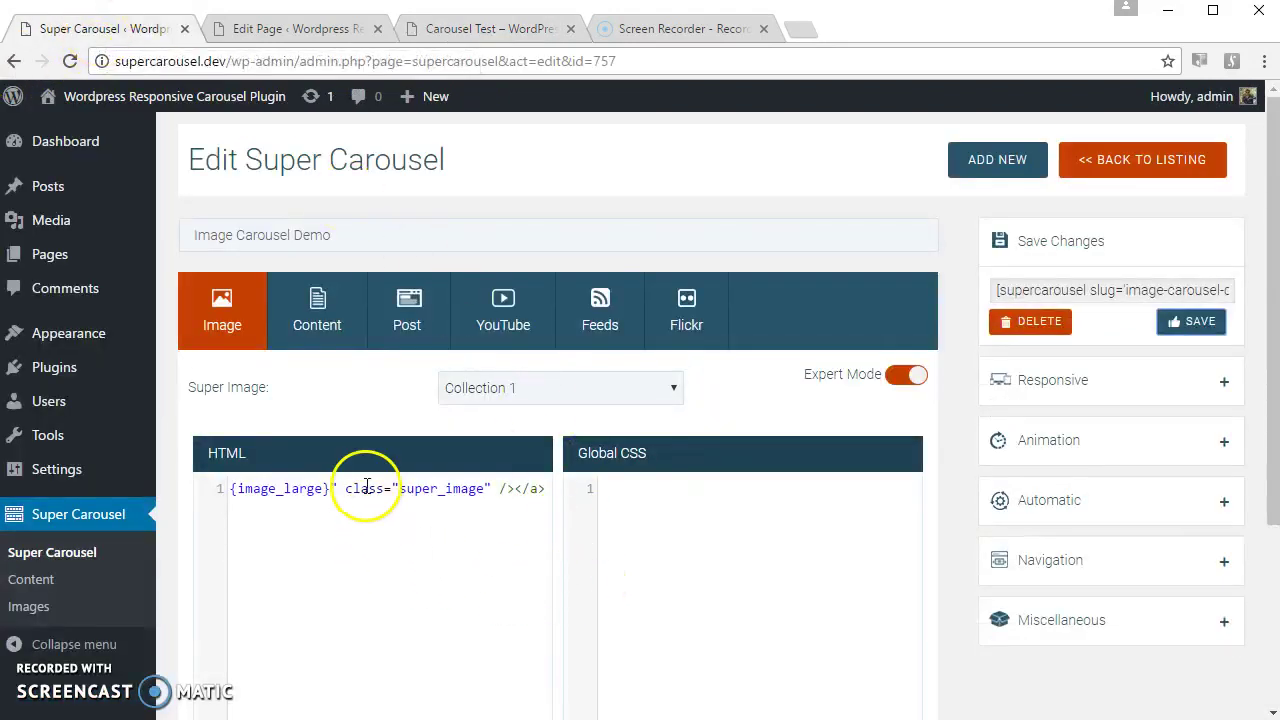
pyautogui.press('Home')
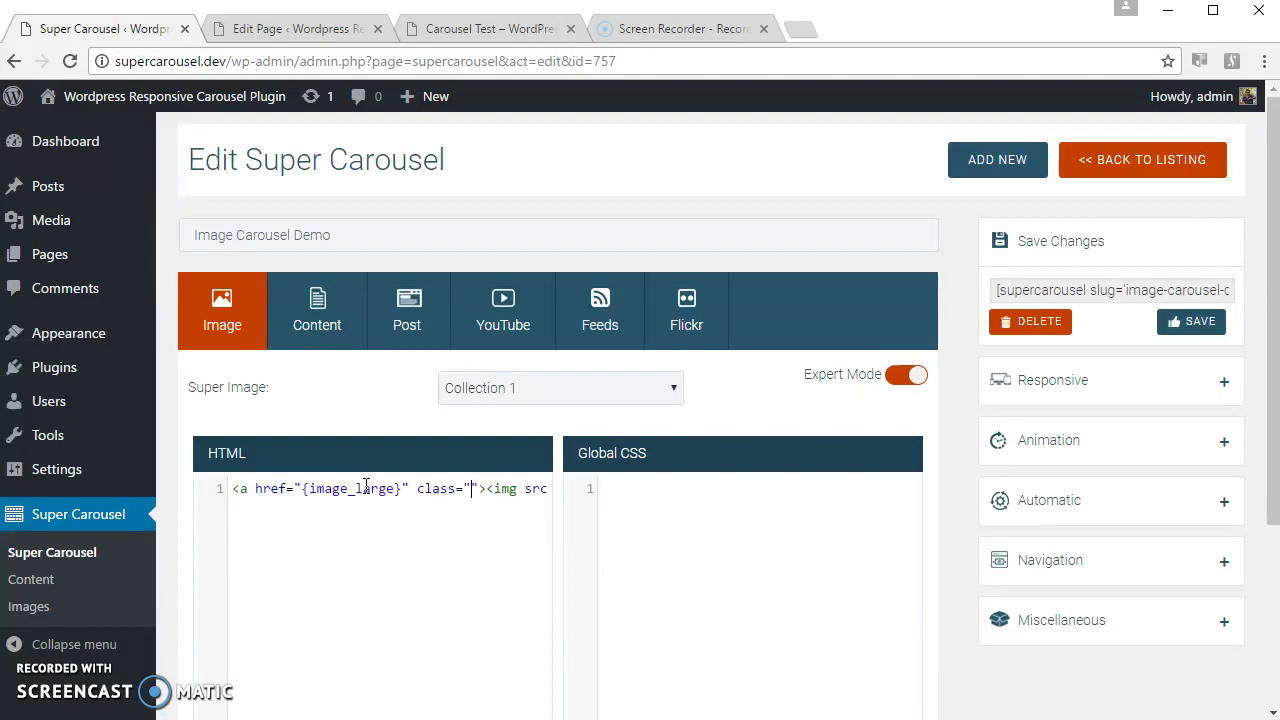
pyautogui.write('ight')
pyautogui.press('End')
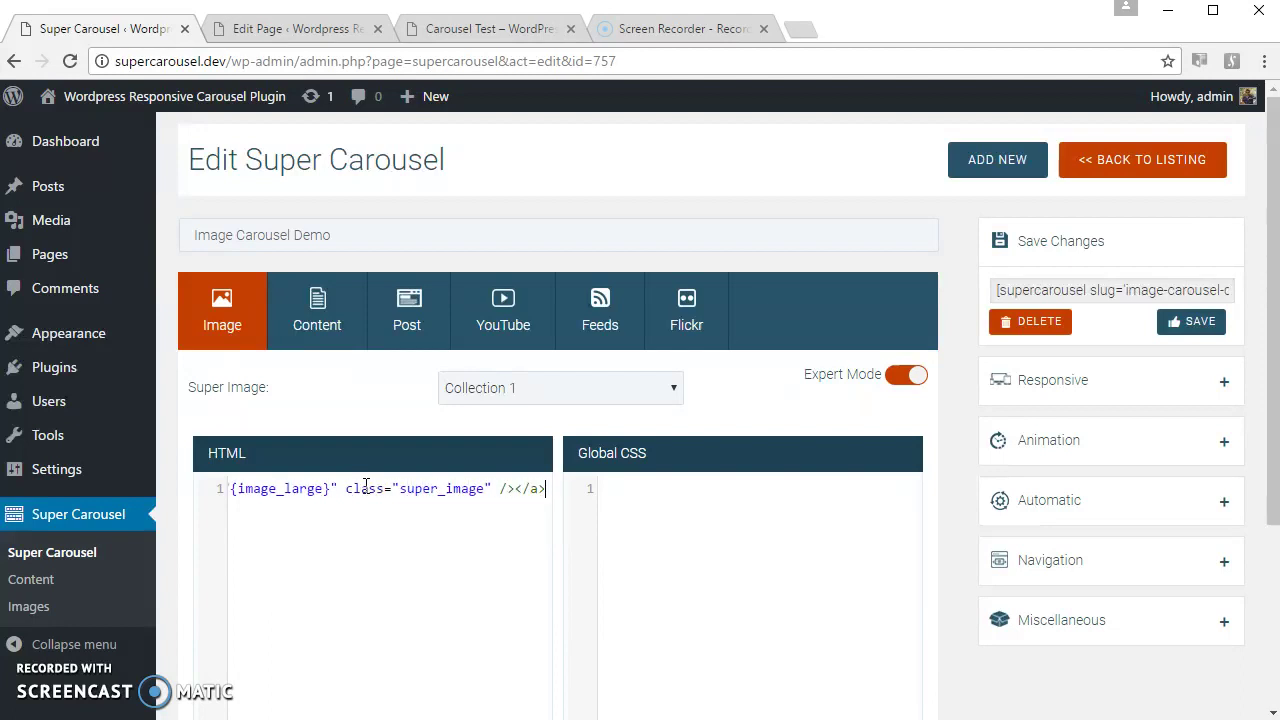
# Set the Desktop Large and Notebook fixed heights to 150 px under Responsive and save.
pyautogui.click(1128, 382)
pyautogui.scroll(-2, 1130, 385)
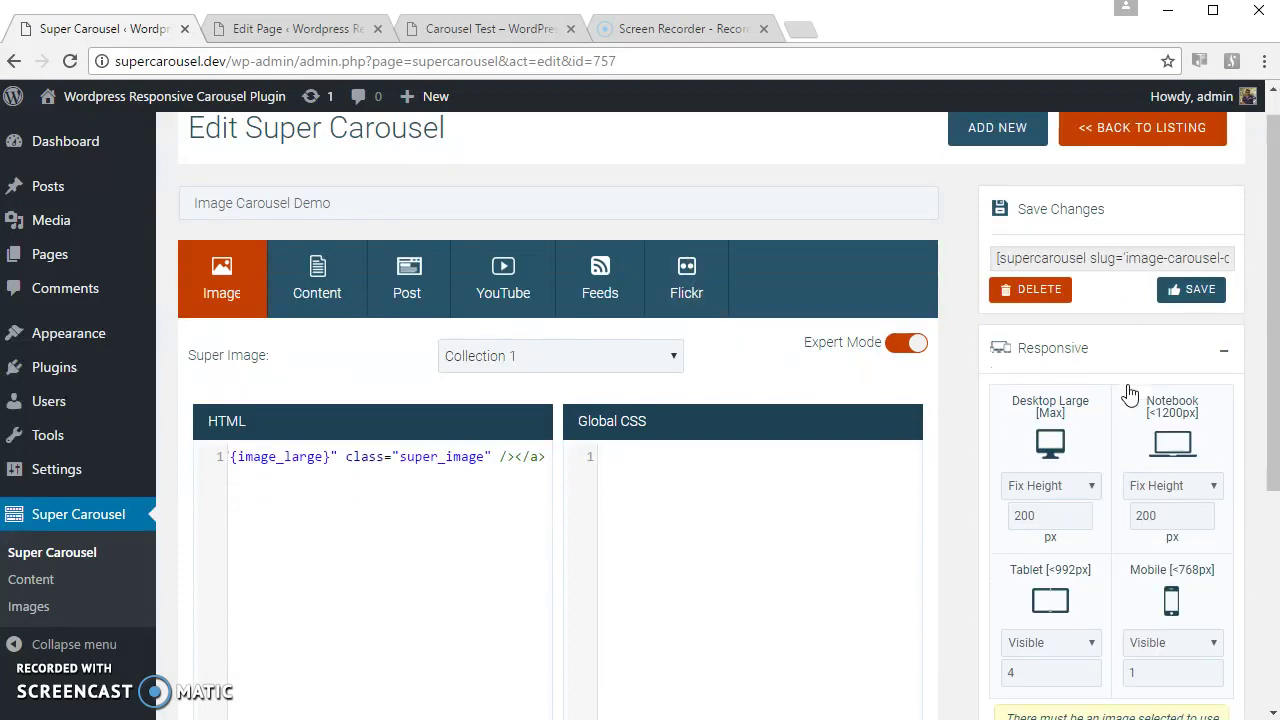
pyautogui.click(1053, 372)
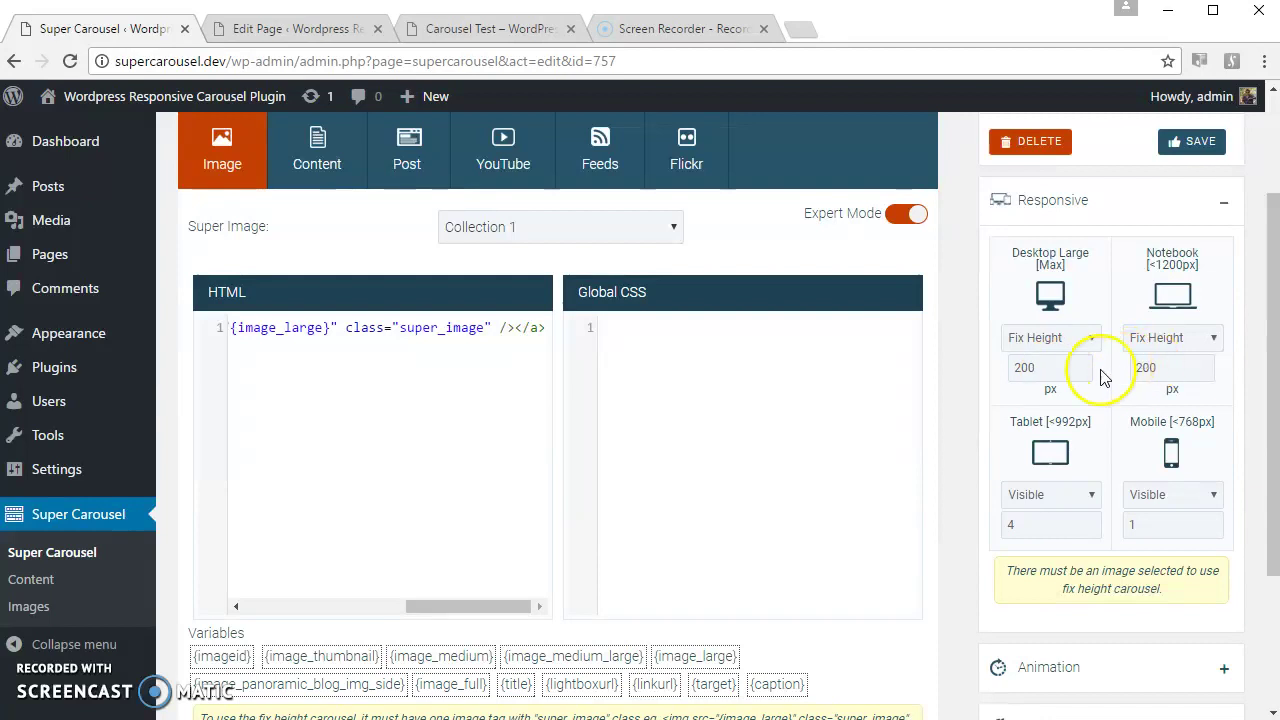
pyautogui.moveTo(1075, 368); pyautogui.dragTo(876, 392)
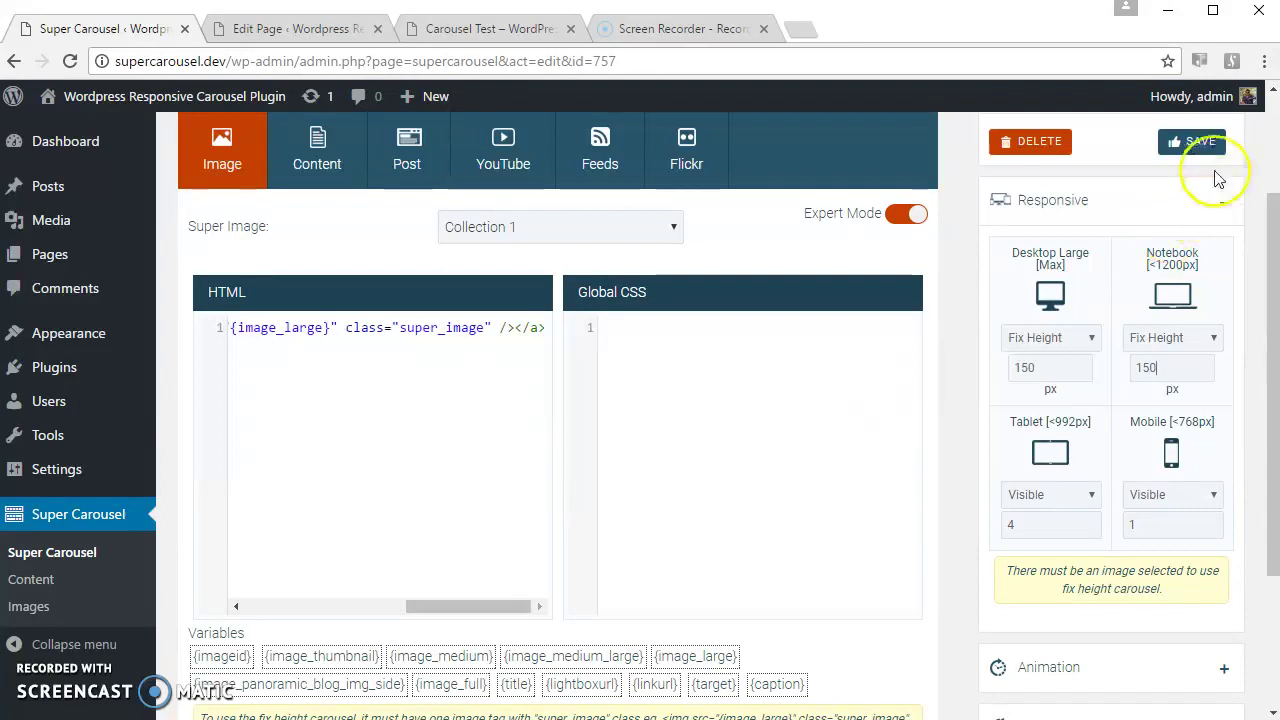
pyautogui.click(1200, 143)
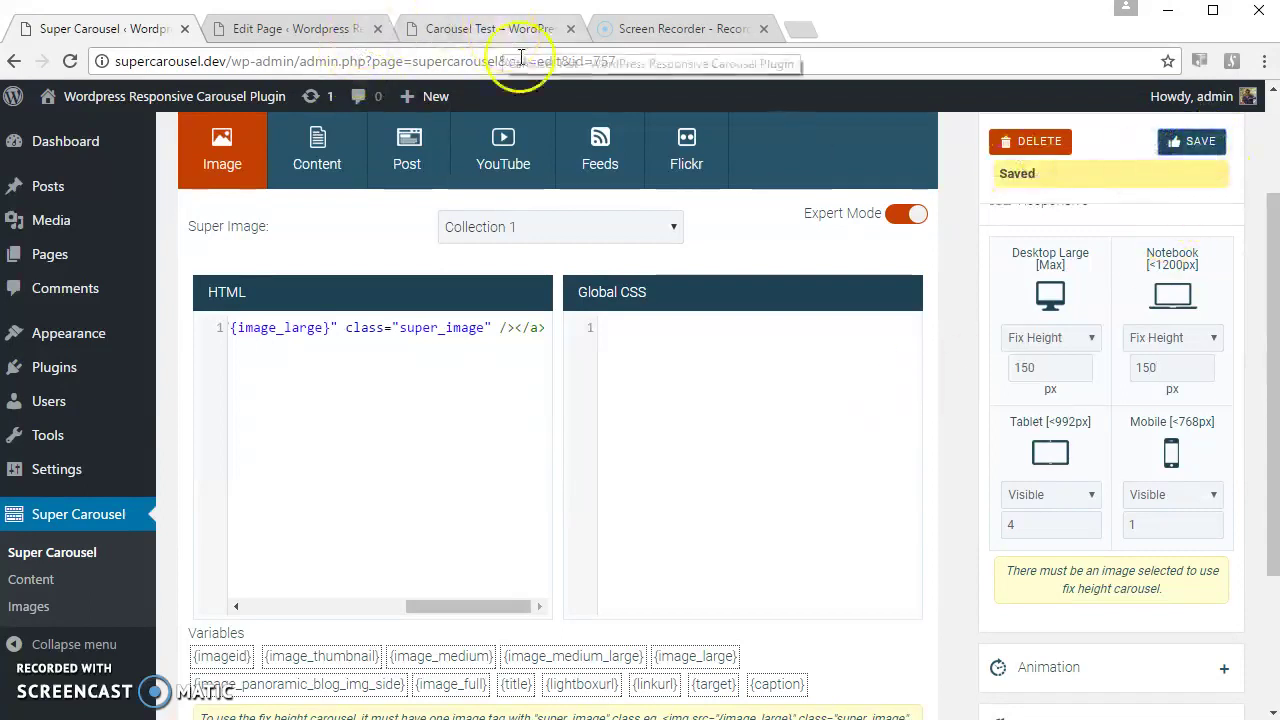
# Set the Navigation arrow style to round Style5-Black and save.
pyautogui.scroll(-3, 1123, 620)
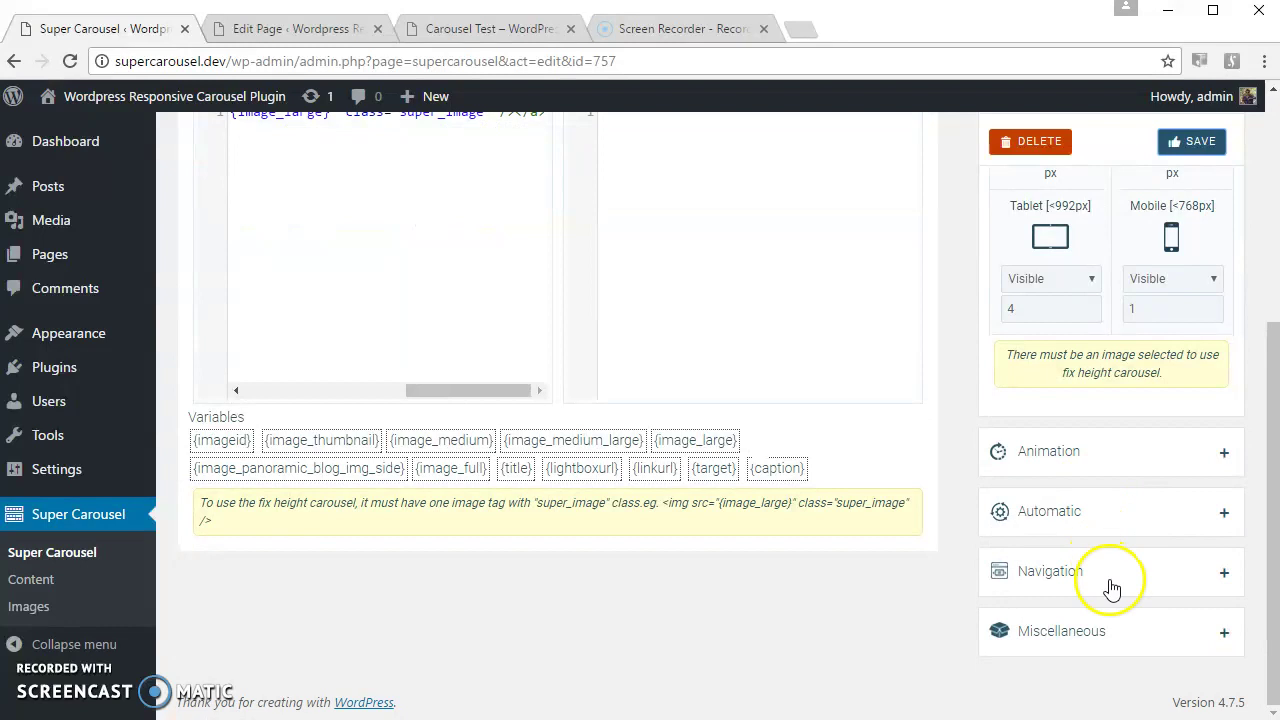
pyautogui.click(1108, 578)
pyautogui.scroll(-3, 1108, 580)
pyautogui.click(1184, 352)
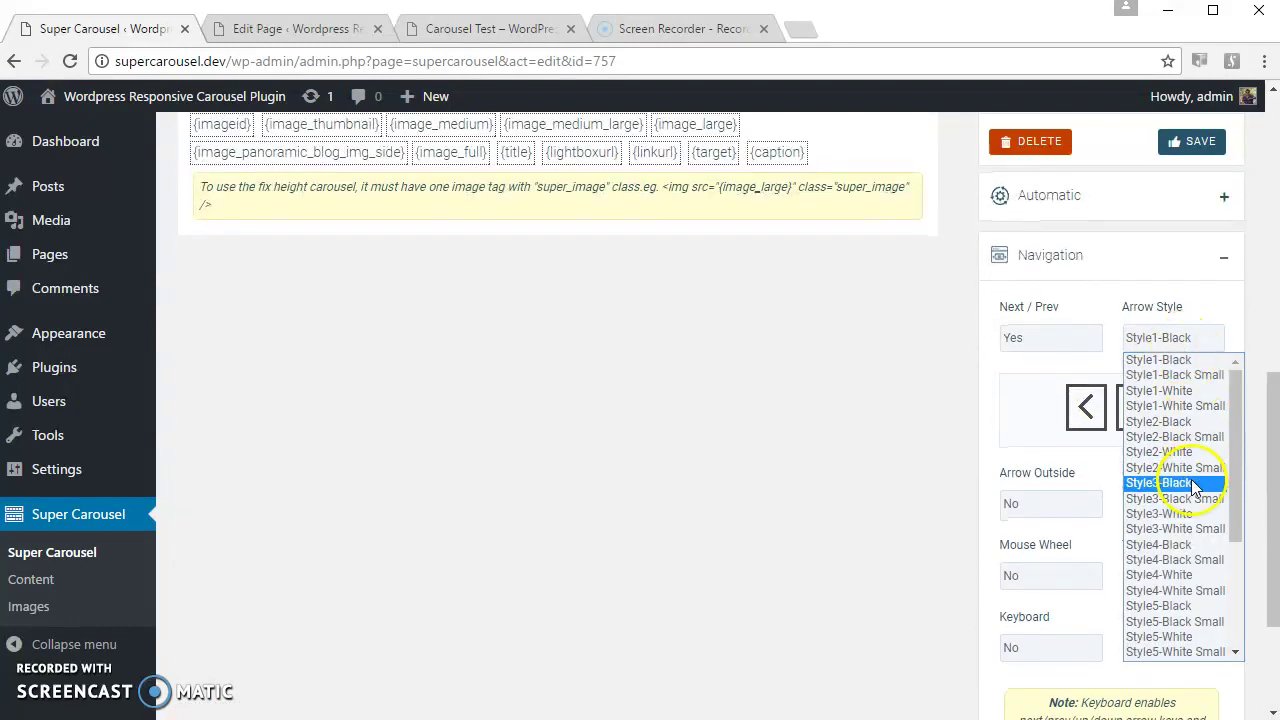
pyautogui.click(1200, 602)
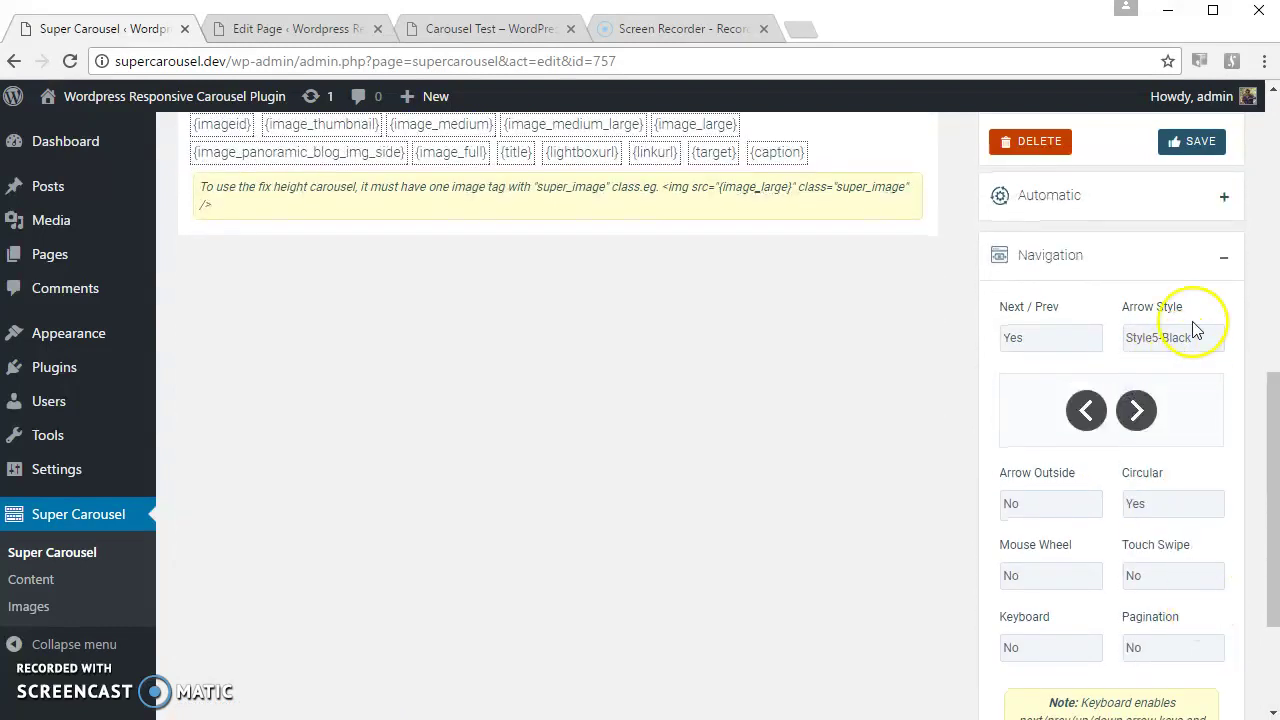
pyautogui.click(1192, 141)
# On Carousel Test, advance four images, open the pencils image in the lightbox, then close it.
pyautogui.click(503, 30)
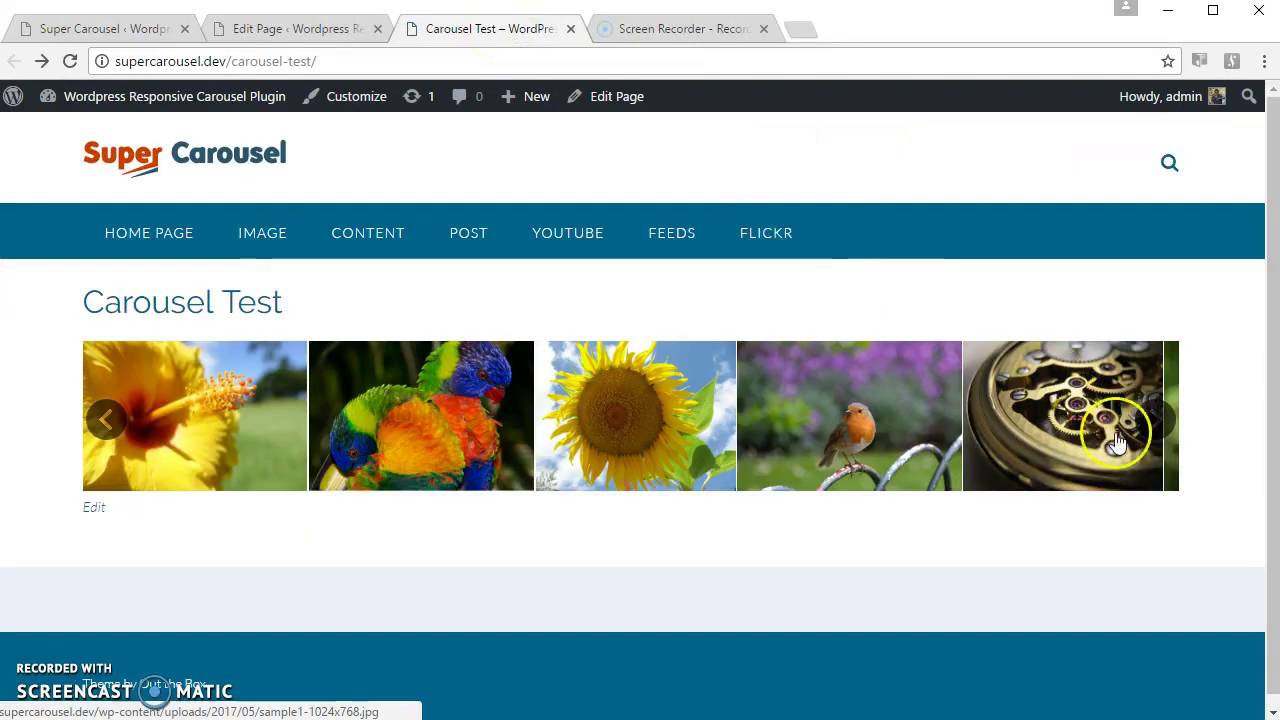
pyautogui.click(1160, 421)
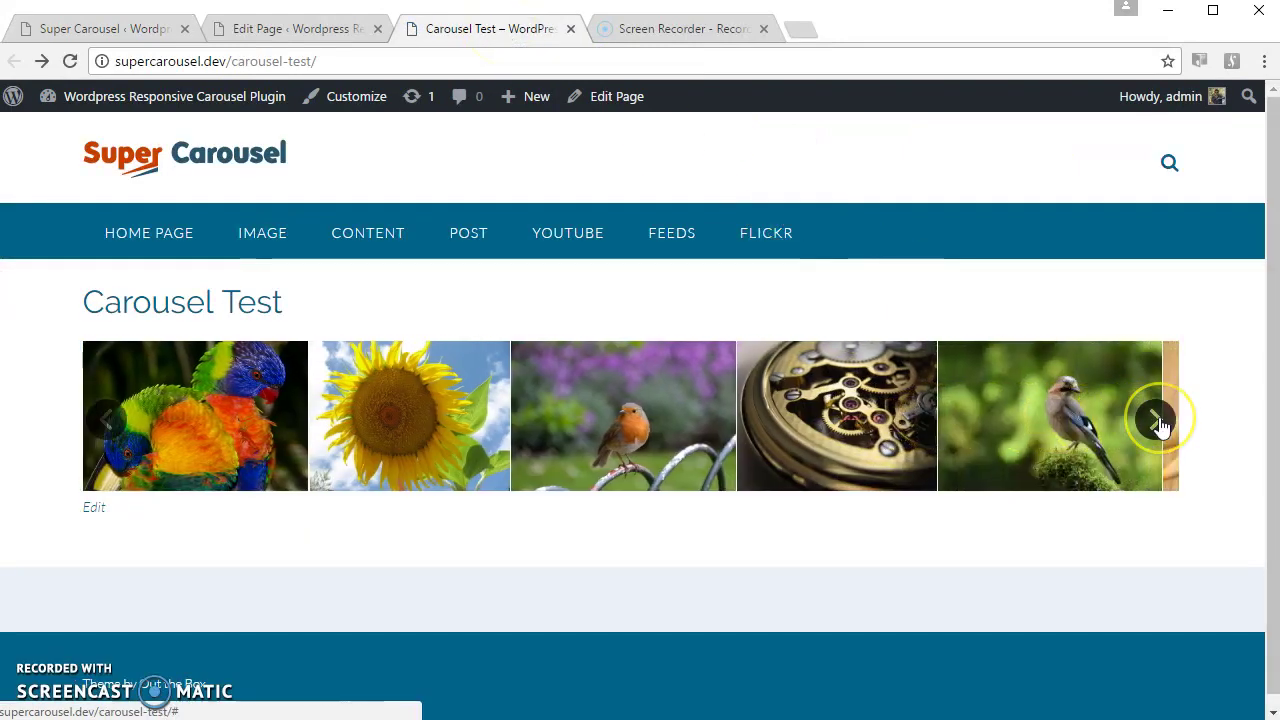
pyautogui.click(1157, 420)
pyautogui.click(1157, 420)
pyautogui.click(1157, 420)
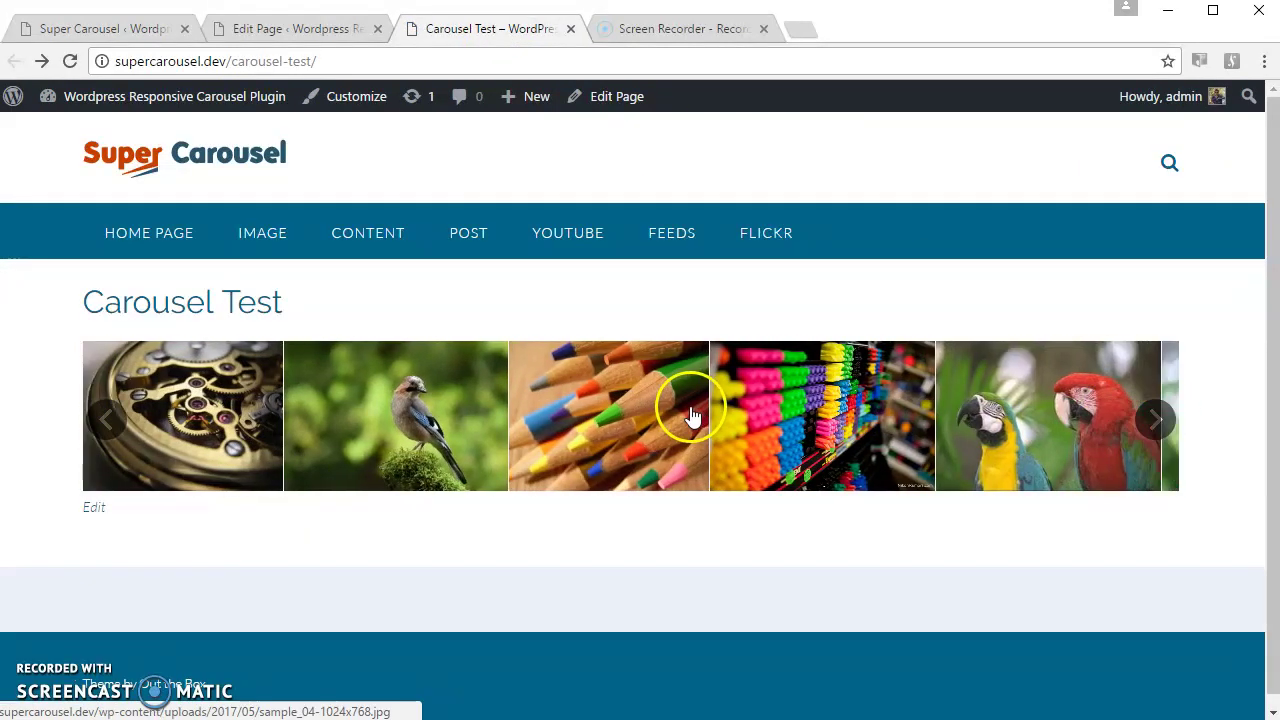
pyautogui.click(627, 393)
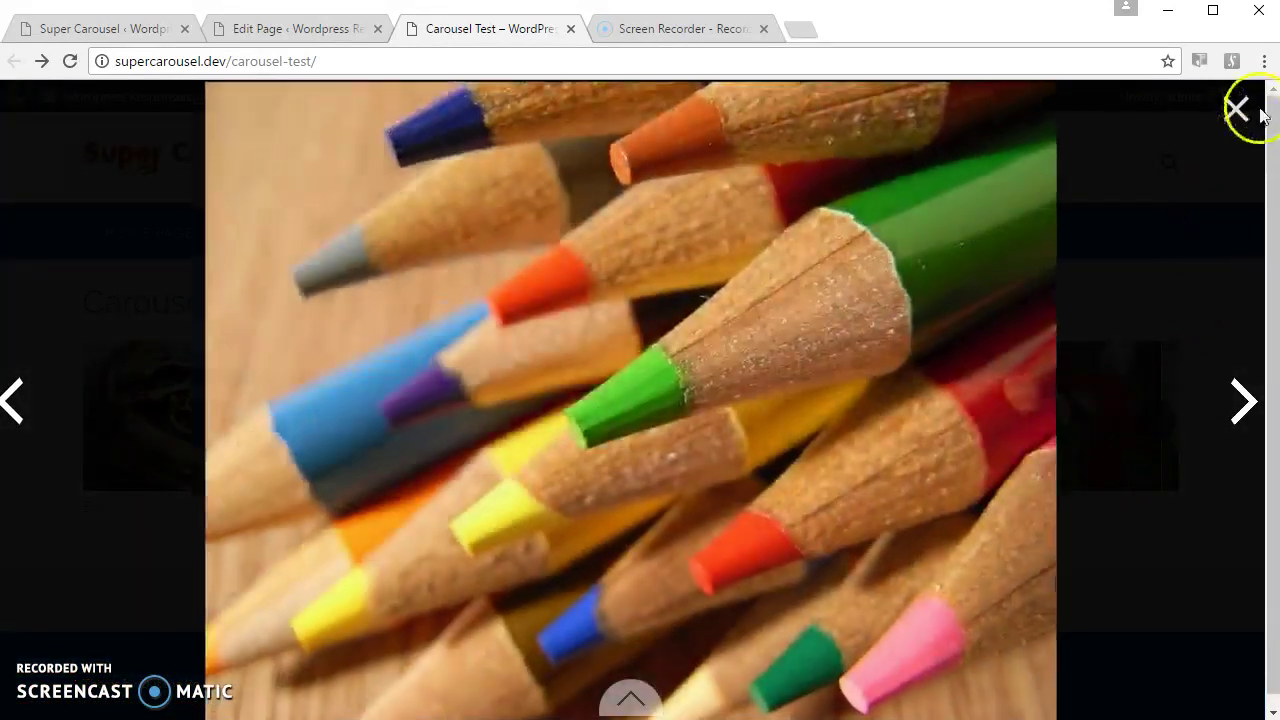
pyautogui.click(1246, 110)
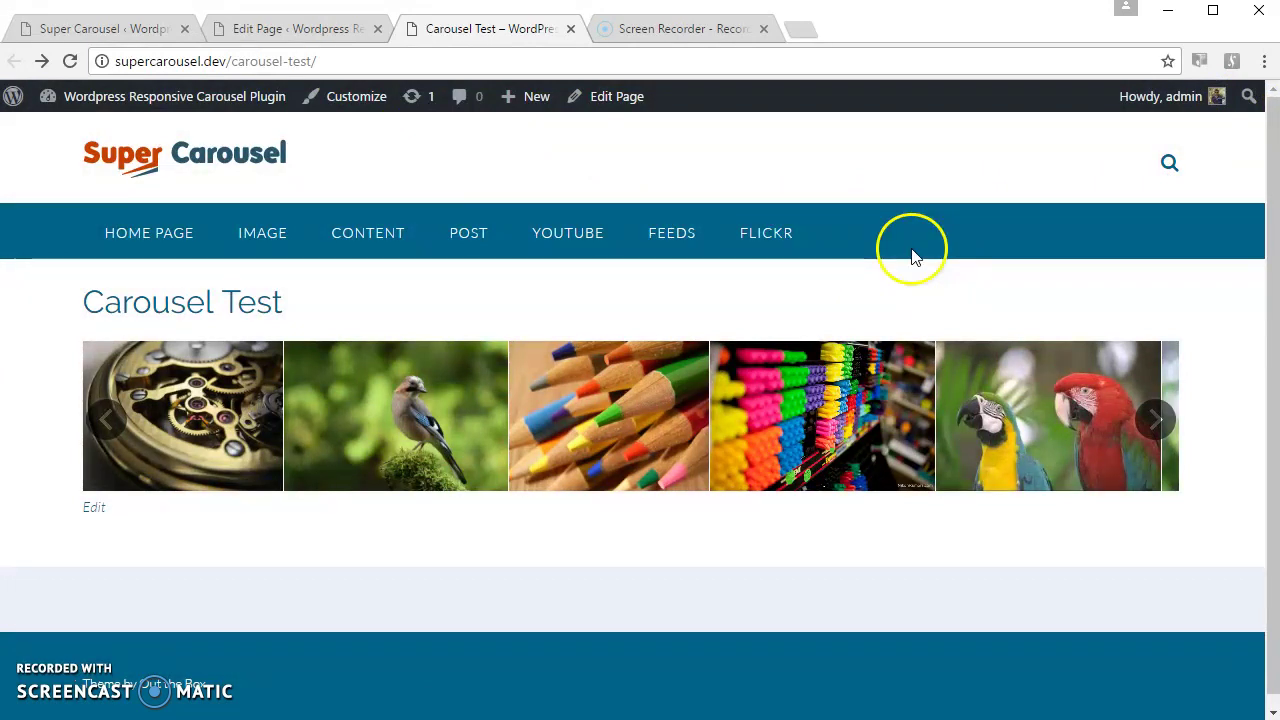
# Turn Expert Mode off, save the carousel, and return to the Carousel Test page.
pyautogui.click(104, 32)
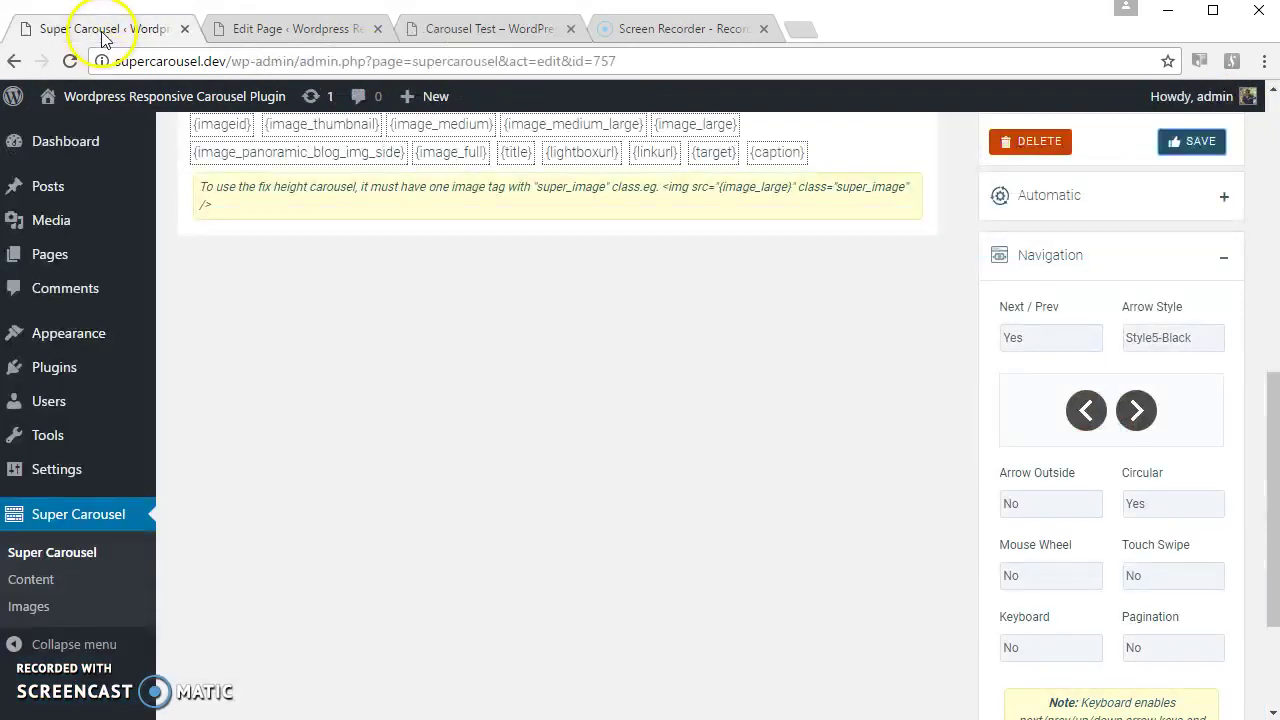
pyautogui.scroll(8, 579, 369)
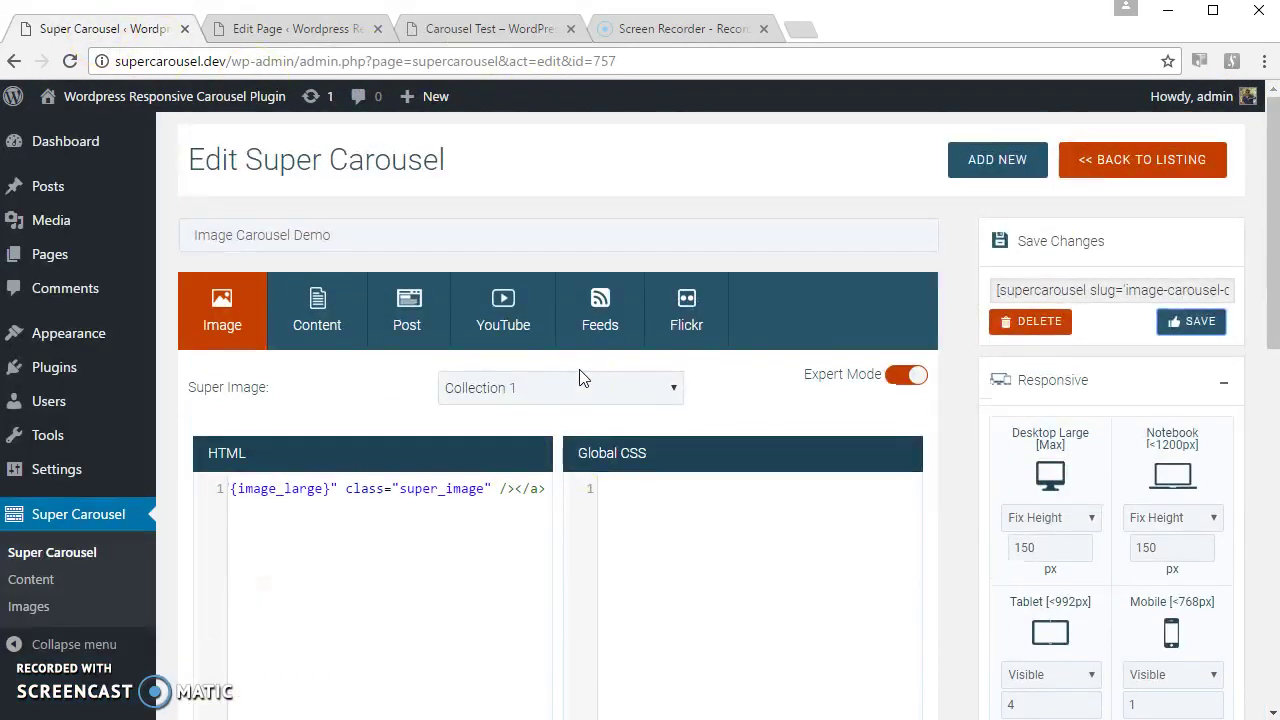
pyautogui.click(920, 378)
pyautogui.click(1195, 321)
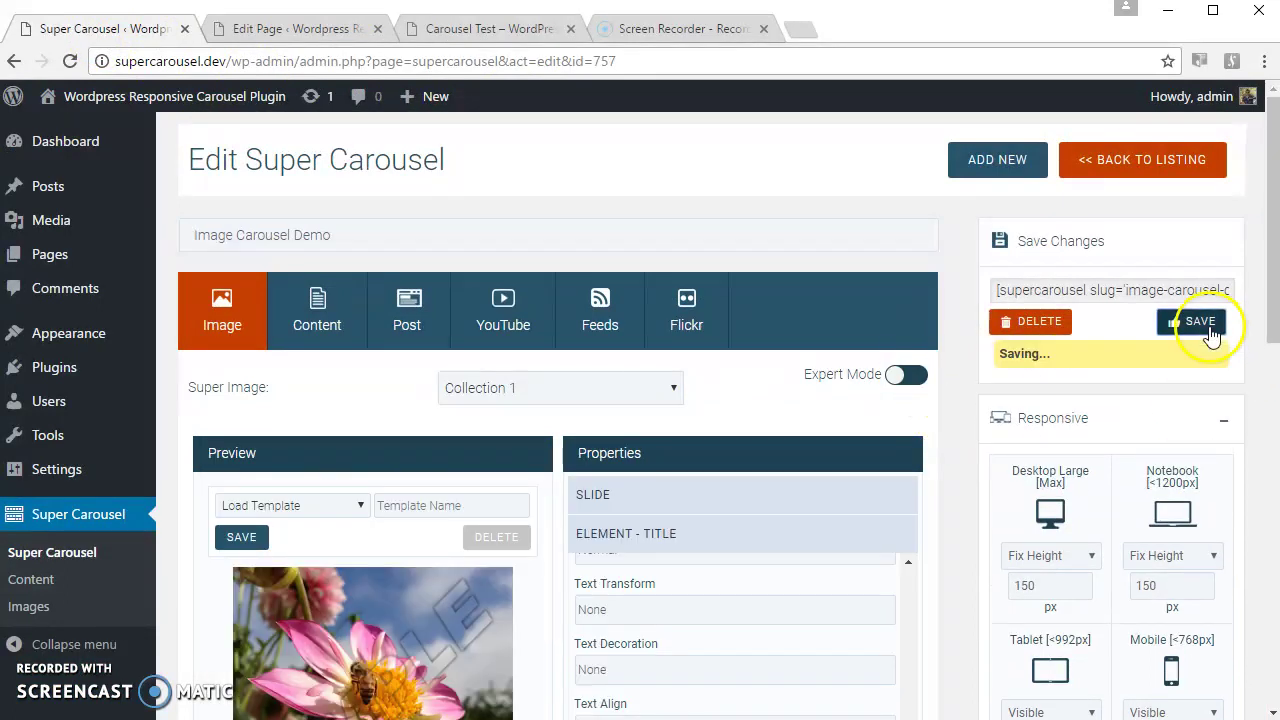
pyautogui.click(471, 29)
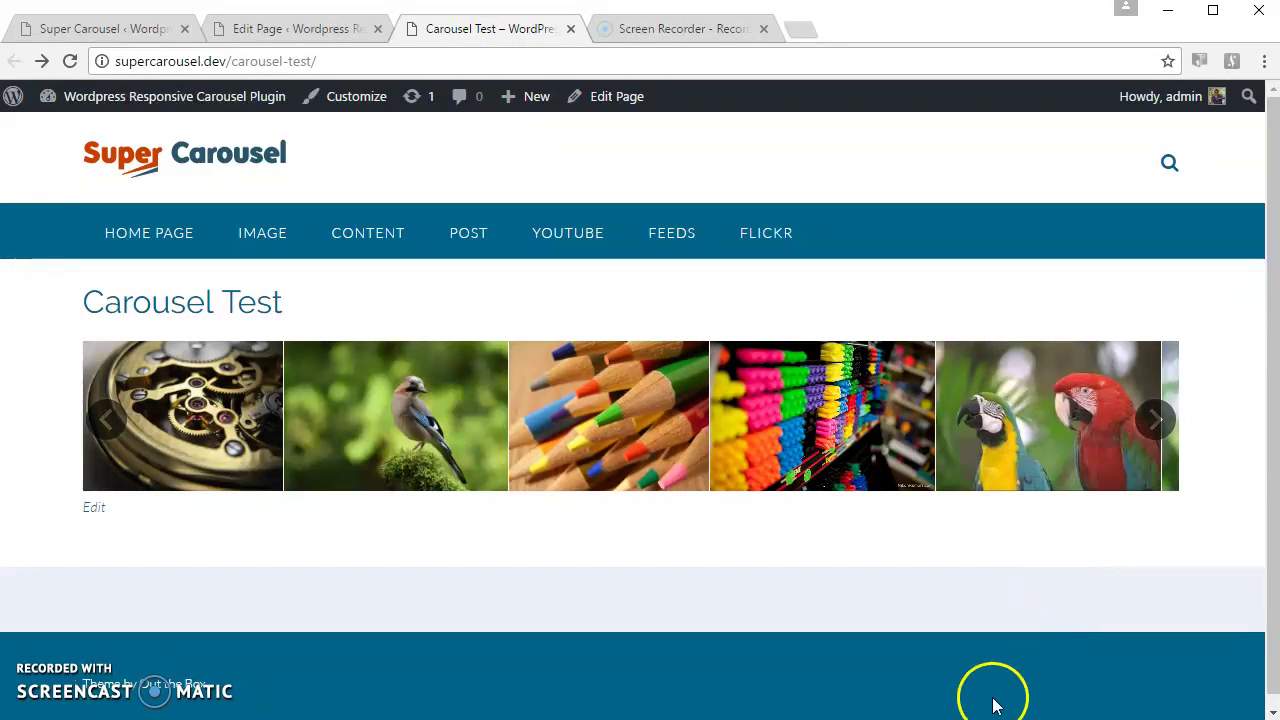